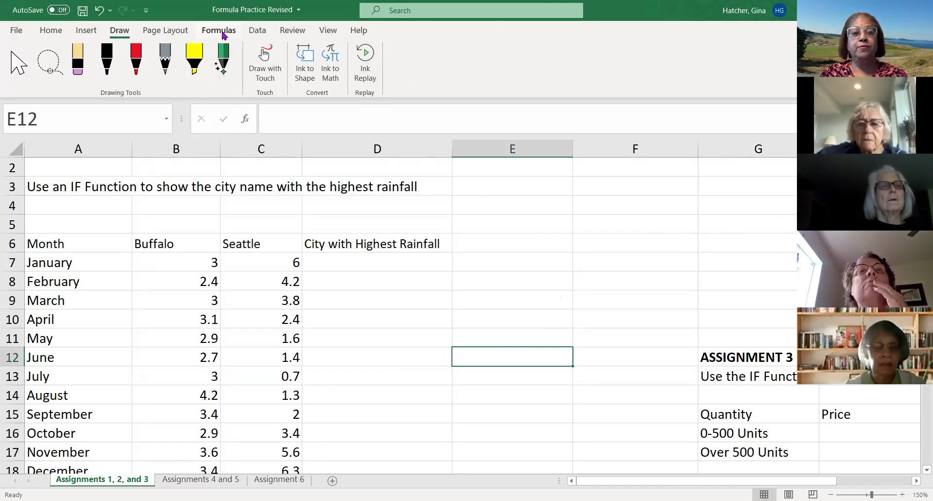
{"action": "left_click", "coordinate": [219, 30]}
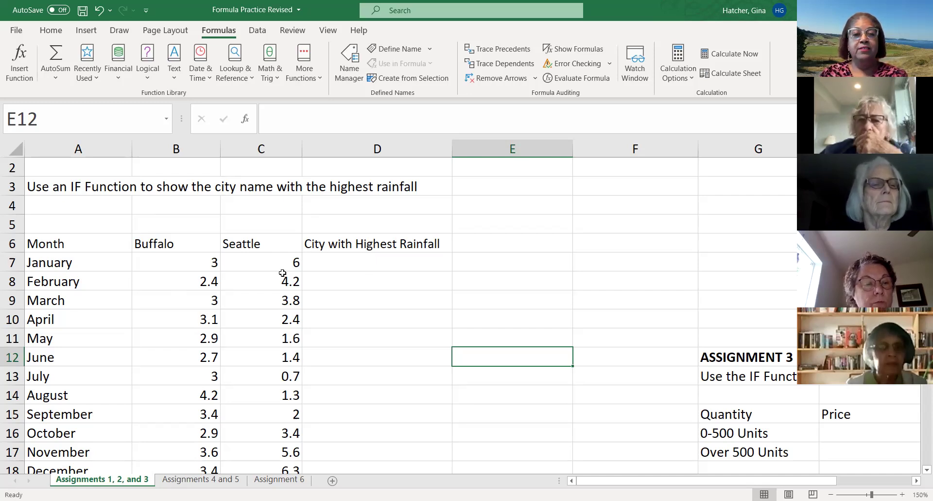
{"action": "left_click", "coordinate": [362, 259]}
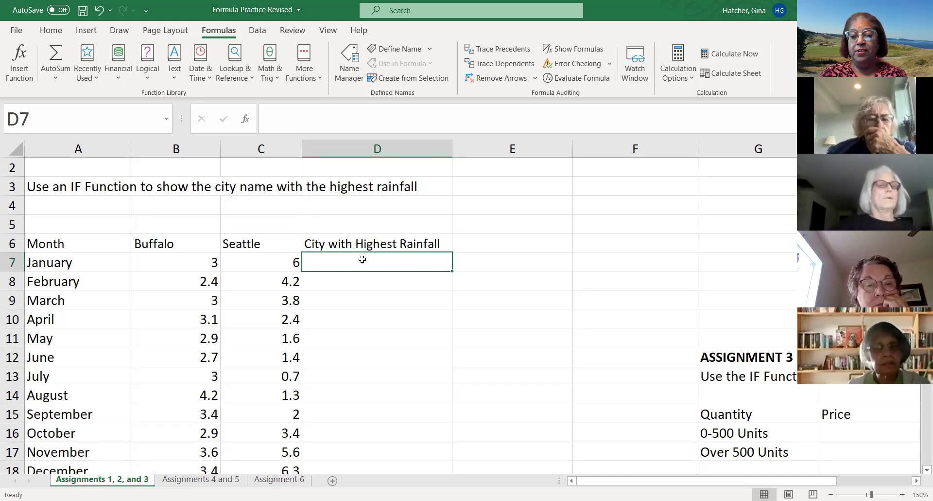
{"action": "type", "text": "="}
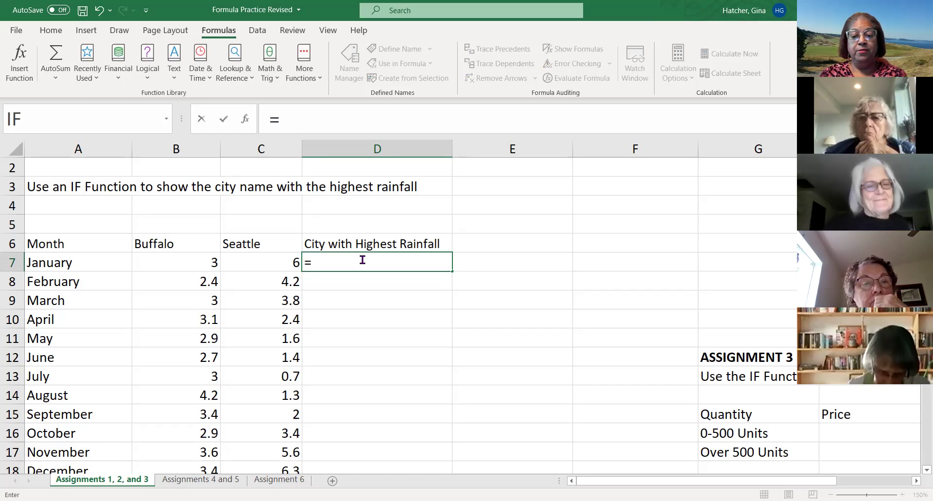
{"action": "type", "text": "if"}
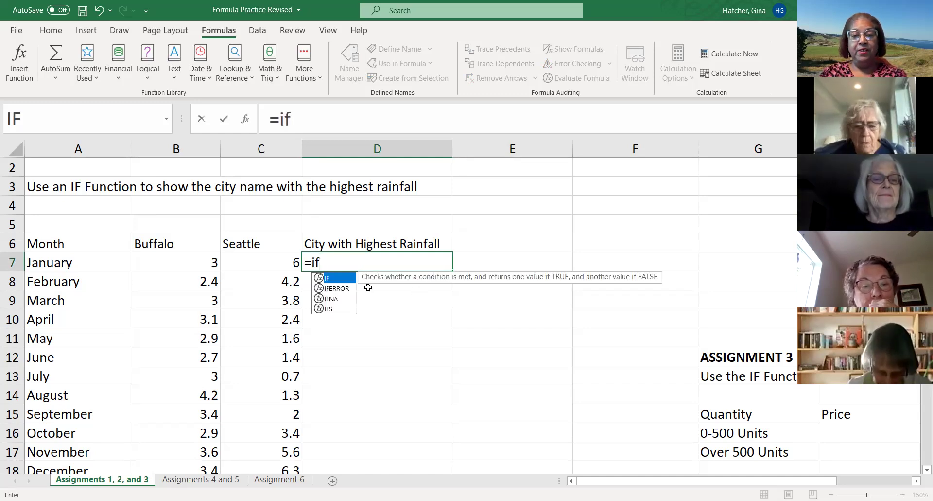
{"action": "double_click", "coordinate": [343, 280]}
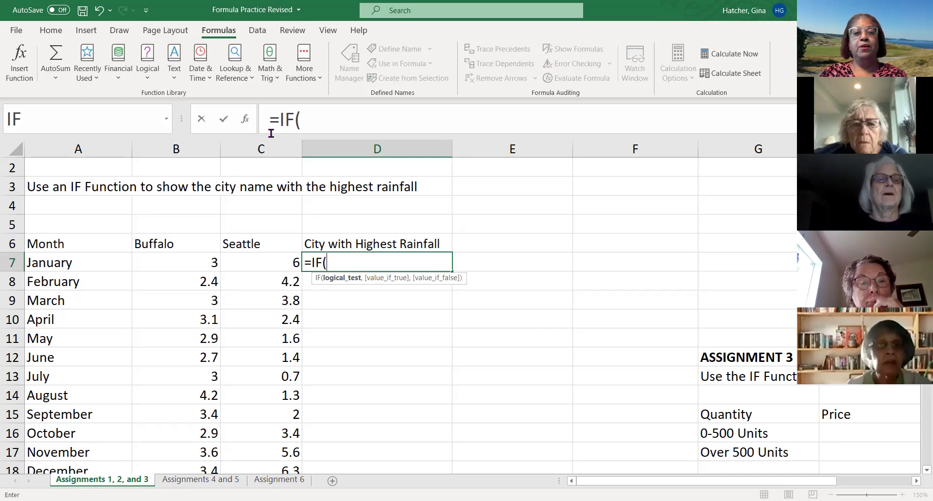
{"action": "left_click", "coordinate": [245, 121]}
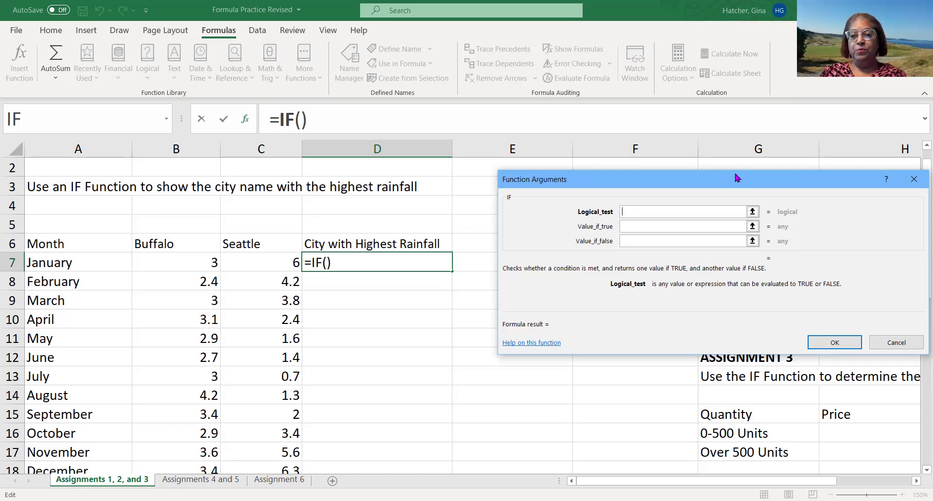
{"action": "left_click_drag", "start_coordinate": [735, 174], "coordinate": [723, 156]}
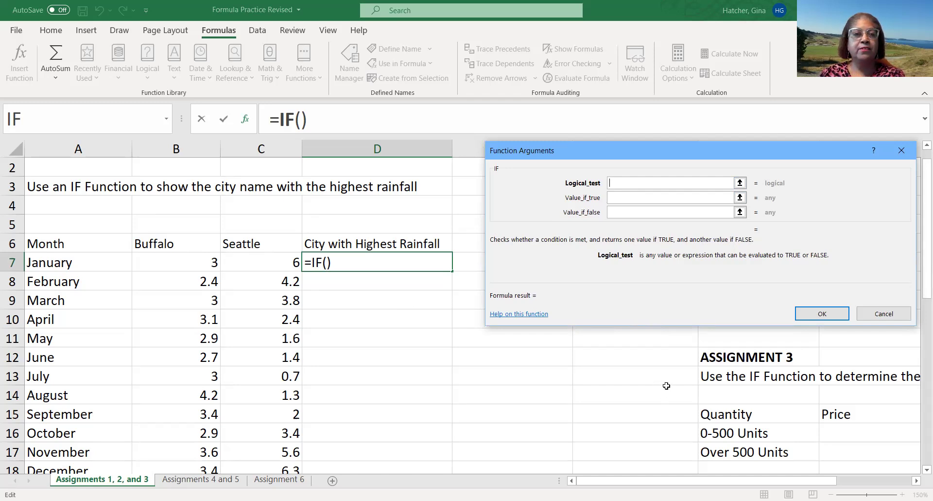
{"action": "left_click", "coordinate": [651, 388]}
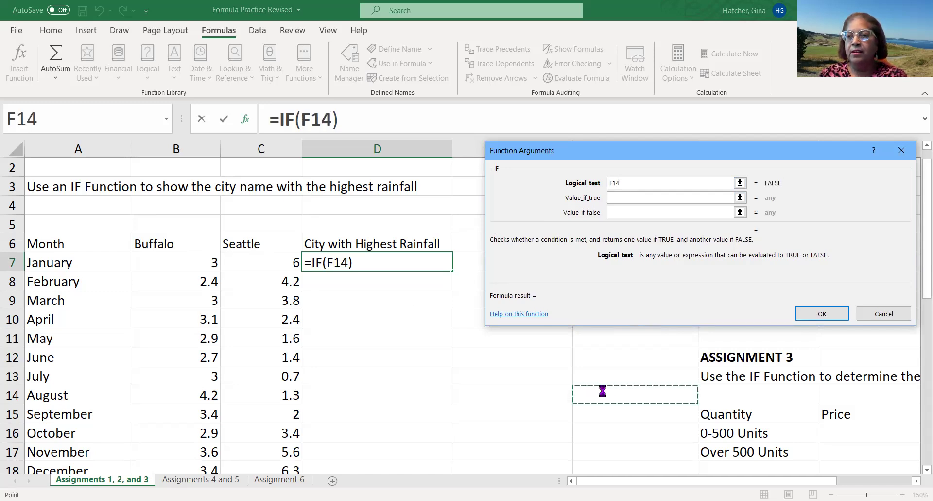
{"action": "key", "text": "Escape"}
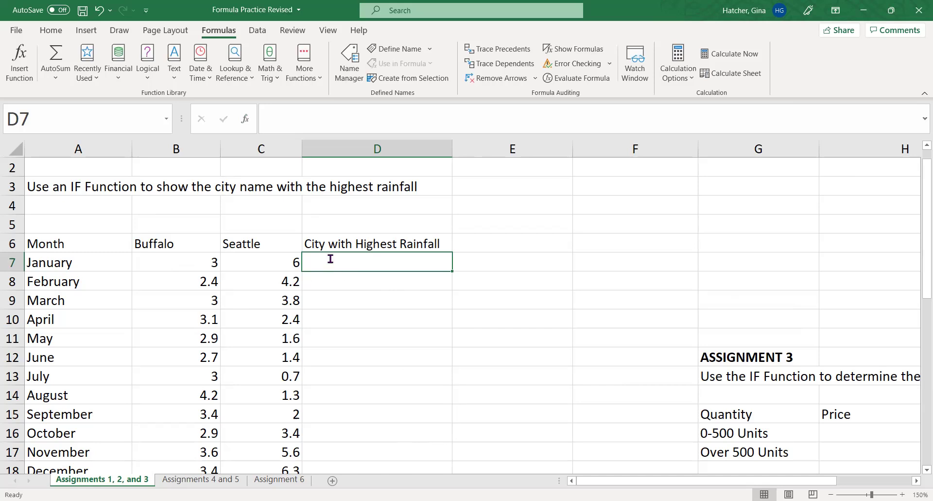
{"action": "type", "text": "="}
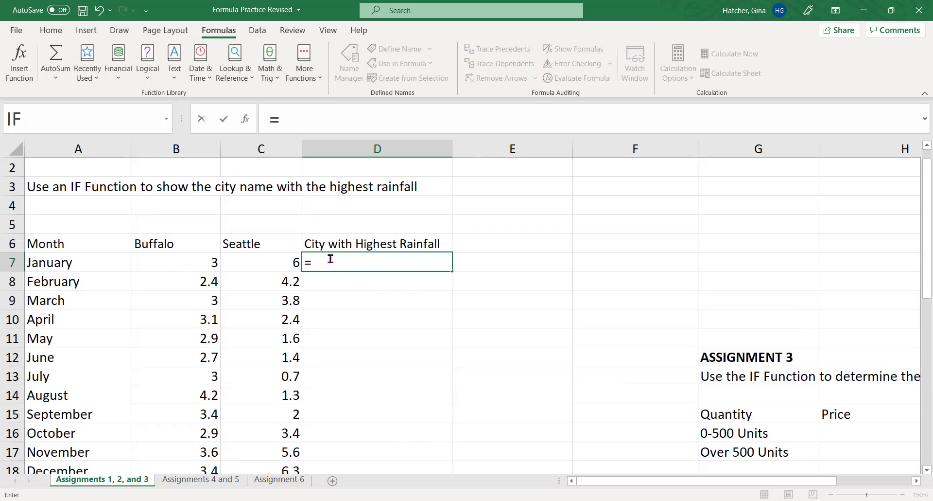
{"action": "type", "text": "if"}
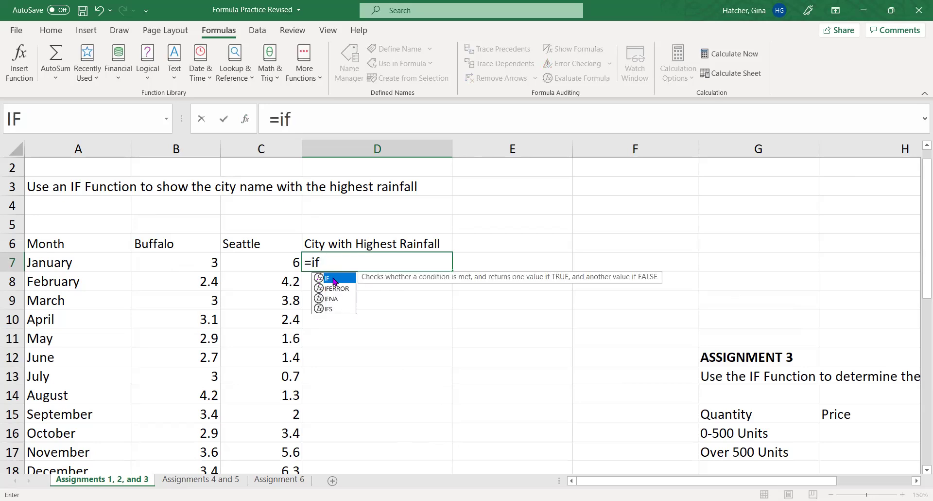
{"action": "left_click", "coordinate": [246, 120]}
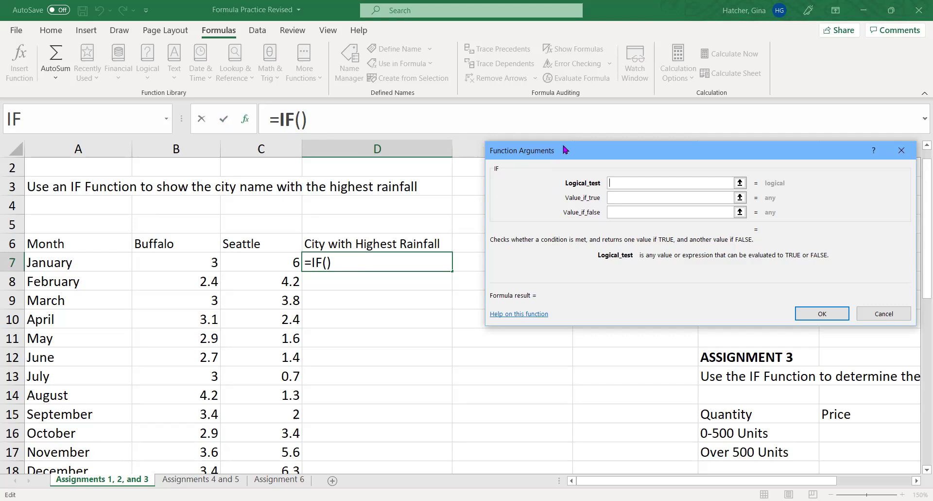
{"action": "left_click", "coordinate": [884, 314]}
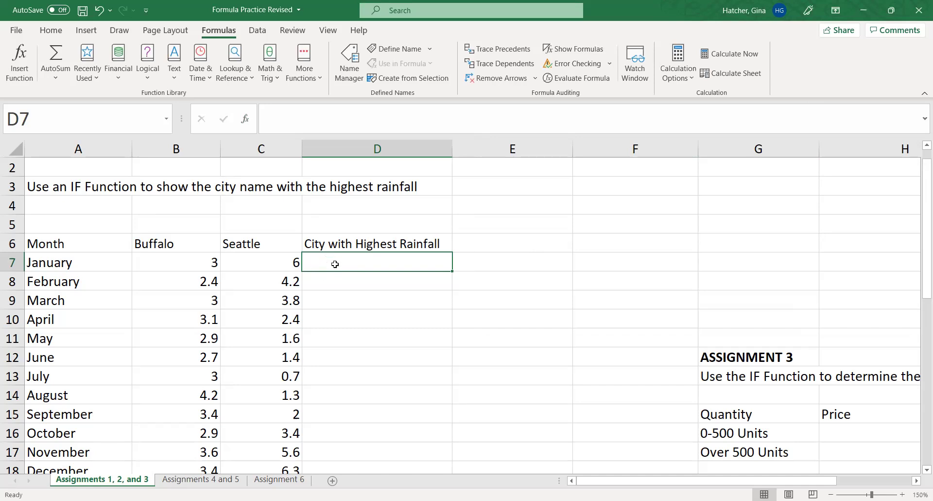
- Start an IF function in D7 for January and set its logical test to B7>C7 in the function arguments
{"action": "type", "text": "="}
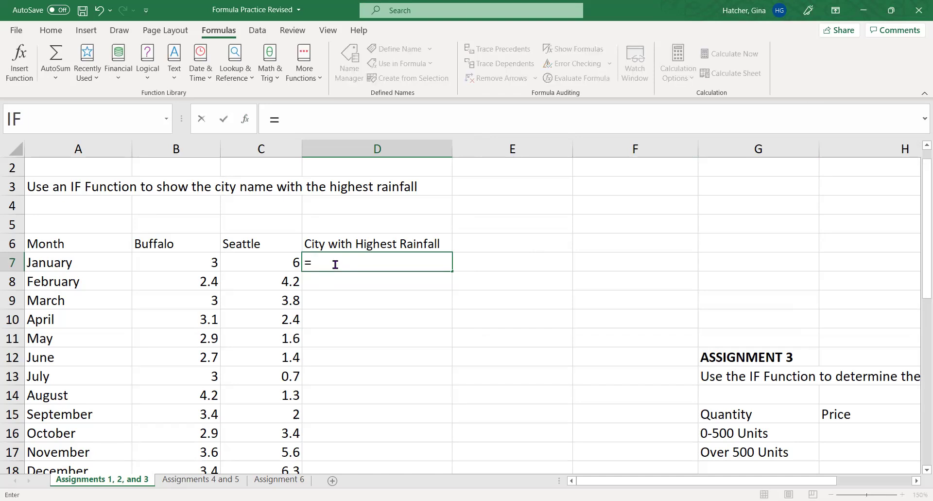
{"action": "type", "text": "if"}
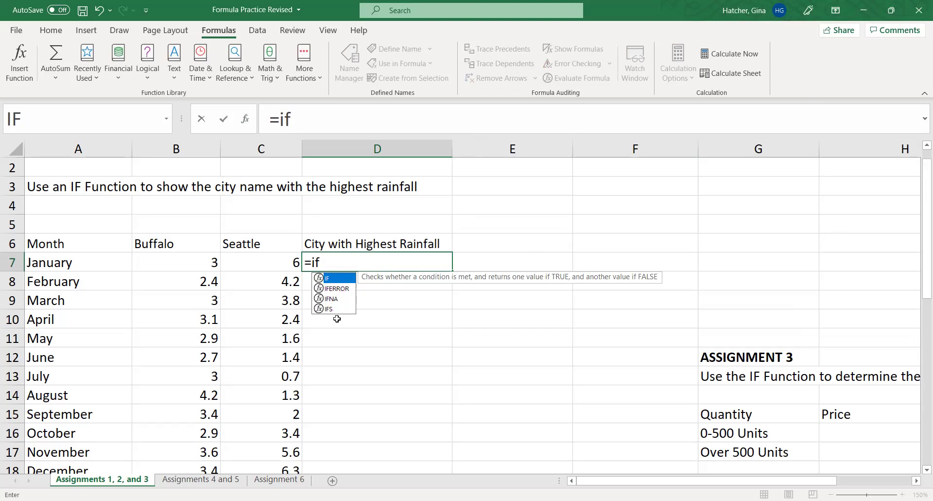
{"action": "double_click", "coordinate": [337, 280]}
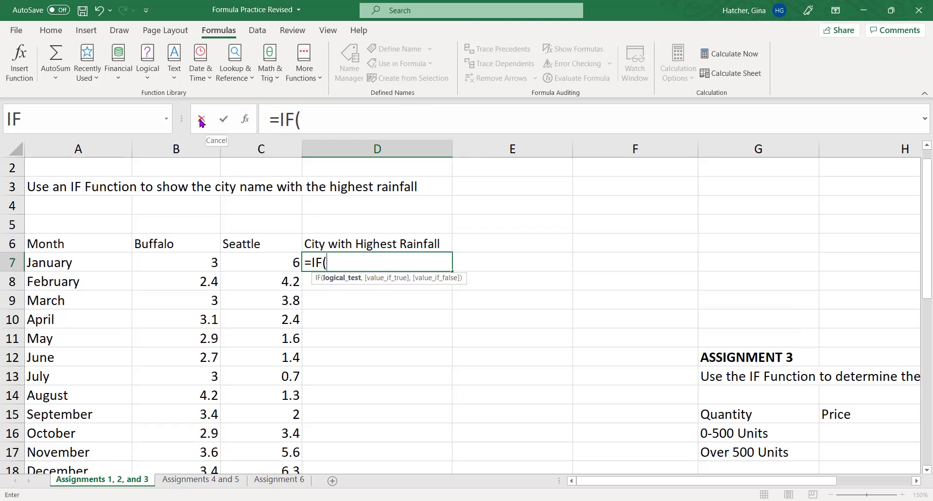
{"action": "left_click", "coordinate": [245, 119]}
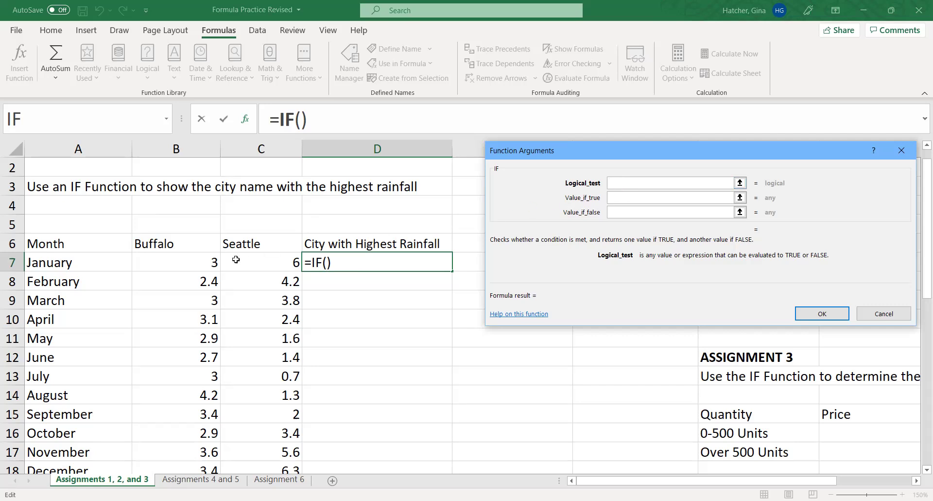
{"action": "left_click", "coordinate": [195, 264]}
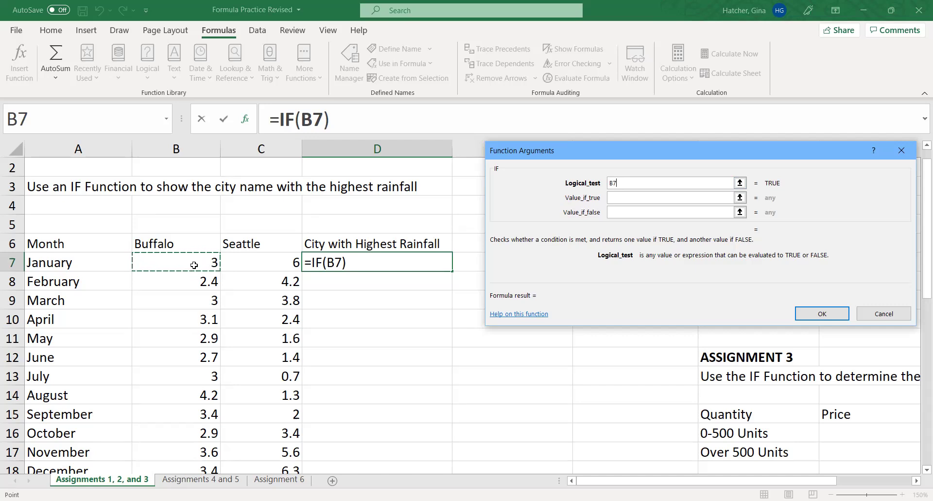
{"action": "type", "text": ">"}
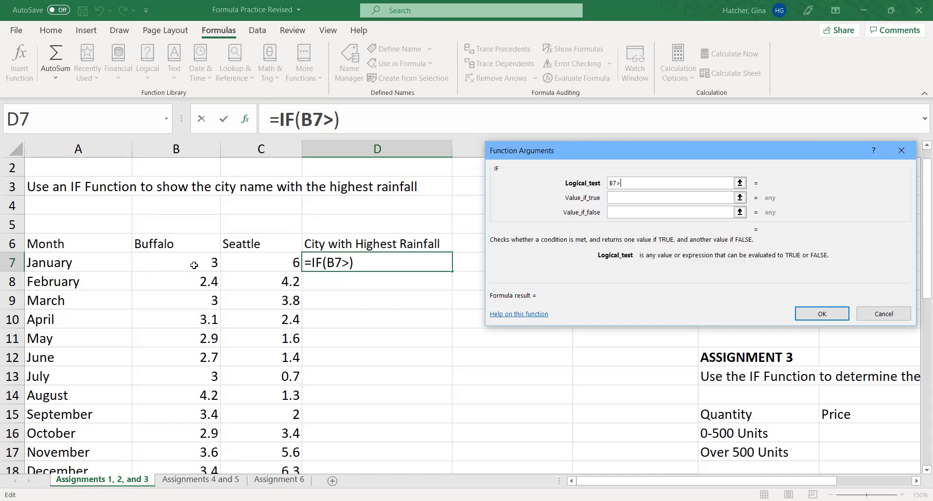
{"action": "left_click", "coordinate": [252, 260]}
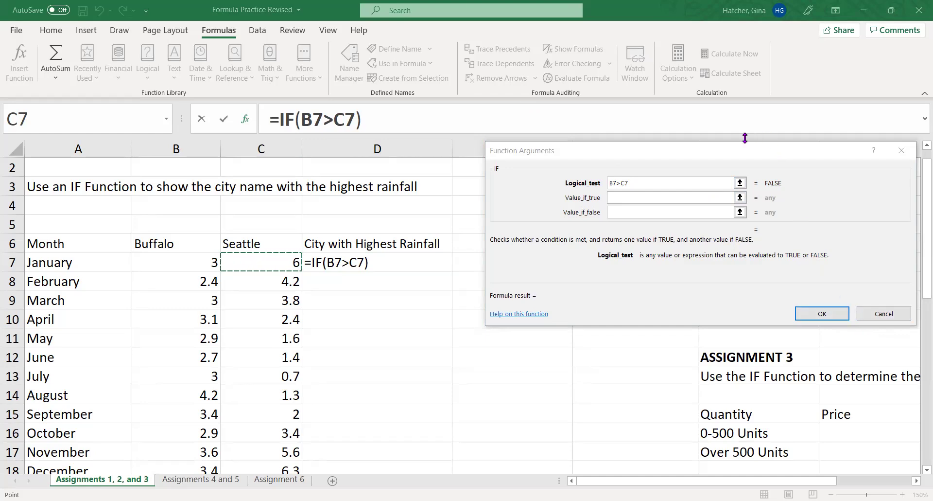
{"action": "left_click", "coordinate": [595, 131]}
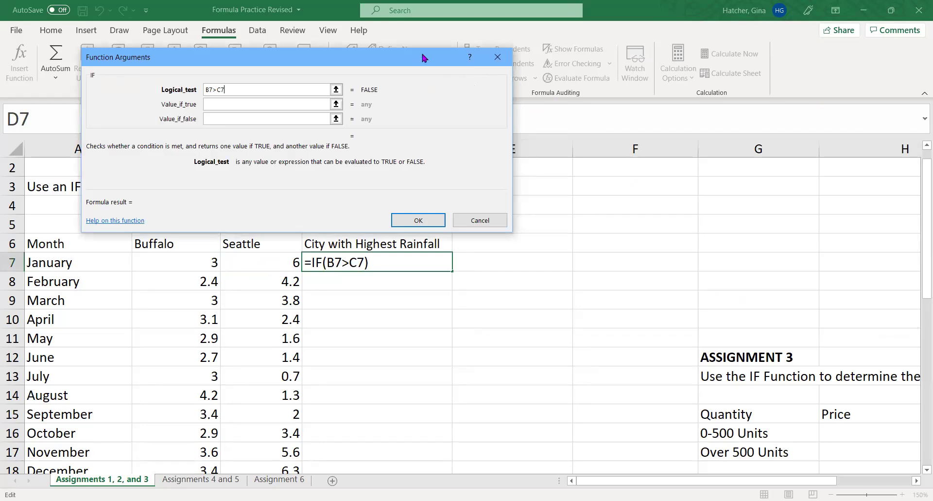
{"action": "left_click_drag", "start_coordinate": [423, 58], "coordinate": [415, 43]}
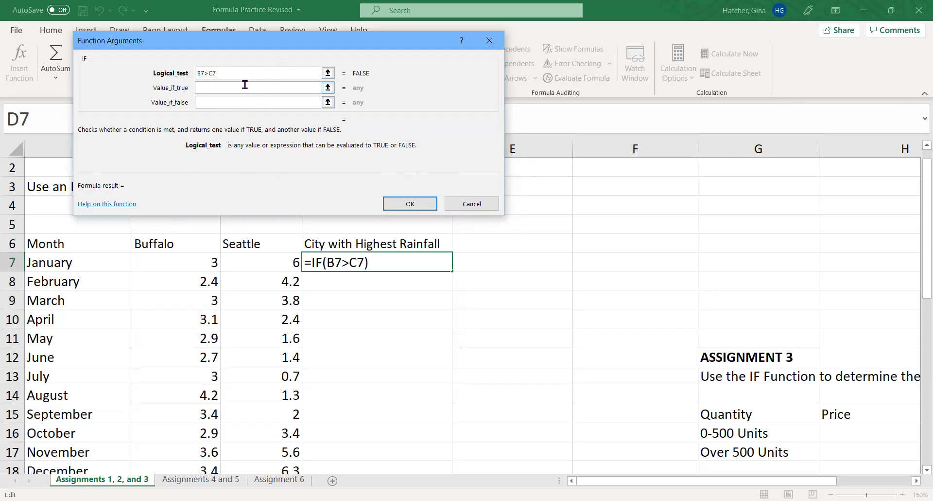
- Set the IF function's value if true to the text Buffalo
{"action": "left_click", "coordinate": [206, 87]}
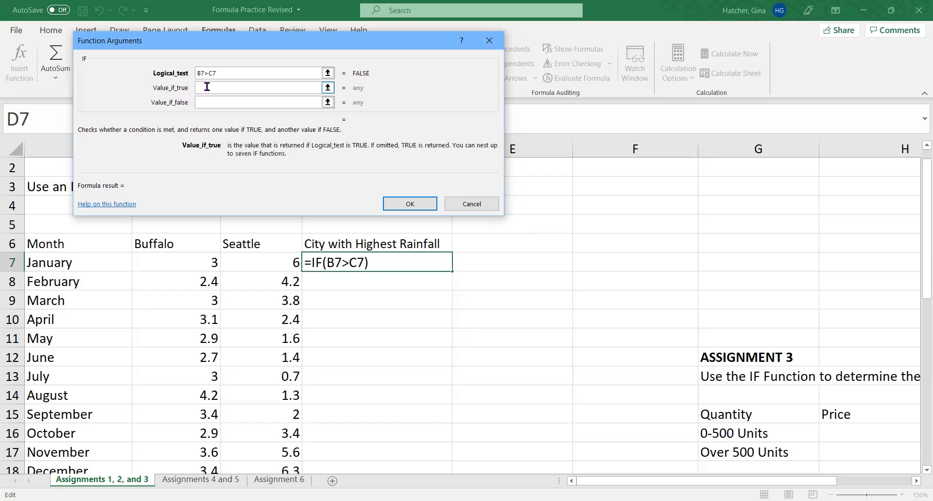
{"action": "left_click", "coordinate": [181, 244]}
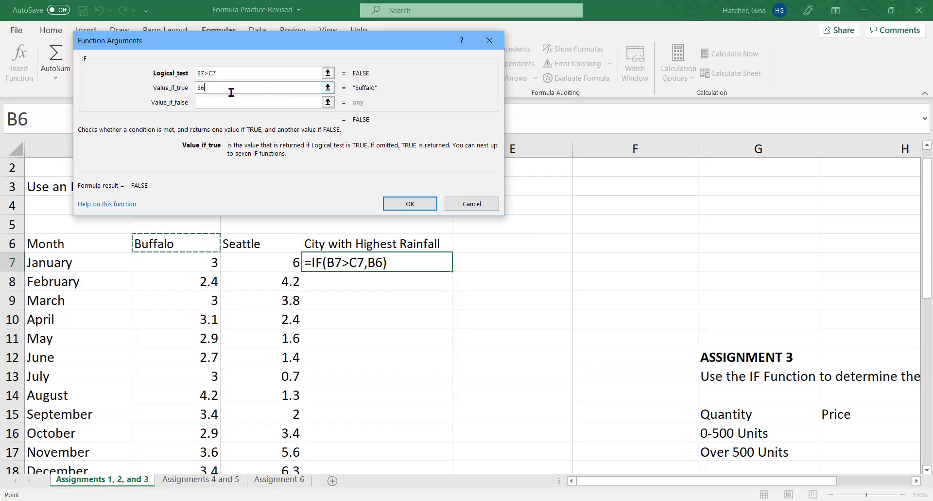
{"action": "left_click", "coordinate": [170, 104]}
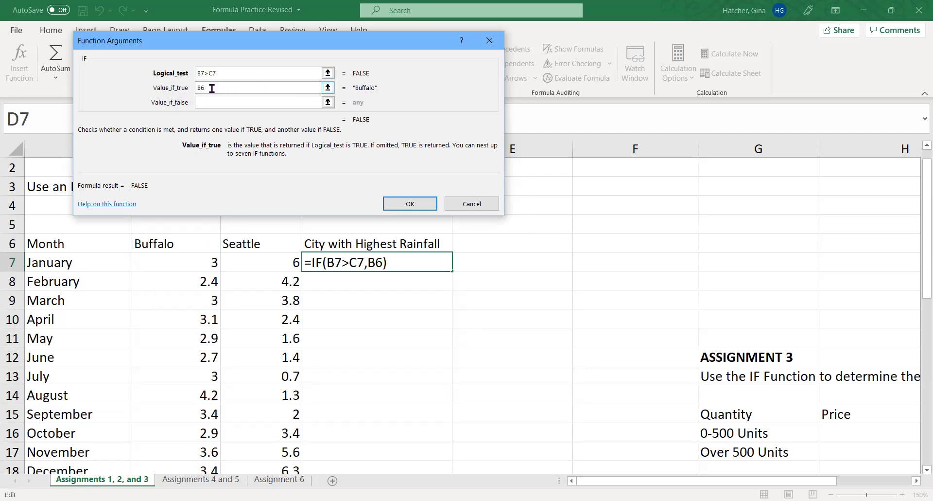
{"action": "double_click", "coordinate": [202, 88]}
{"action": "type", "text": "Buffalo"}
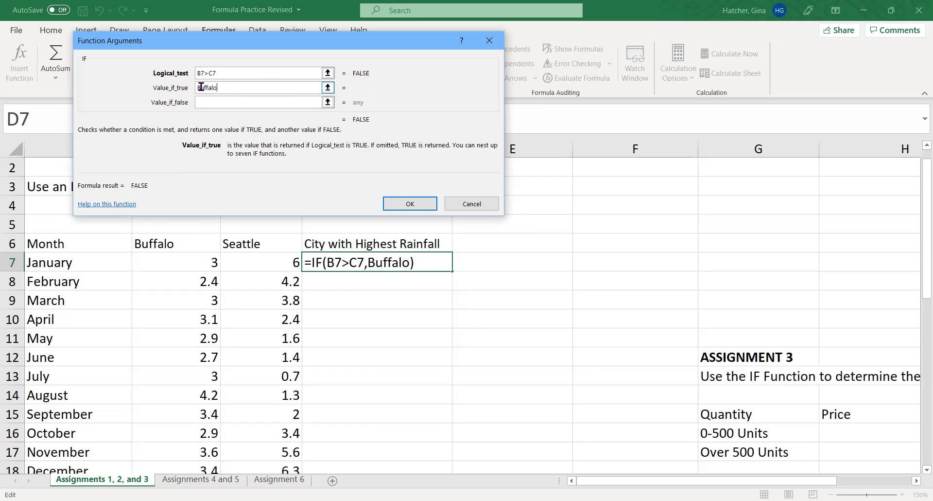
{"action": "key", "text": "Tab"}
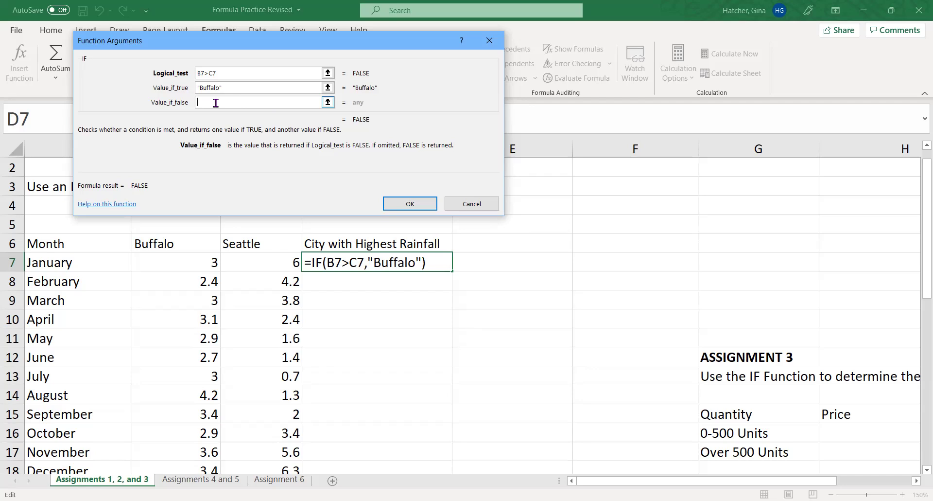
- Set the value if false to the text Seattle and insert the completed IF function in D7
{"action": "type", "text": "Seattle"}
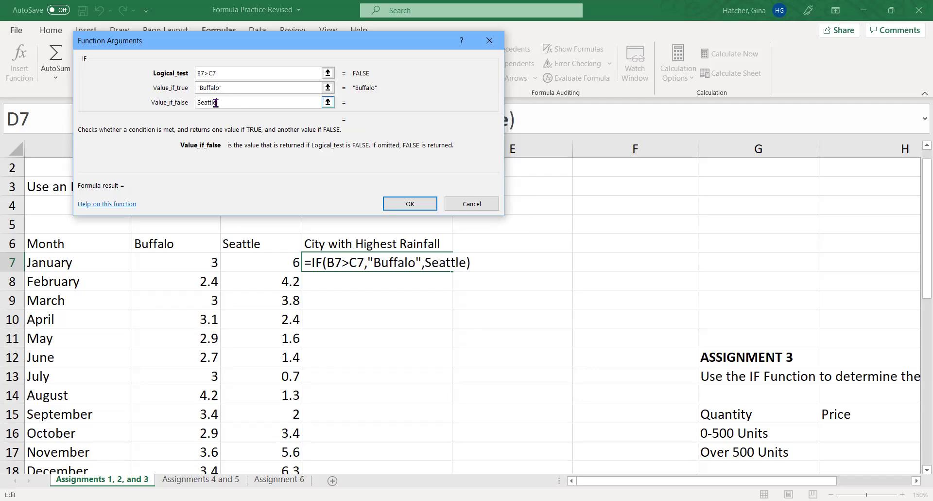
{"action": "key", "text": "Tab"}
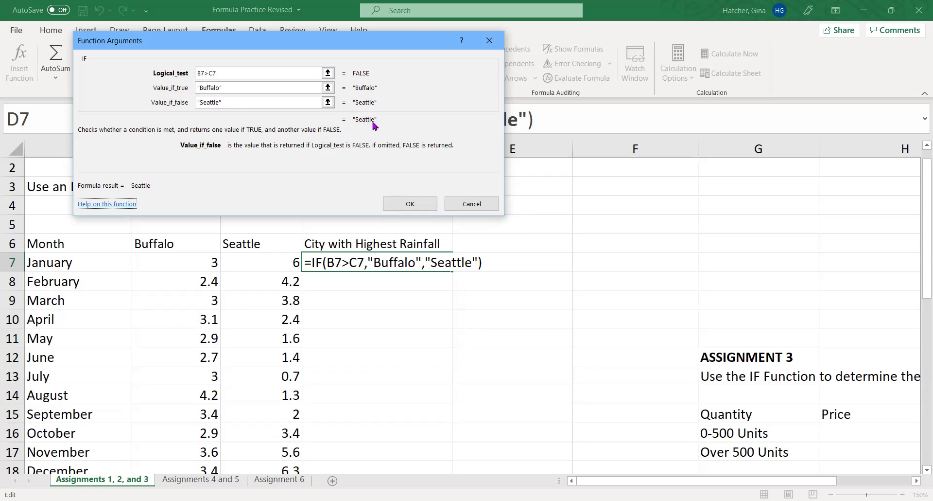
{"action": "left_click", "coordinate": [419, 205]}
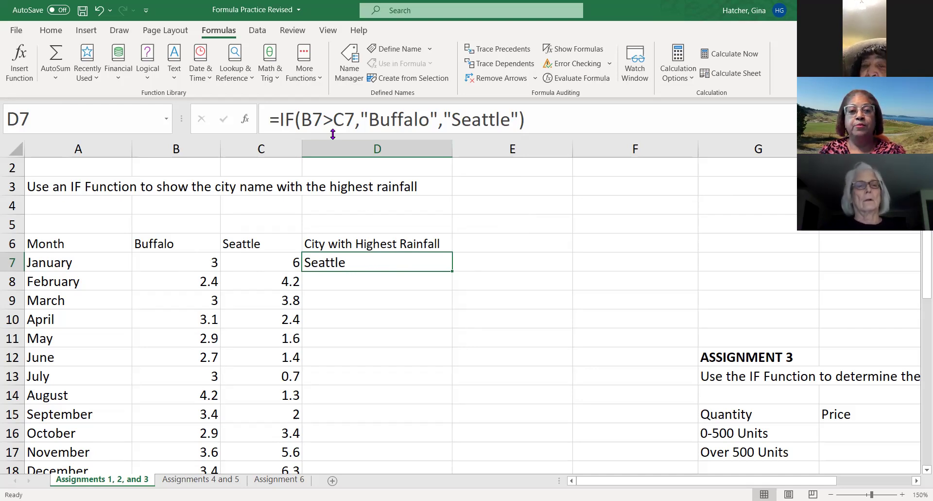
- Replace the value if true in D7's IF function with a reference to cell B7
{"action": "left_click", "coordinate": [246, 121]}
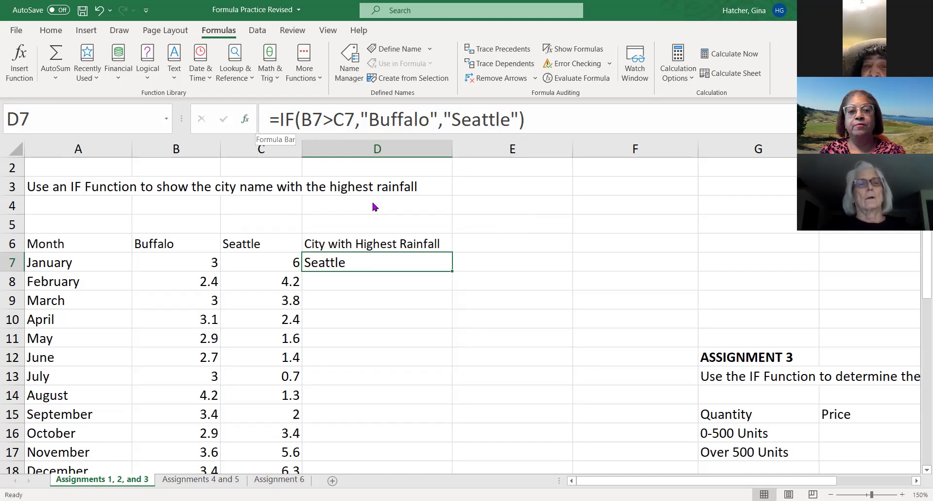
{"action": "left_click_drag", "start_coordinate": [231, 91], "coordinate": [187, 91]}
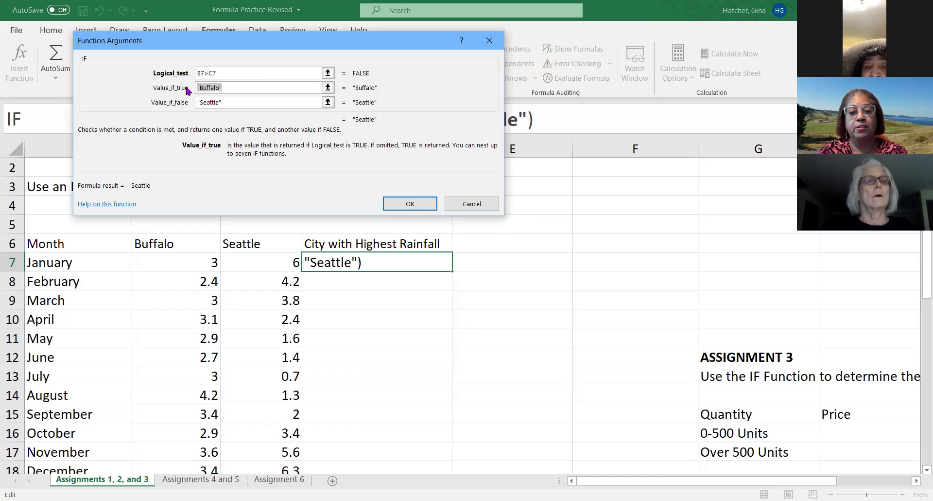
{"action": "left_click", "coordinate": [163, 267]}
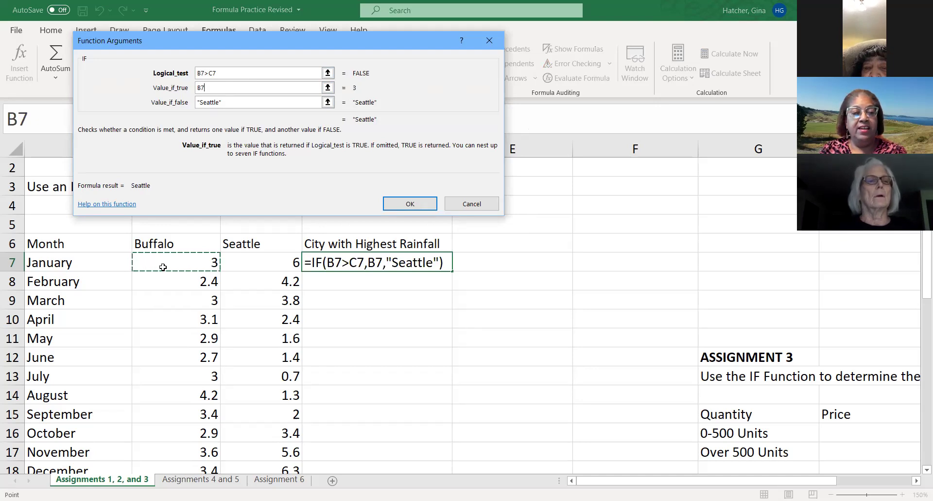
- Set the value if false to the Seattle header cell C6, apply the function, and fill the D7 formula down to D11
{"action": "left_click", "coordinate": [224, 102]}
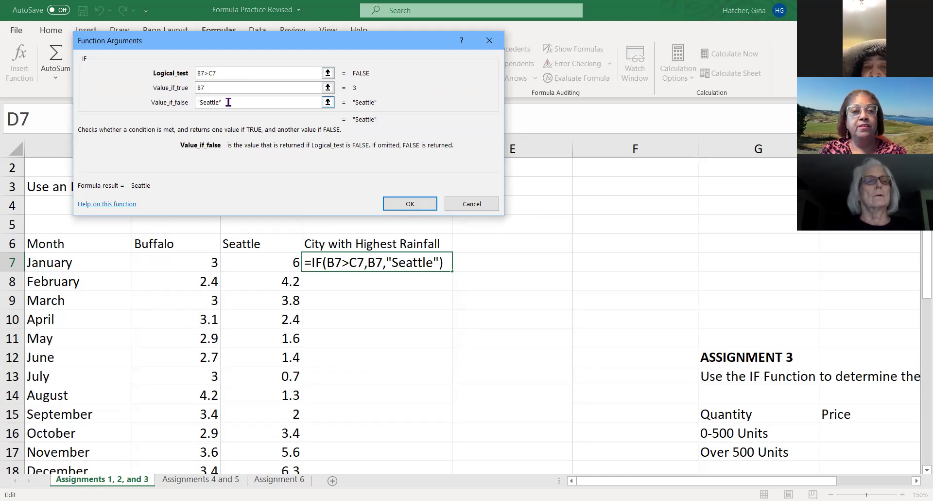
{"action": "left_click_drag", "start_coordinate": [229, 102], "coordinate": [190, 110]}
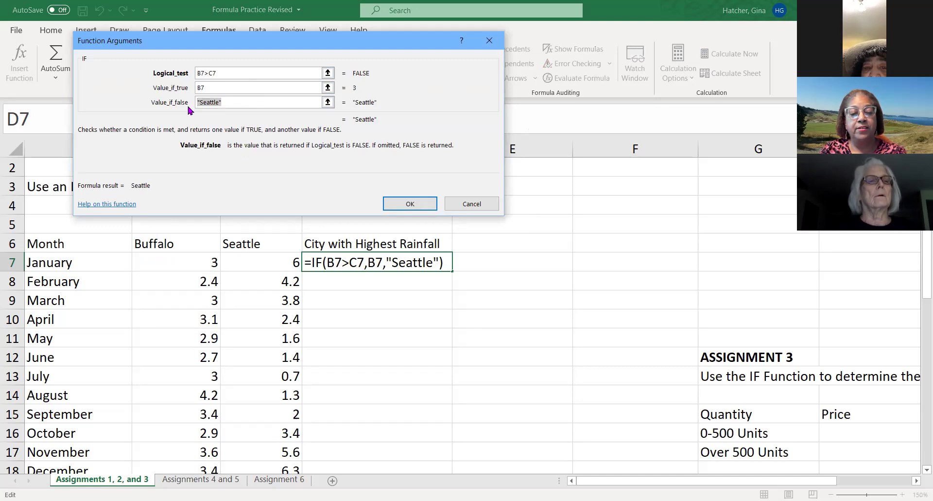
{"action": "left_click", "coordinate": [239, 246]}
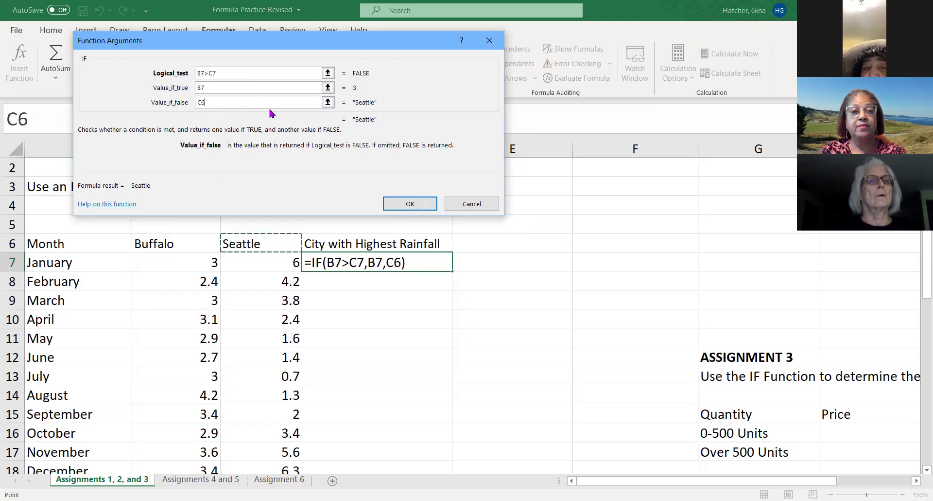
{"action": "left_click", "coordinate": [415, 202]}
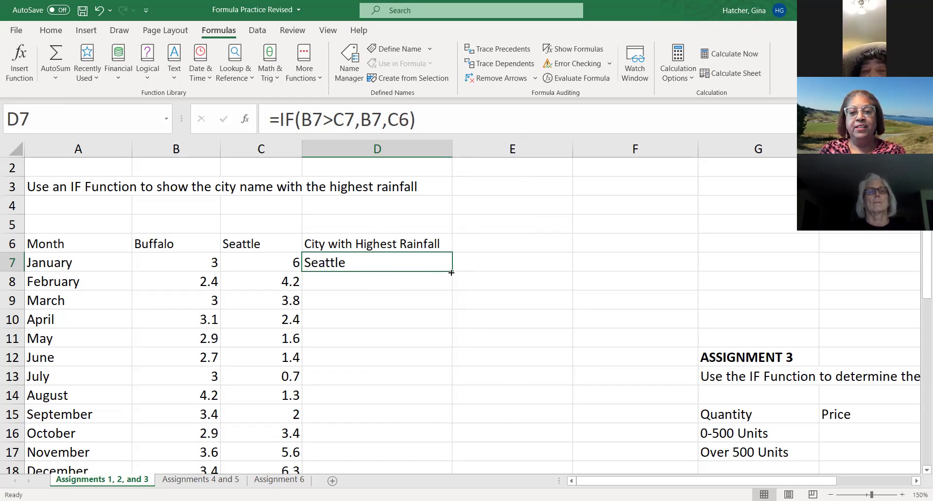
{"action": "left_click_drag", "start_coordinate": [452, 271], "coordinate": [453, 338]}
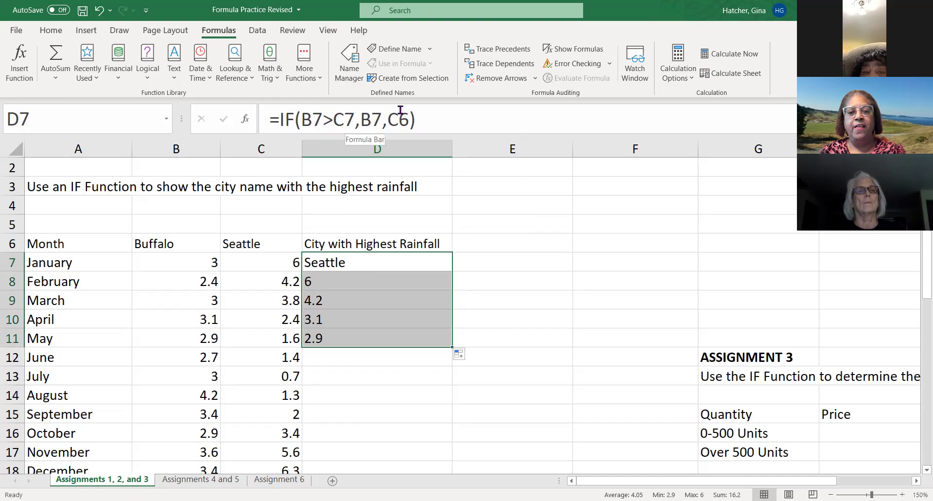
- Examine the formulas copied into D8, D9 and D10 against the January rainfall cells and the Buffalo and Seattle header cells
{"action": "left_click", "coordinate": [325, 282]}
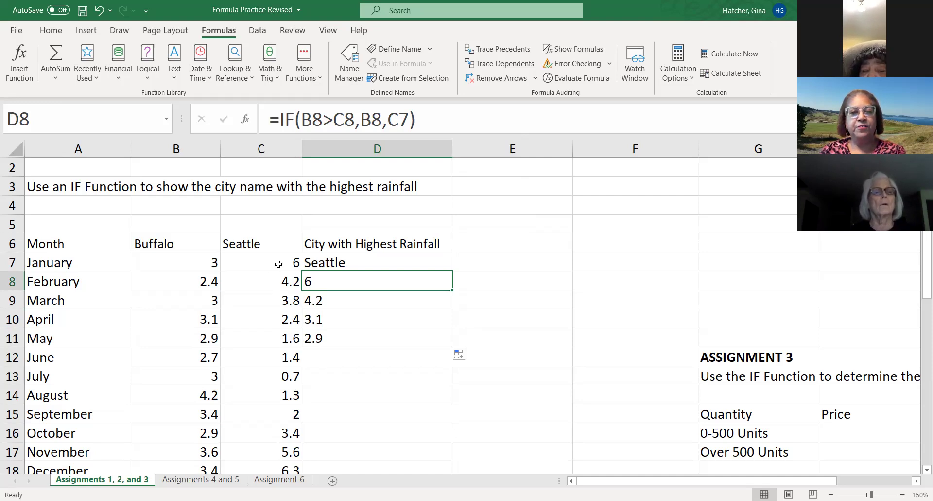
{"action": "left_click", "coordinate": [192, 262]}
{"action": "left_click", "coordinate": [252, 261]}
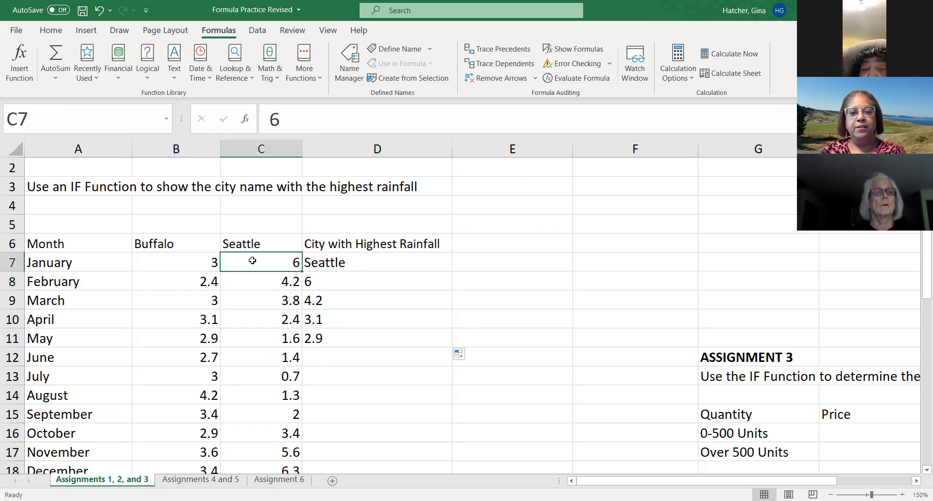
{"action": "left_click", "coordinate": [184, 243]}
{"action": "left_click", "coordinate": [271, 240]}
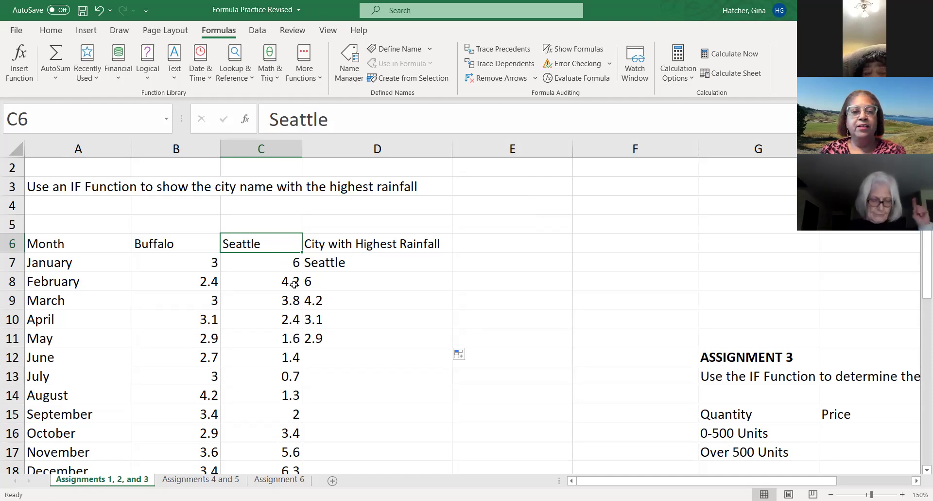
{"action": "left_click", "coordinate": [324, 278]}
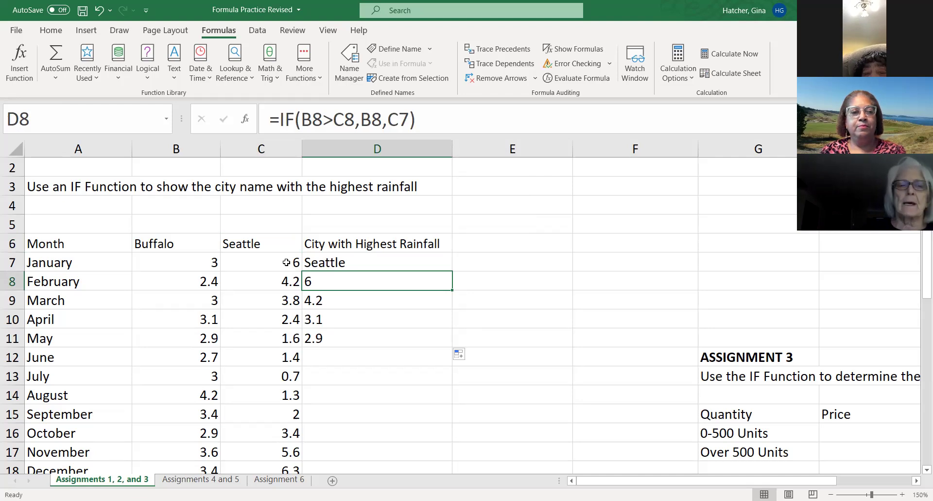
{"action": "left_click", "coordinate": [316, 305]}
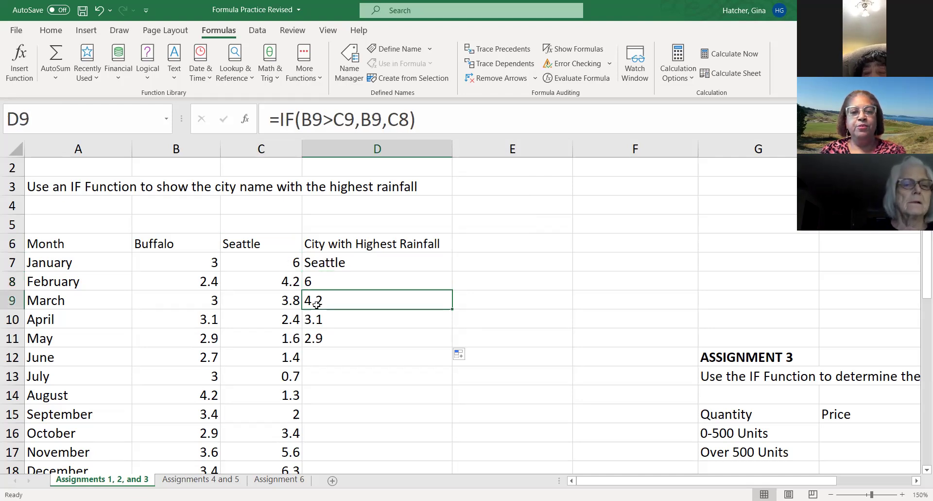
{"action": "left_click", "coordinate": [313, 321]}
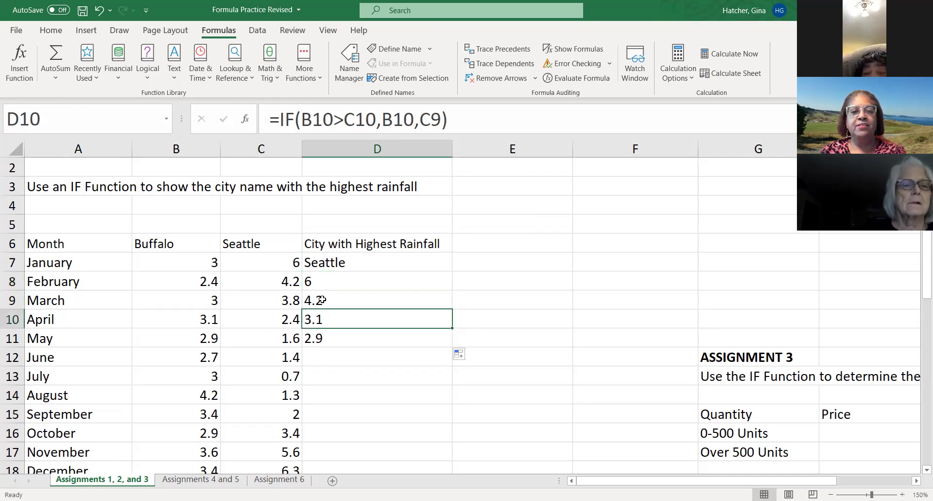
{"action": "left_click", "coordinate": [267, 241]}
{"action": "left_click", "coordinate": [187, 247]}
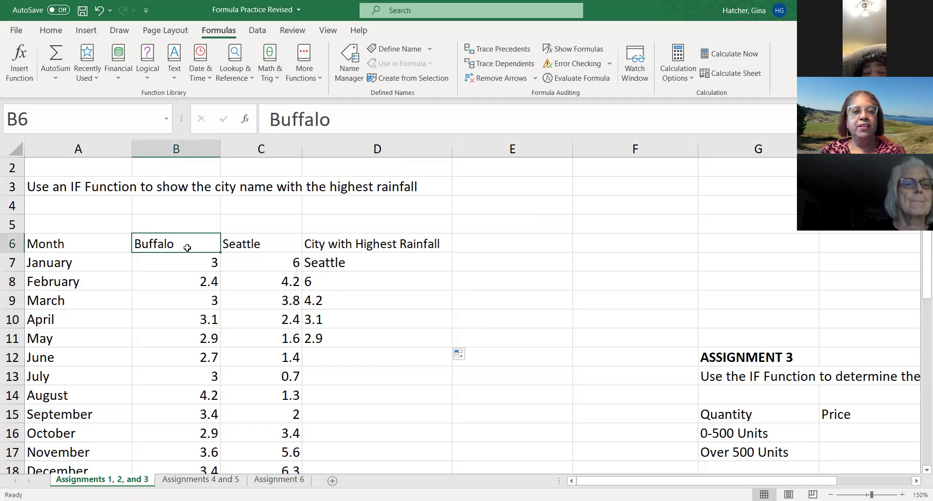
{"action": "left_click", "coordinate": [264, 246]}
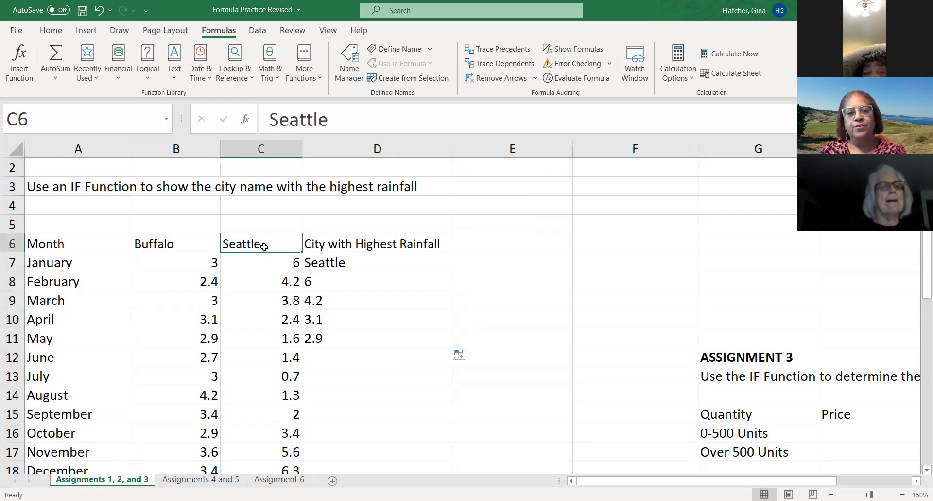
{"action": "left_click", "coordinate": [189, 265]}
{"action": "left_click", "coordinate": [262, 264]}
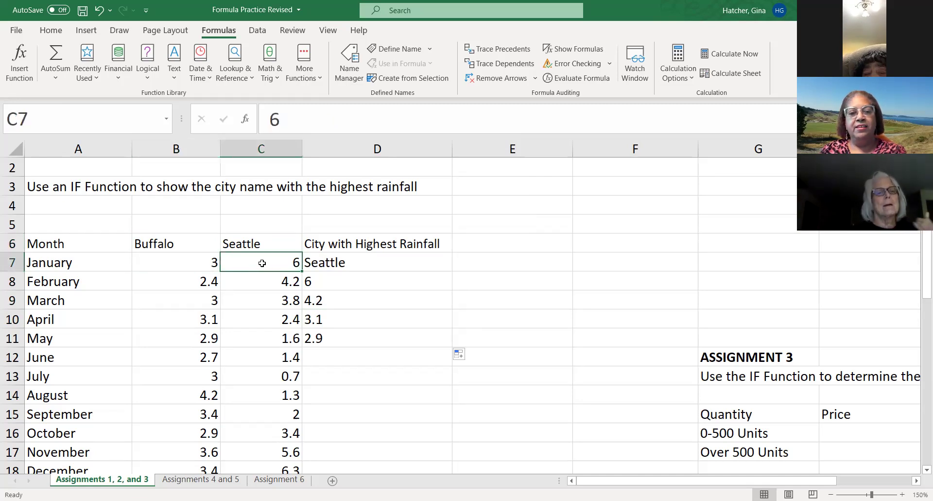
{"action": "left_click", "coordinate": [333, 287]}
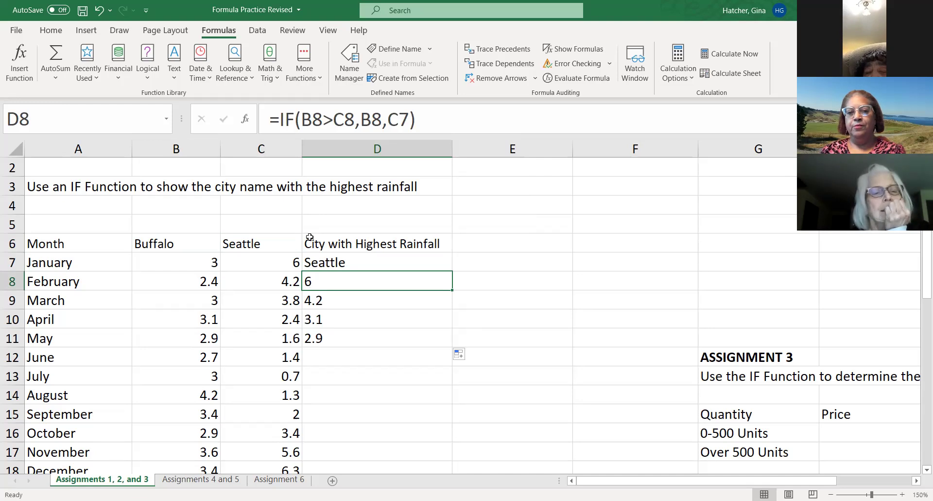
{"action": "left_click", "coordinate": [191, 245]}
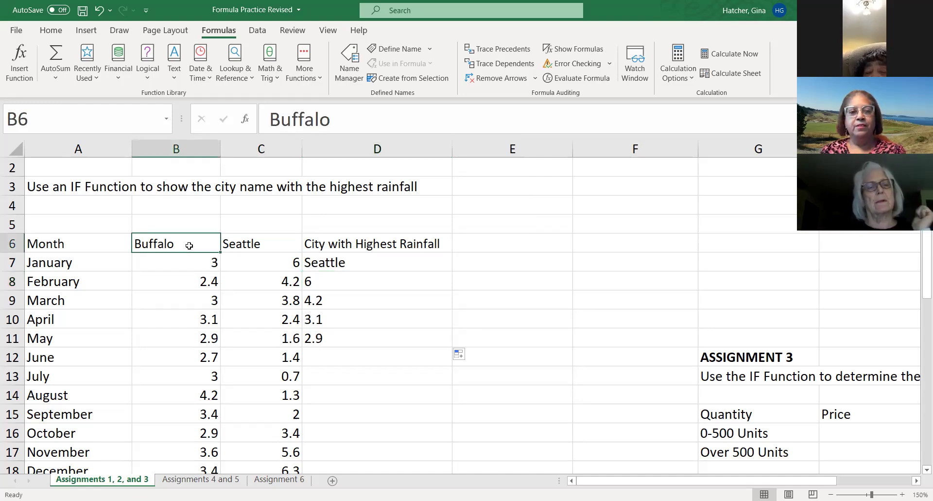
{"action": "left_click", "coordinate": [272, 239]}
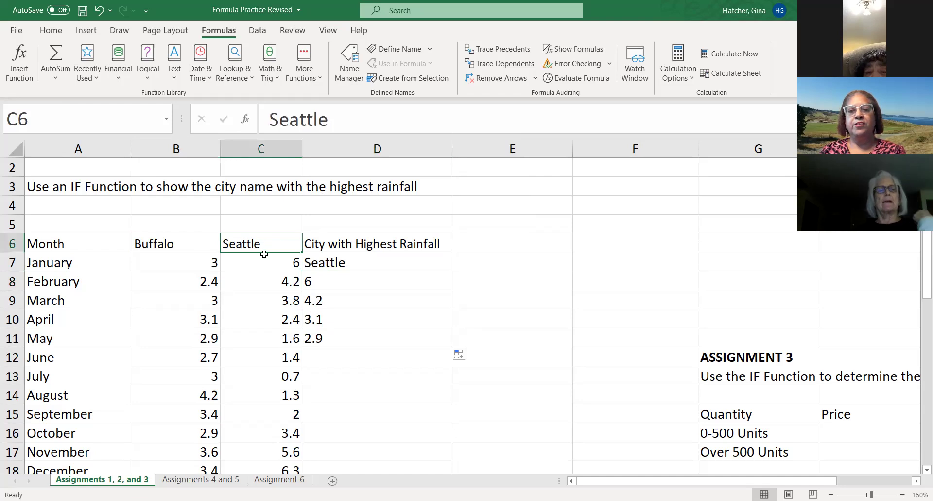
{"action": "left_click", "coordinate": [175, 244]}
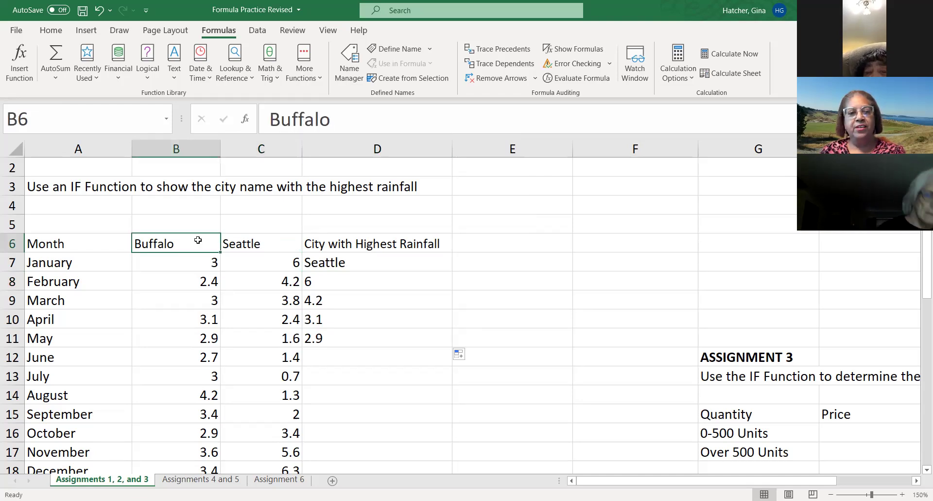
{"action": "left_click", "coordinate": [258, 244]}
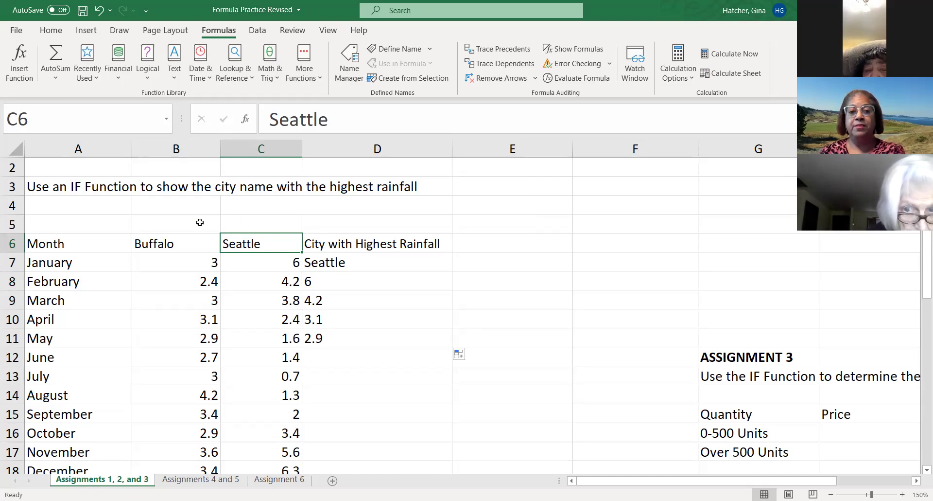
- Edit the arguments of D7's IF function and set the value if true to the Buffalo header cell B6
{"action": "left_click", "coordinate": [338, 262]}
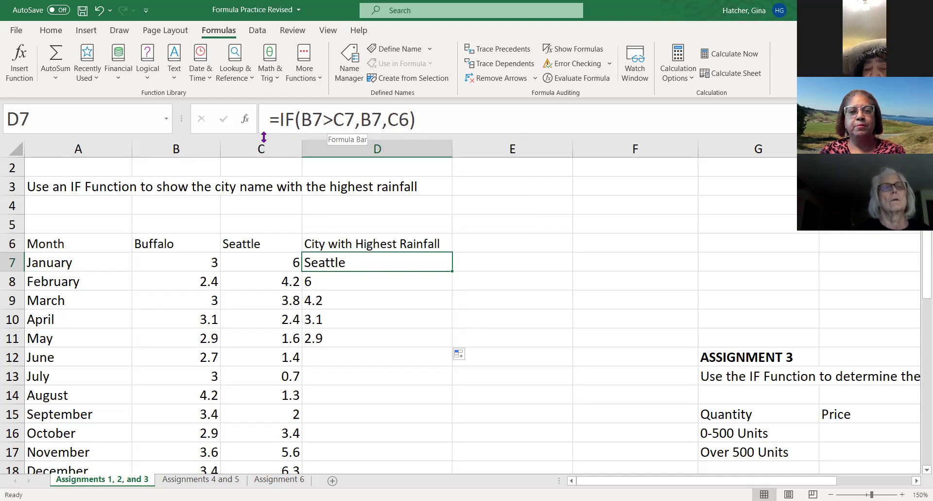
{"action": "left_click", "coordinate": [246, 121]}
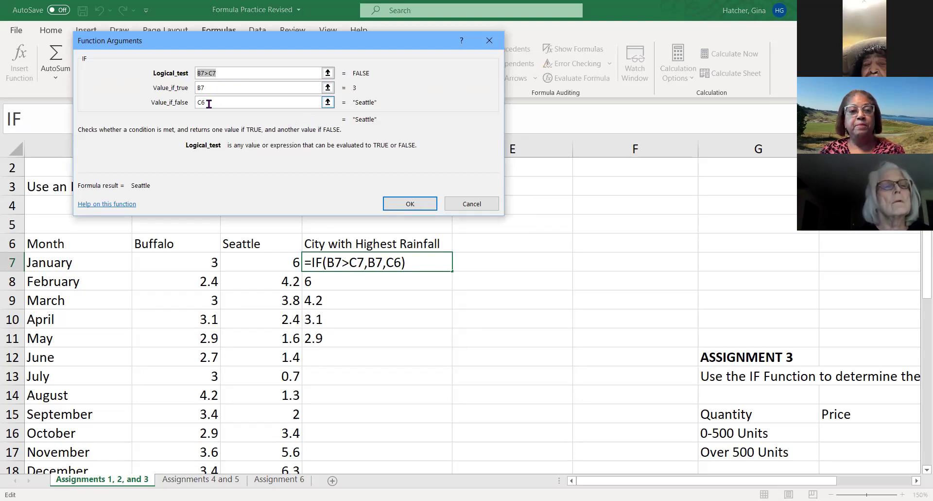
{"action": "left_click", "coordinate": [209, 88]}
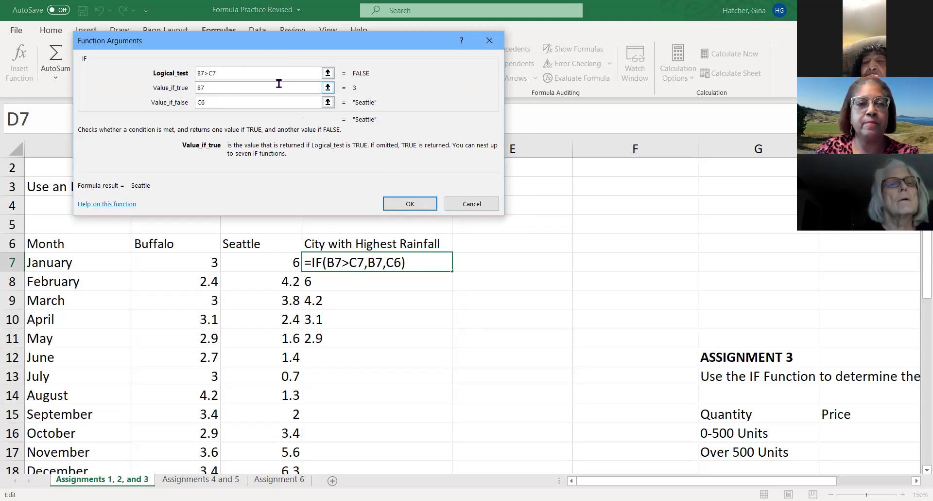
{"action": "left_click_drag", "start_coordinate": [211, 89], "coordinate": [197, 91]}
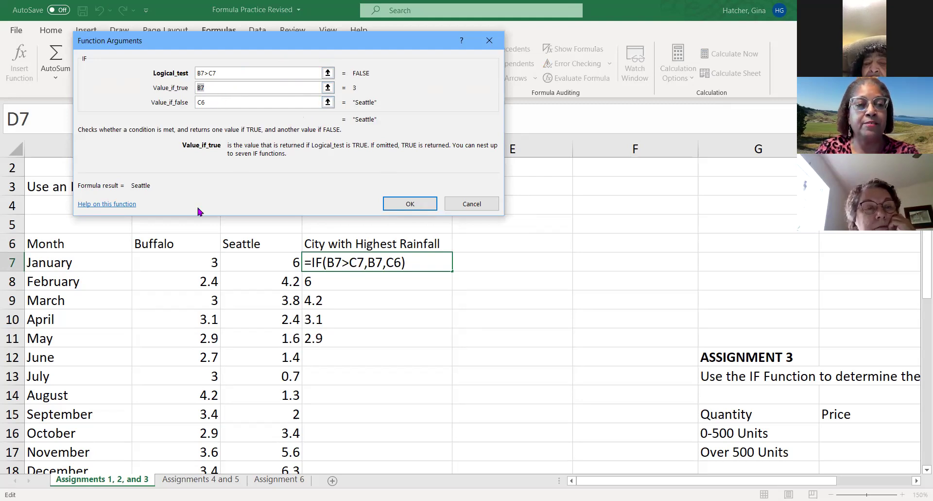
{"action": "left_click", "coordinate": [185, 246]}
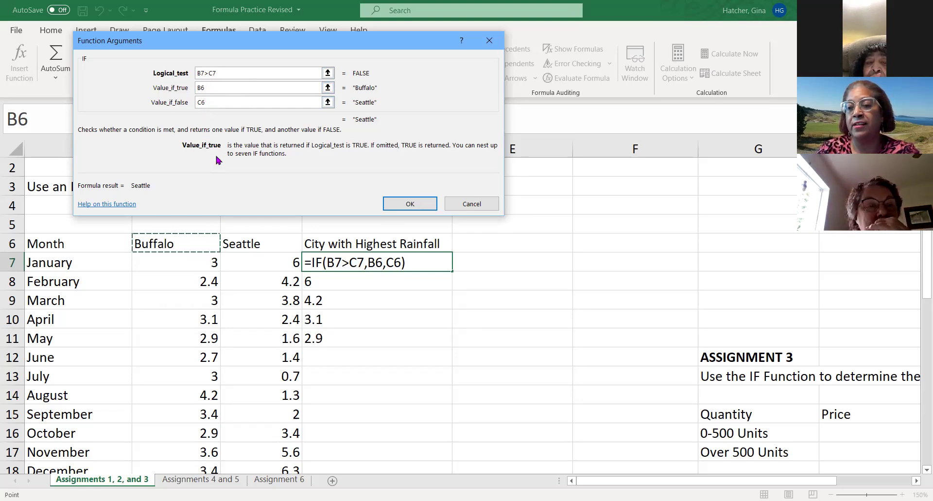
- Make both result references absolute as $B$6 and $C$6 and apply the IF function to D7
{"action": "left_click", "coordinate": [202, 89]}
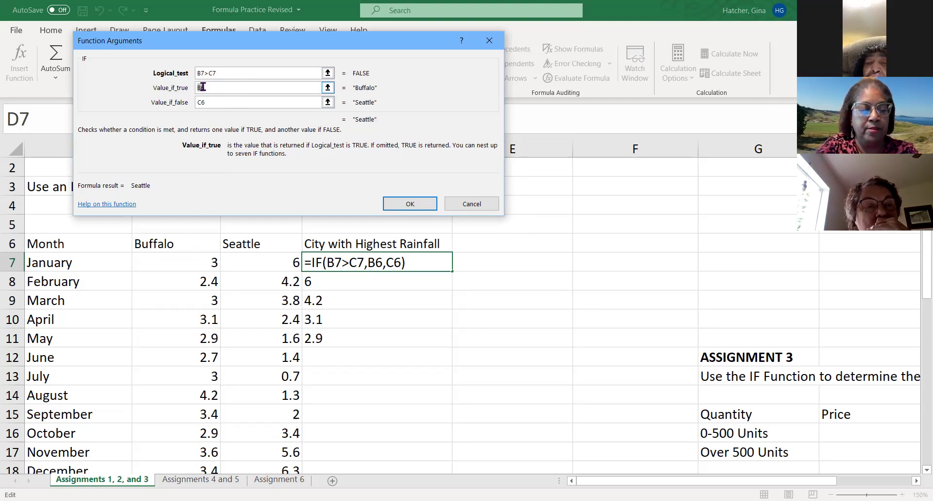
{"action": "key", "text": "F4"}
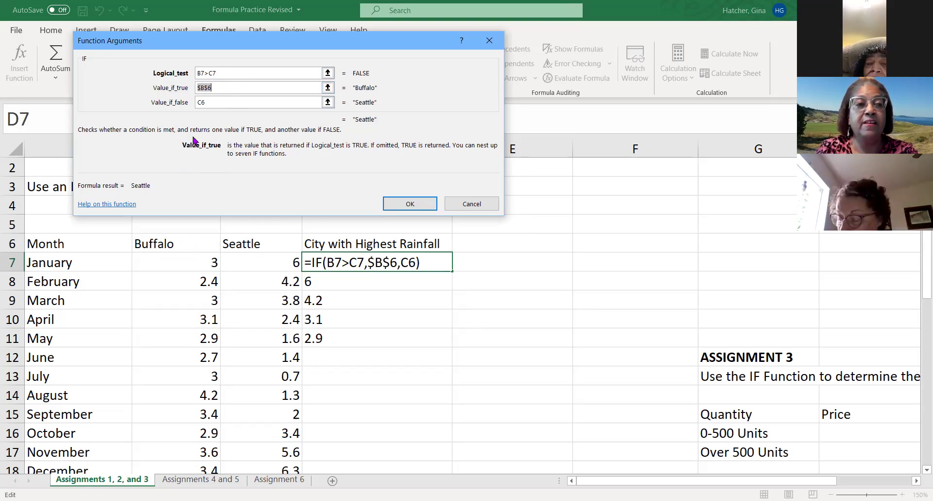
{"action": "left_click", "coordinate": [202, 103]}
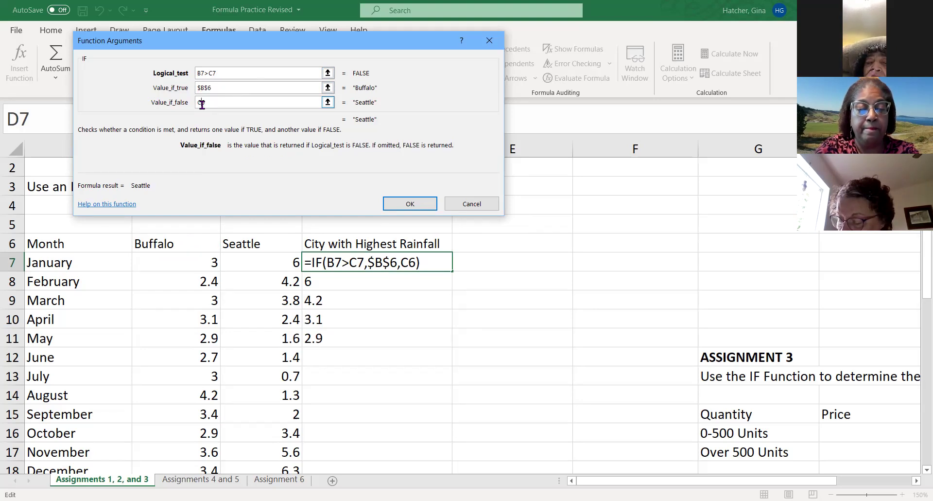
{"action": "key", "text": "F4"}
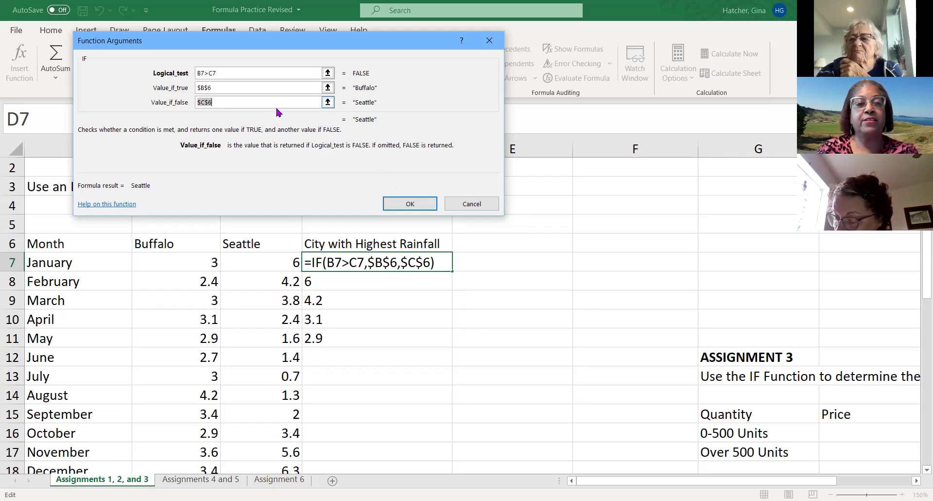
{"action": "left_click", "coordinate": [415, 204]}
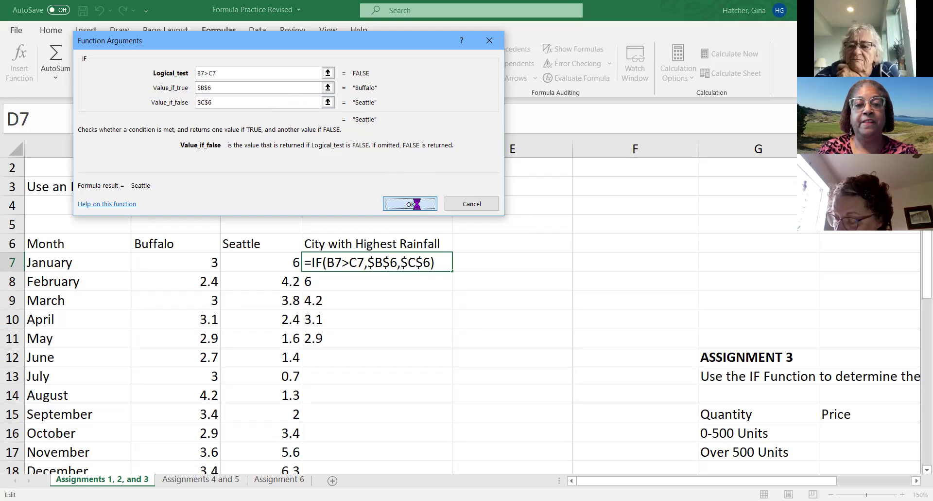
- Fill the corrected D7 formula down the City with Highest Rainfall column through December in D18
{"action": "left_click_drag", "start_coordinate": [451, 271], "coordinate": [445, 348]}
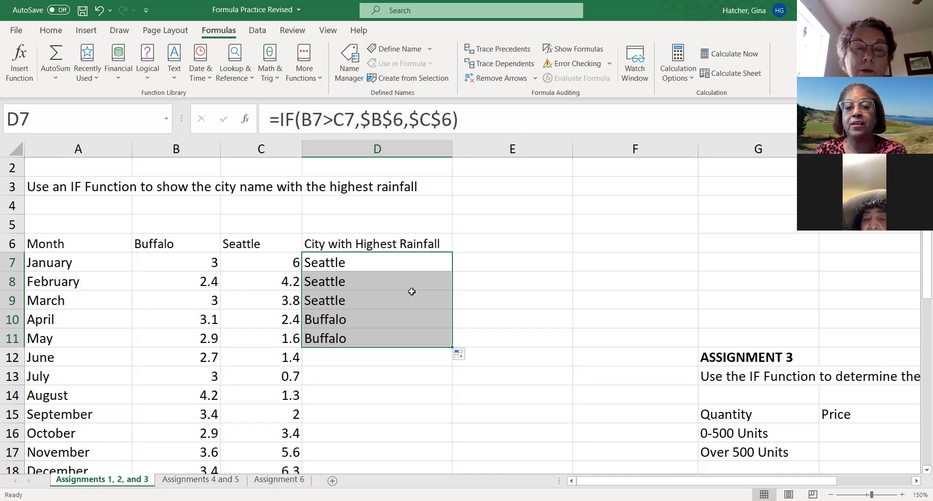
{"action": "scroll", "coordinate": [503, 315], "scroll_direction": "down", "scroll_amount": 1}
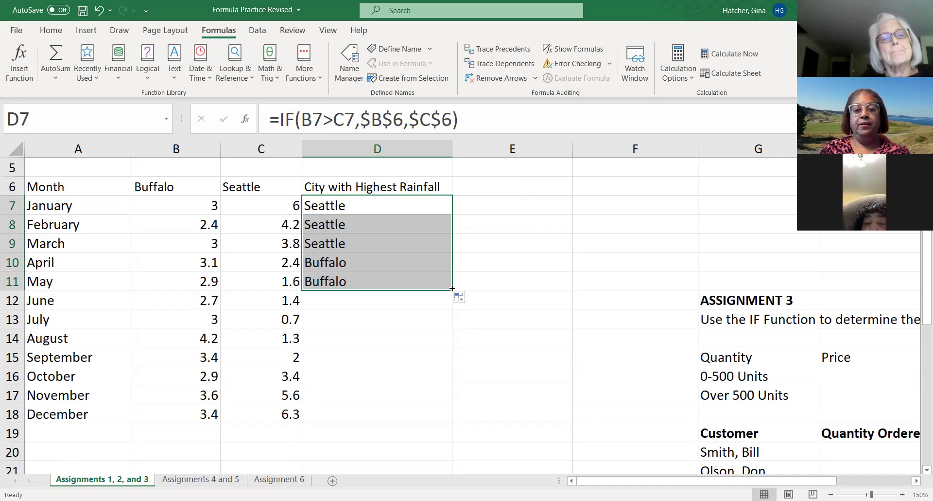
{"action": "double_click", "coordinate": [452, 288]}
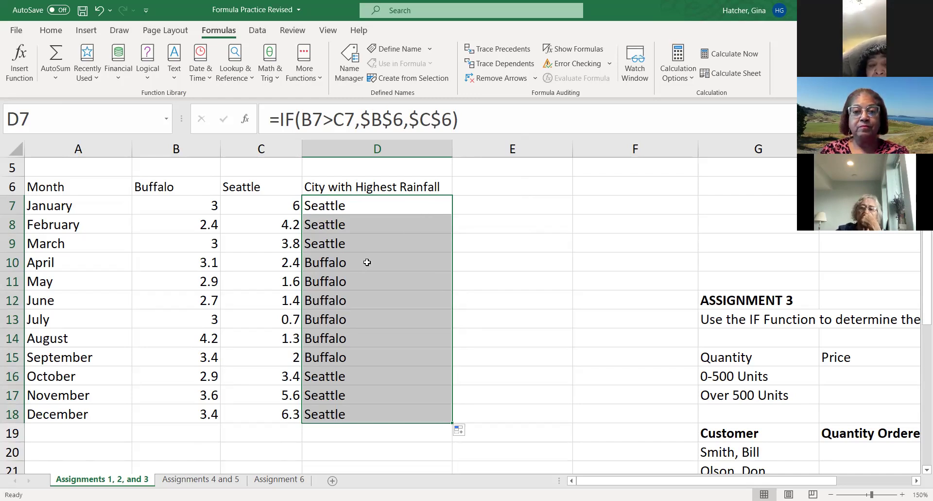
- Change the logical test of D7's IF function to B7<C7 and apply it
{"action": "left_click", "coordinate": [248, 121]}
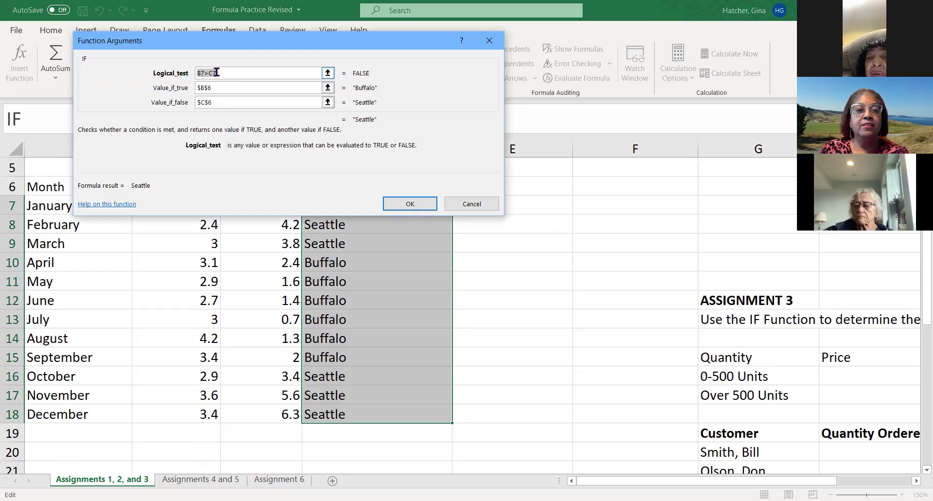
{"action": "left_click", "coordinate": [209, 73]}
{"action": "key", "text": "BackSpace"}
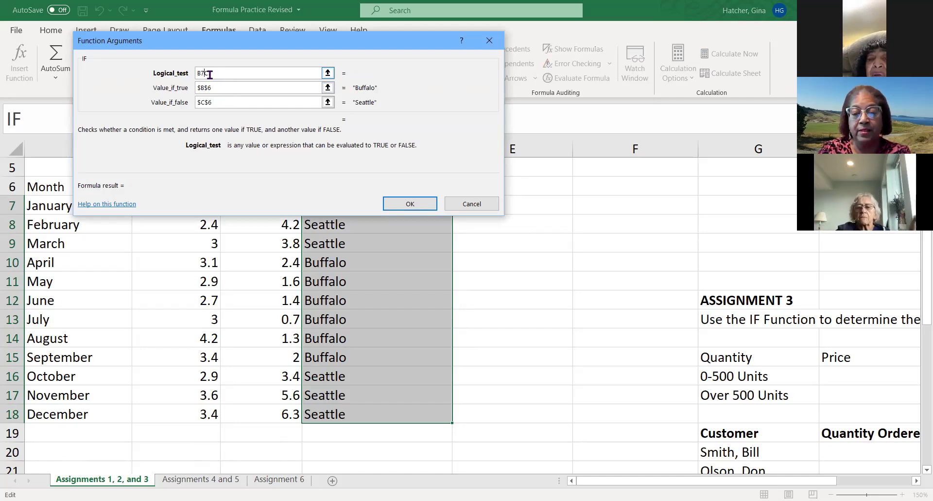
{"action": "type", "text": "<C7"}
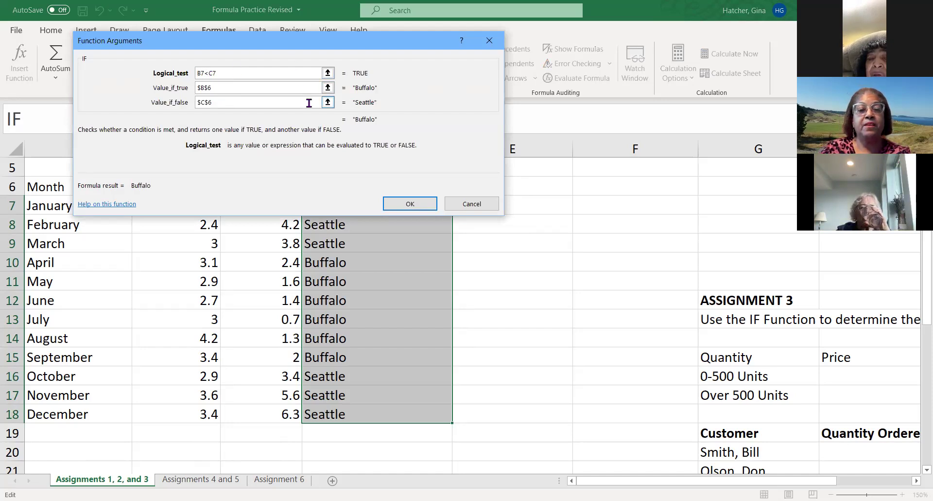
{"action": "left_click", "coordinate": [411, 205]}
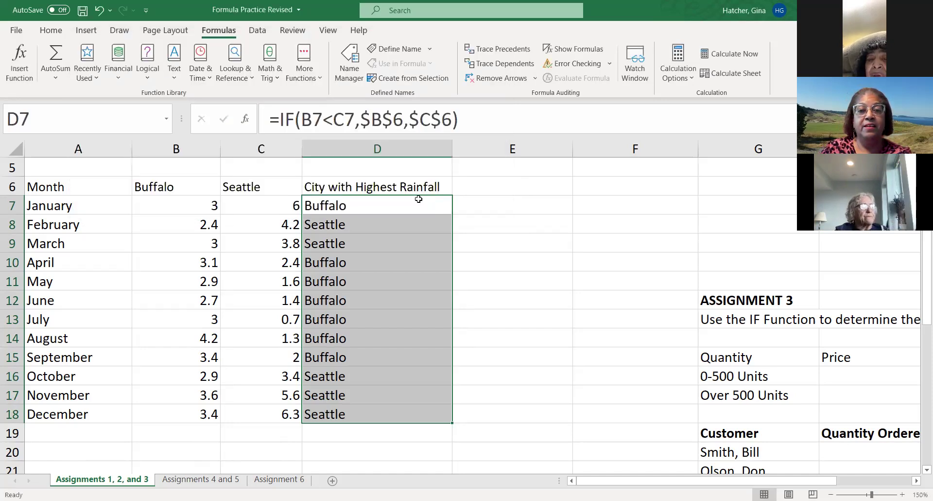
- Fill D7's less-than version of the formula down the City with Highest Rainfall column through D18
{"action": "left_click", "coordinate": [449, 209]}
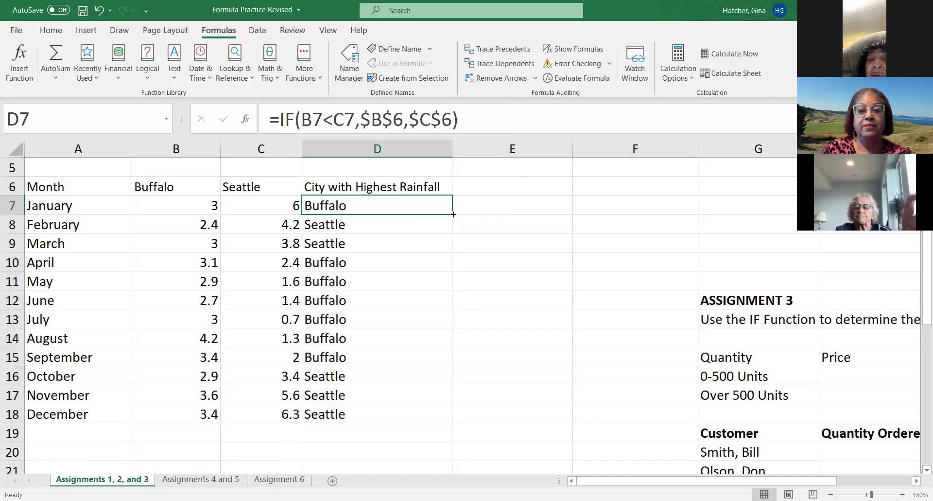
{"action": "double_click", "coordinate": [452, 214]}
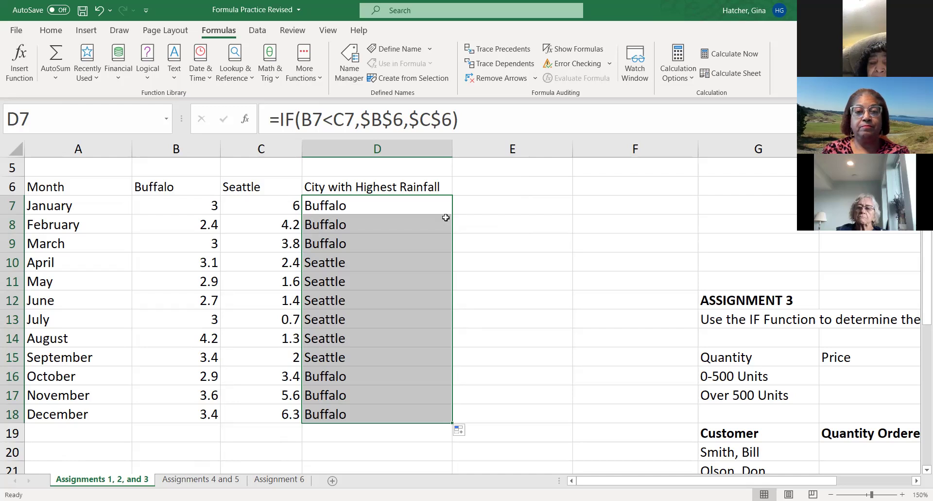
{"action": "left_click", "coordinate": [516, 190]}
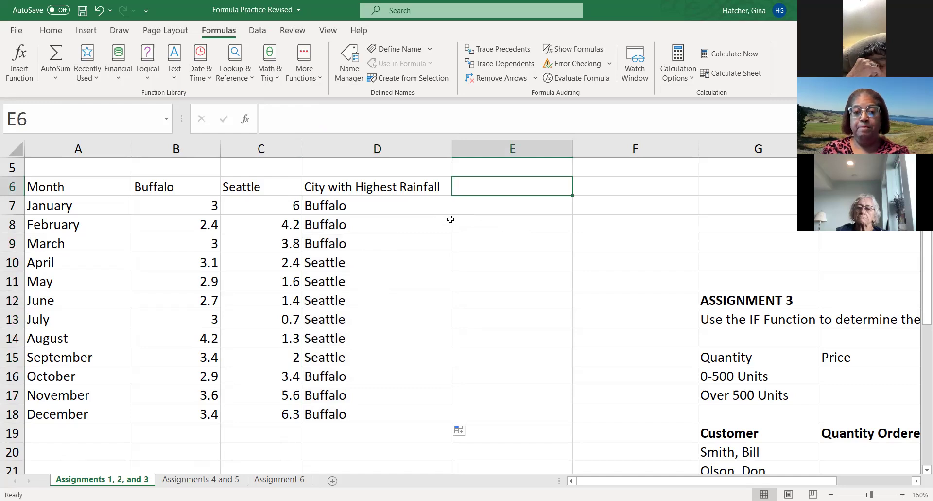
{"action": "left_click", "coordinate": [365, 205]}
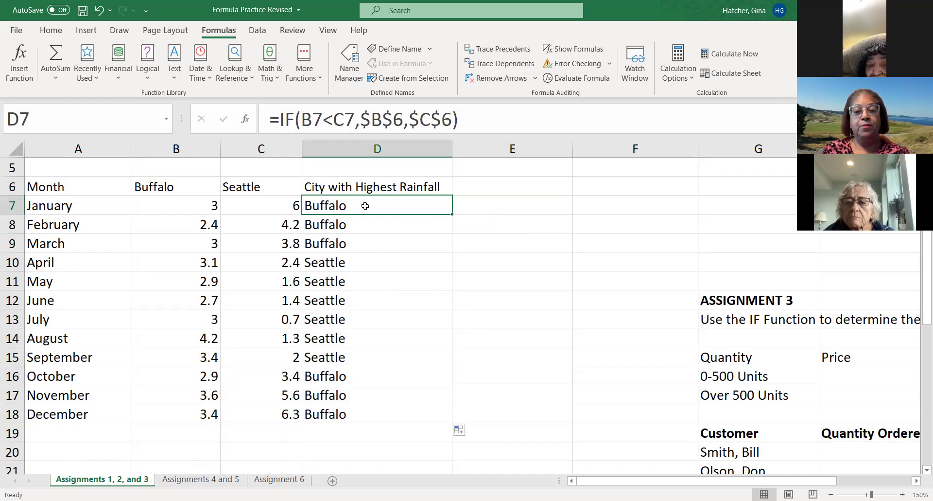
{"action": "left_click", "coordinate": [246, 124]}
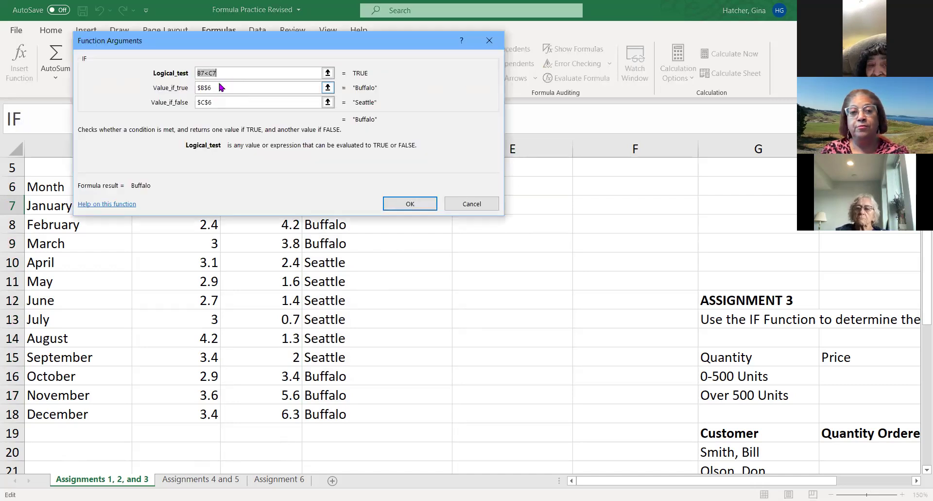
{"action": "left_click_drag", "start_coordinate": [221, 88], "coordinate": [199, 88]}
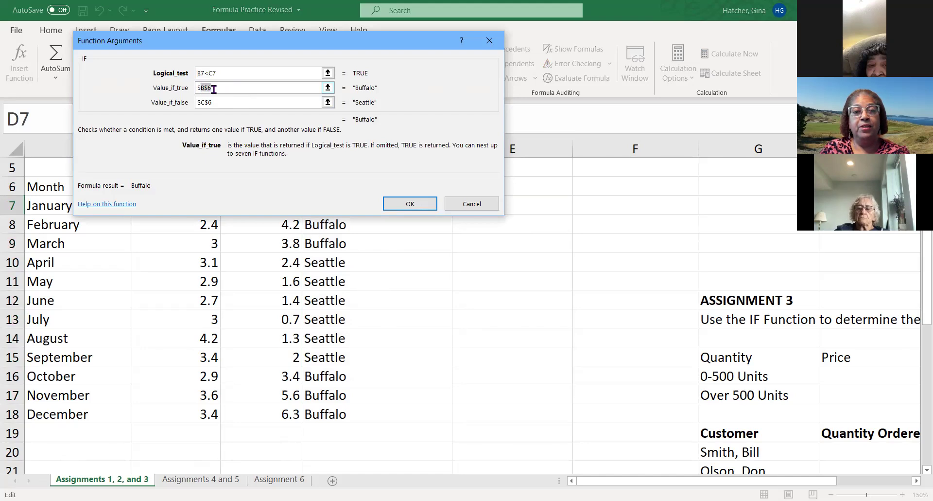
{"action": "left_click", "coordinate": [243, 89]}
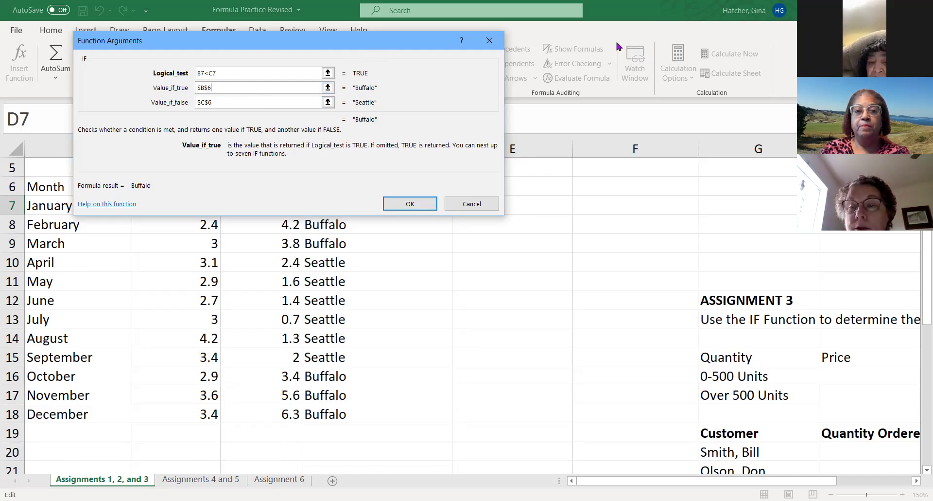
{"action": "left_click_drag", "start_coordinate": [340, 35], "coordinate": [617, 50]}
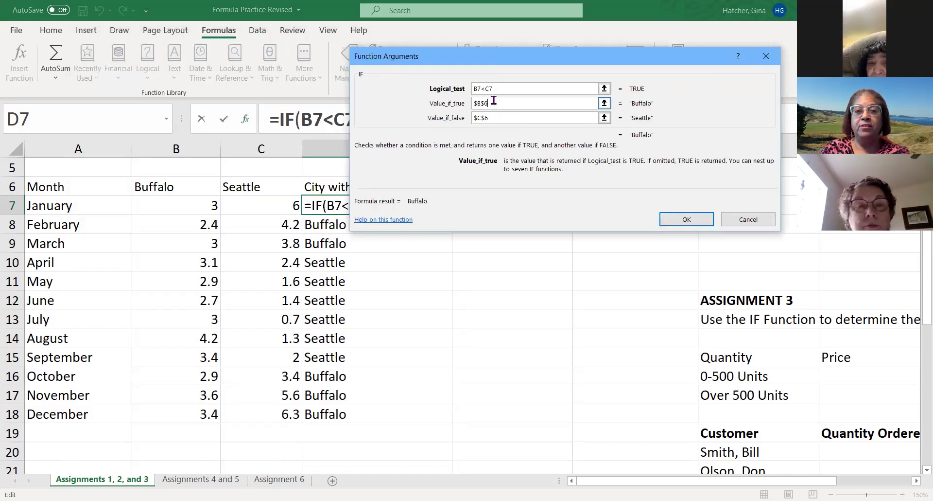
{"action": "left_click_drag", "start_coordinate": [506, 104], "coordinate": [466, 108]}
{"action": "key", "text": "Delete"}
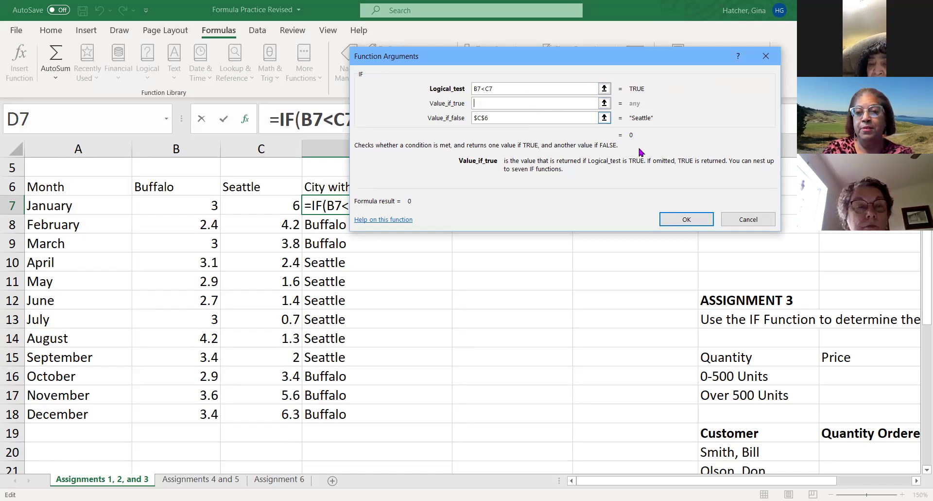
{"action": "left_click", "coordinate": [736, 214]}
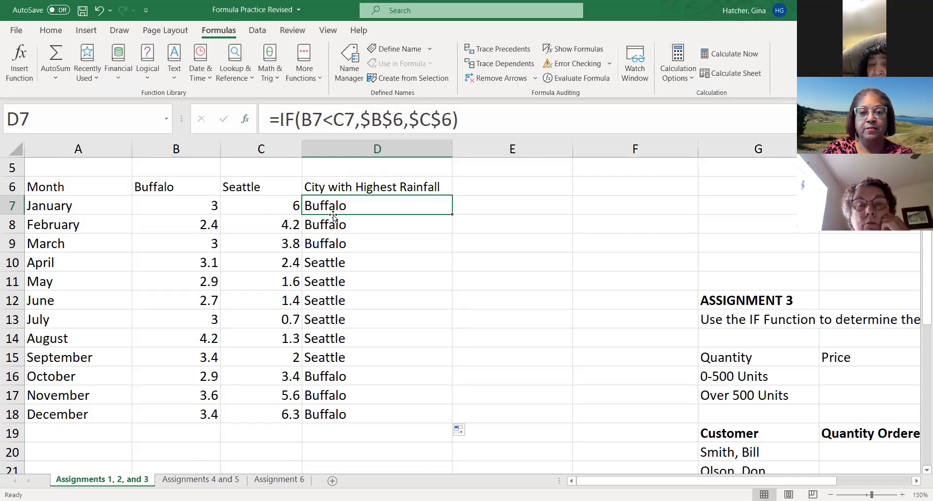
- Clear the copied formulas for February through December in D8:D18
{"action": "left_click_drag", "start_coordinate": [319, 221], "coordinate": [309, 410]}
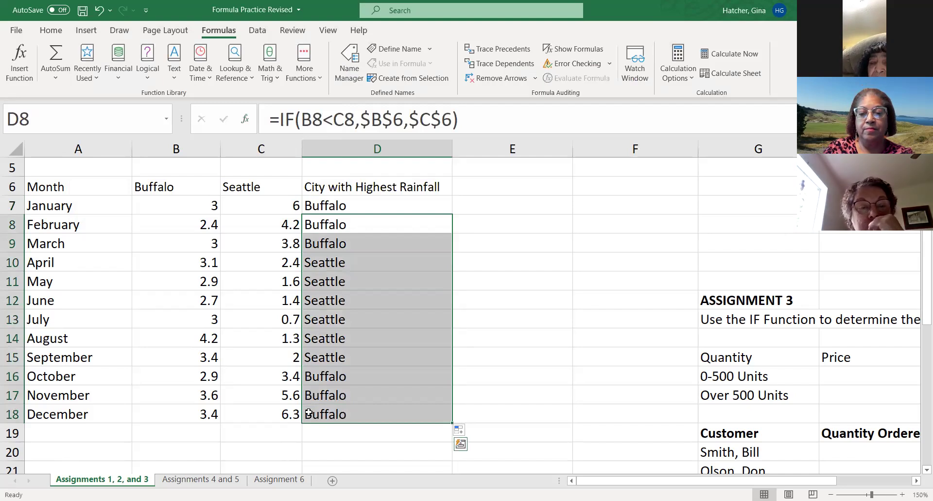
{"action": "key", "text": "Delete"}
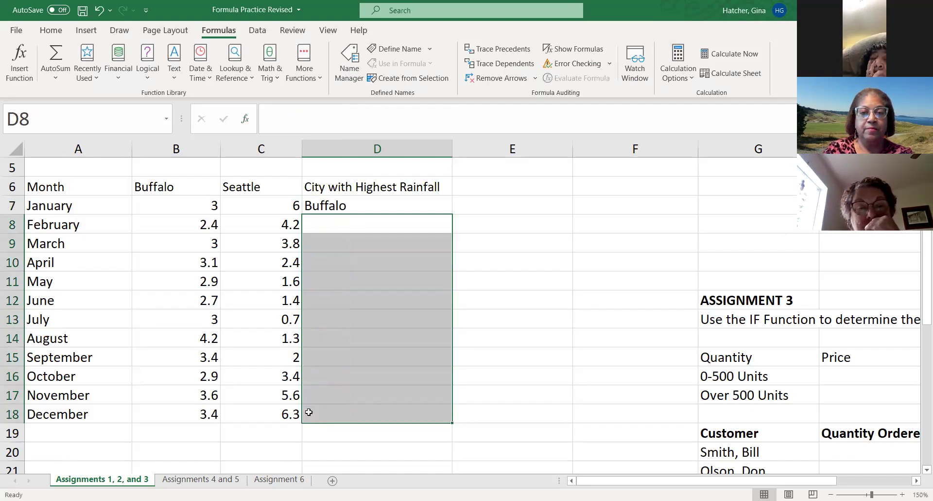
- Replace the cell references in D7's IF function with the text "Buffalo" if true and "Seattle" if false, and apply it
{"action": "left_click", "coordinate": [313, 208]}
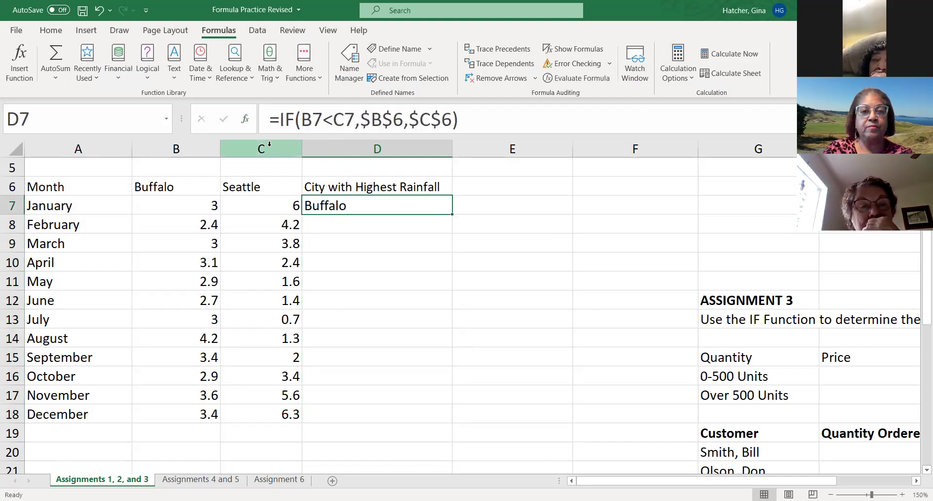
{"action": "left_click", "coordinate": [243, 121]}
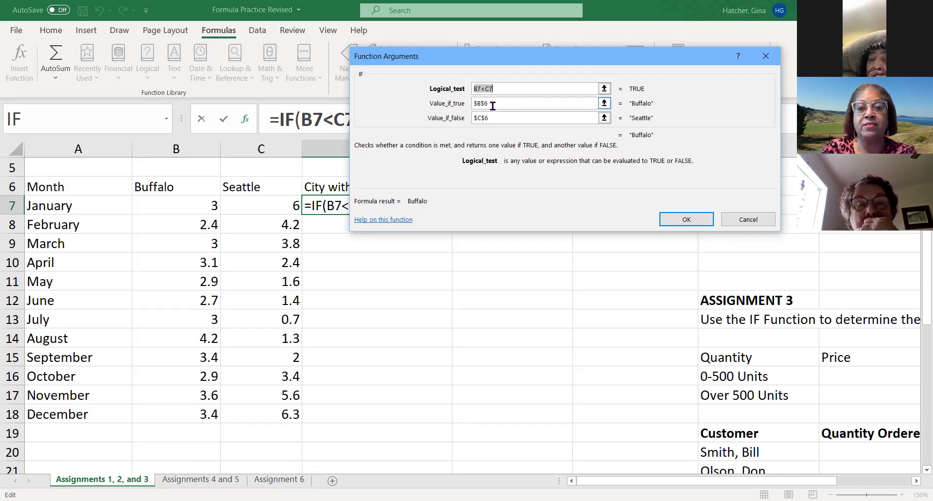
{"action": "key", "text": "Tab"}
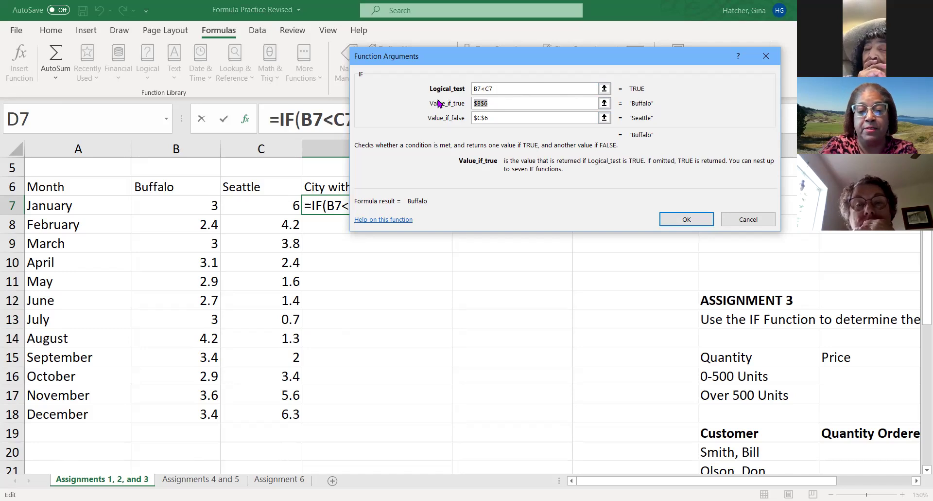
{"action": "type", "text": "Buffalo"}
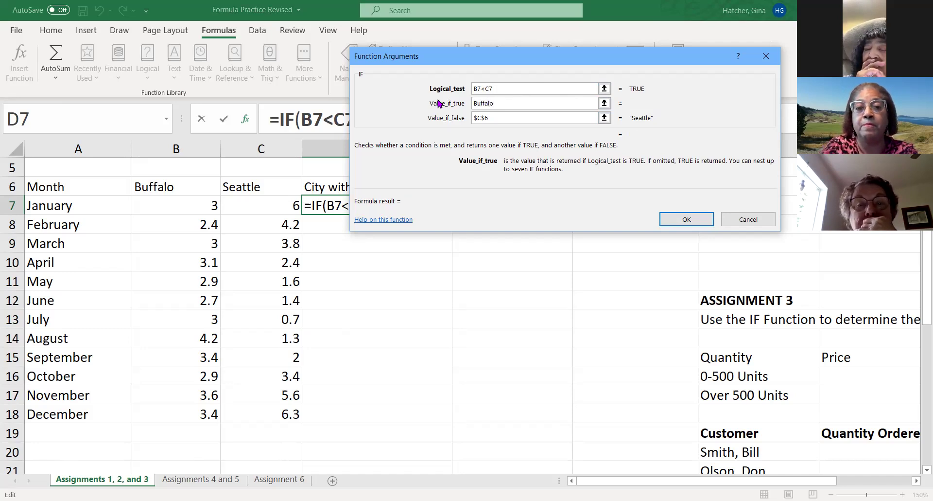
{"action": "key", "text": "Tab"}
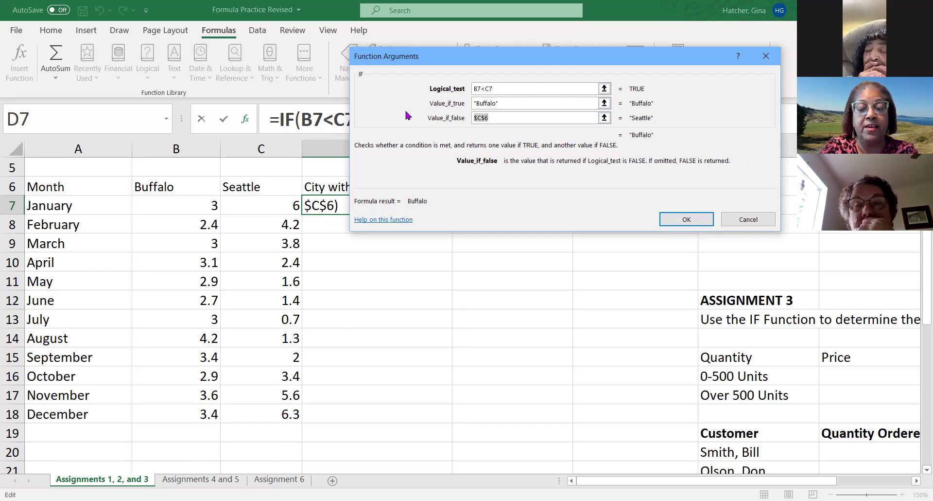
{"action": "type", "text": "Sea"}
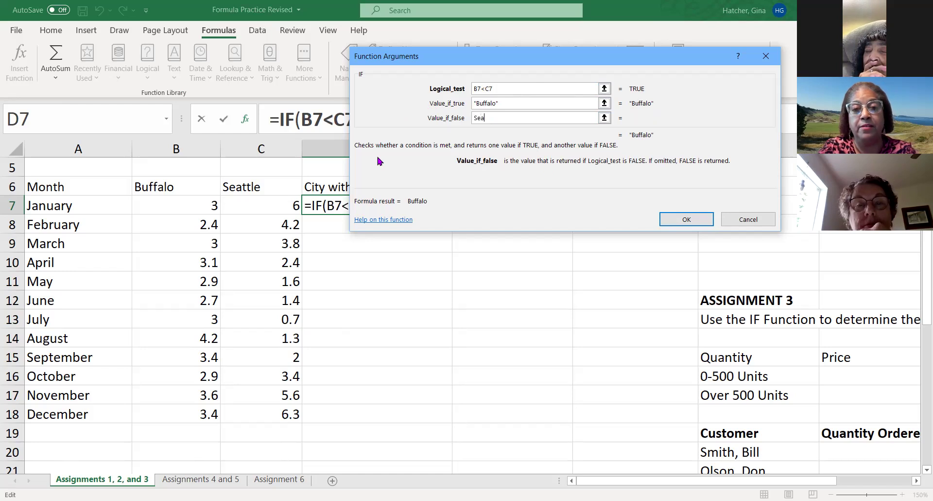
{"action": "type", "text": "ttle"}
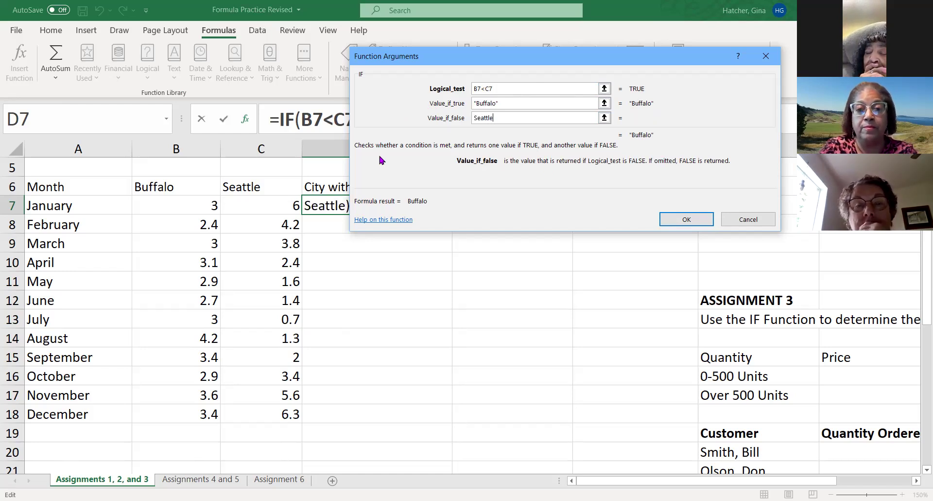
{"action": "key", "text": "Tab"}
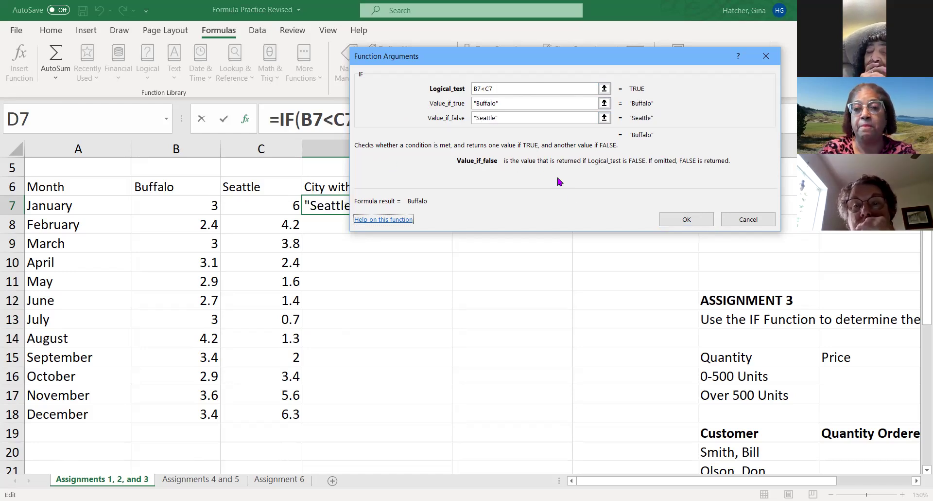
{"action": "left_click", "coordinate": [687, 219]}
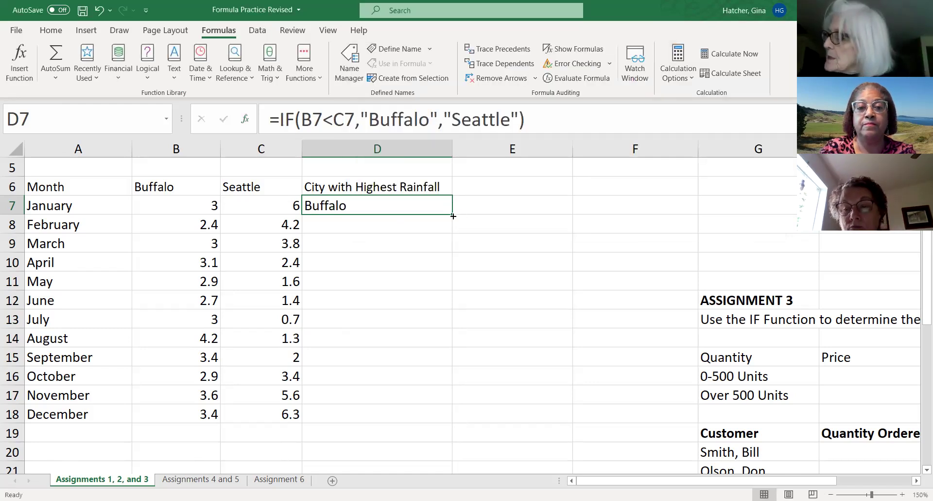
- Fill D7's text-based IF formula down through December in D18 and check the copy in D8 against the Buffalo header
{"action": "double_click", "coordinate": [453, 215]}
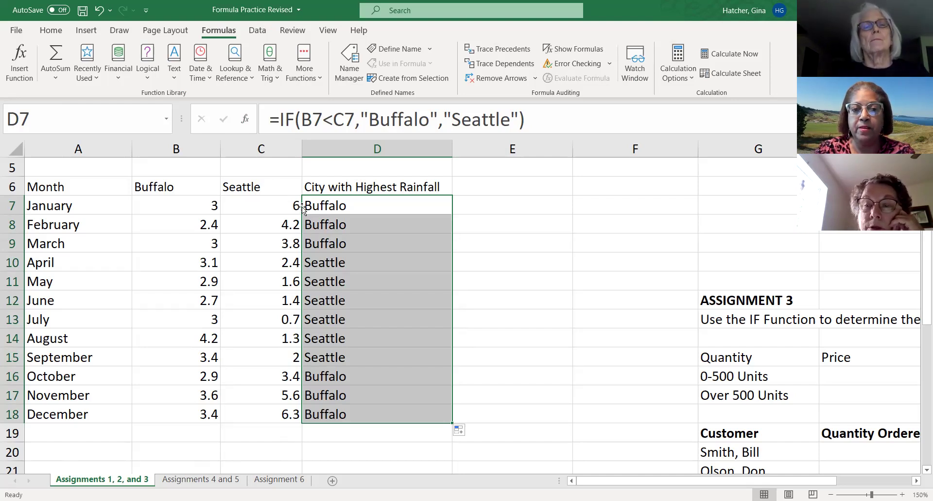
{"action": "left_click", "coordinate": [344, 226]}
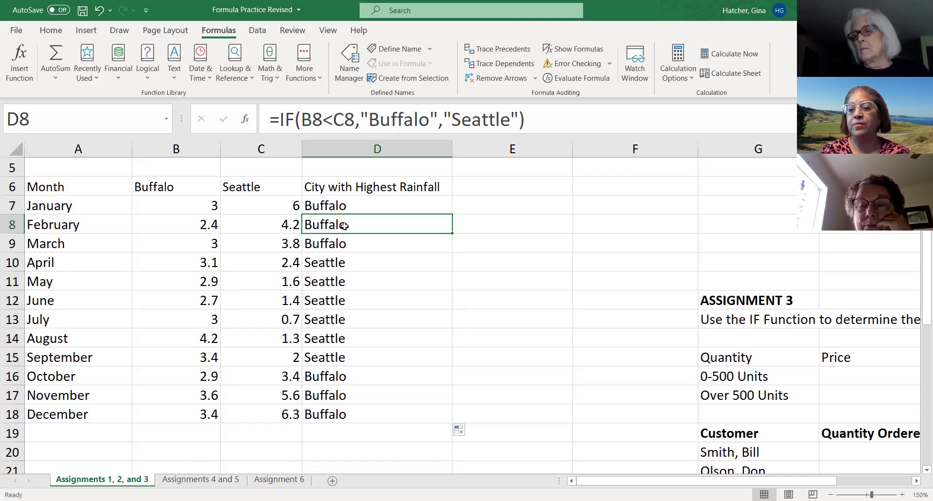
{"action": "left_click", "coordinate": [153, 190]}
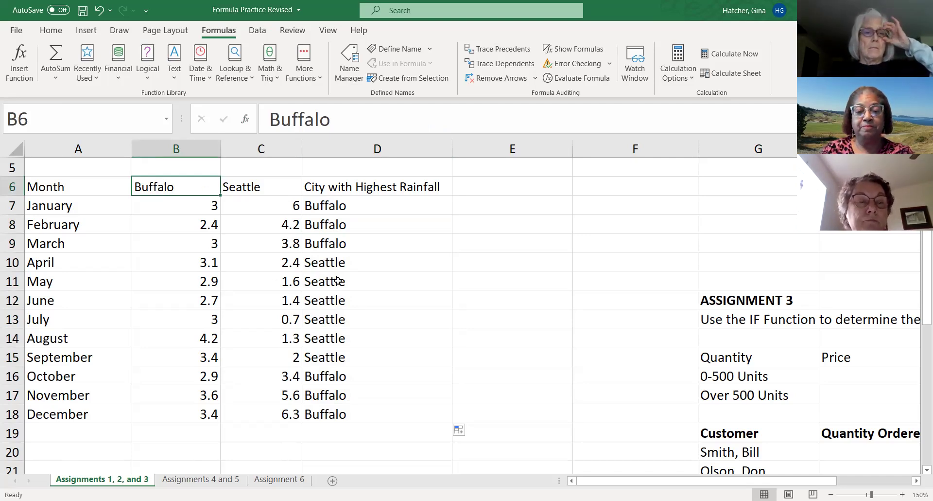
- Start an IF function in Assignment 2's first Discount Amount cell, E32, and open its function arguments clear of the data
{"action": "scroll", "coordinate": [413, 268], "scroll_direction": "down", "scroll_amount": 1}
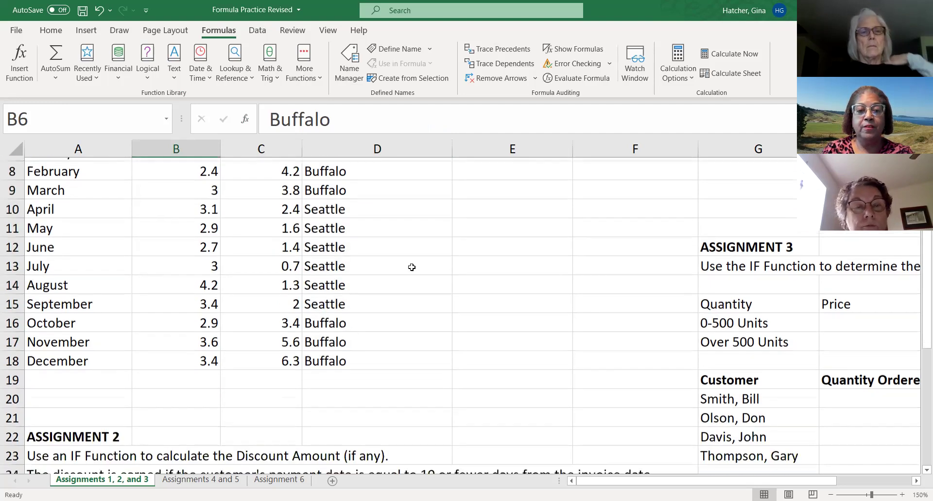
{"action": "scroll", "coordinate": [412, 267], "scroll_direction": "down", "scroll_amount": 1}
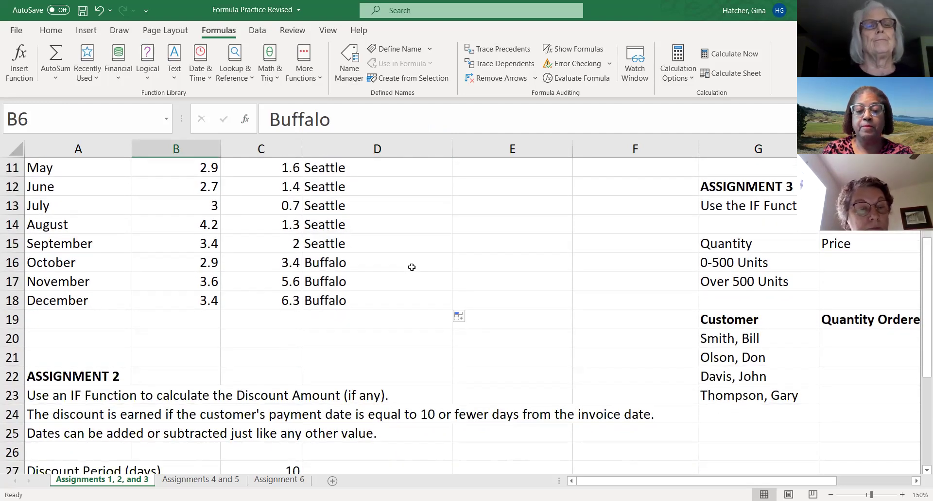
{"action": "scroll", "coordinate": [409, 259], "scroll_direction": "down", "scroll_amount": 2}
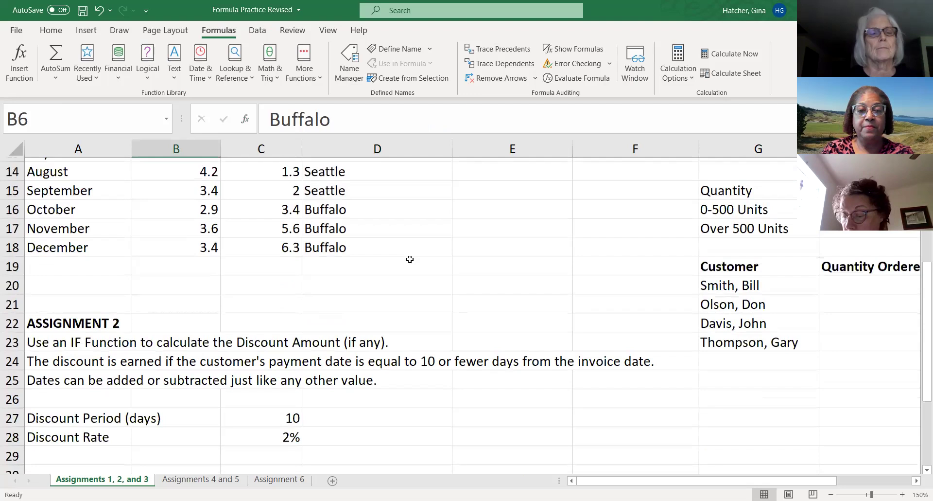
{"action": "scroll", "coordinate": [410, 259], "scroll_direction": "down", "scroll_amount": 1}
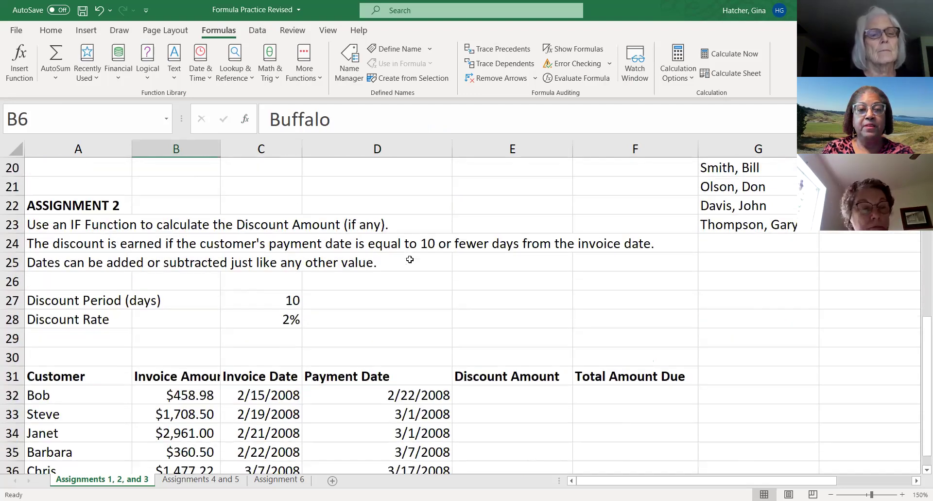
{"action": "scroll", "coordinate": [410, 259], "scroll_direction": "down", "scroll_amount": 1}
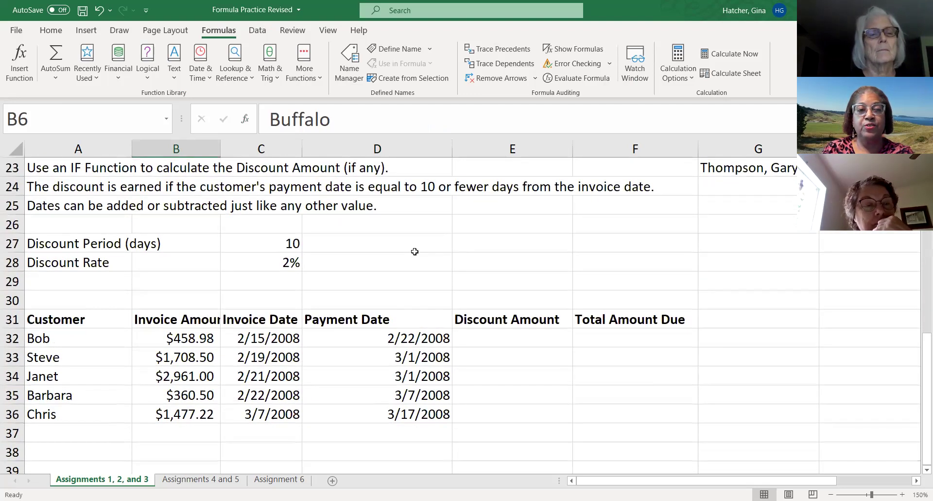
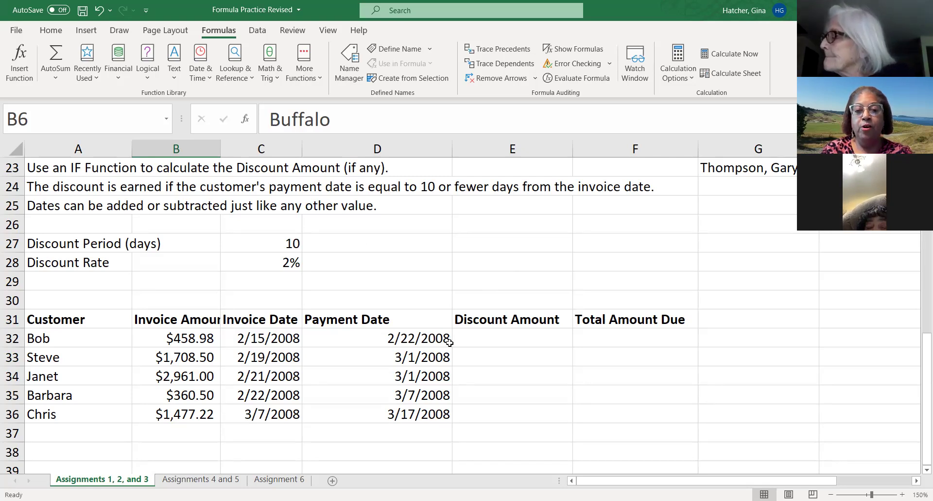
{"action": "left_click", "coordinate": [487, 337]}
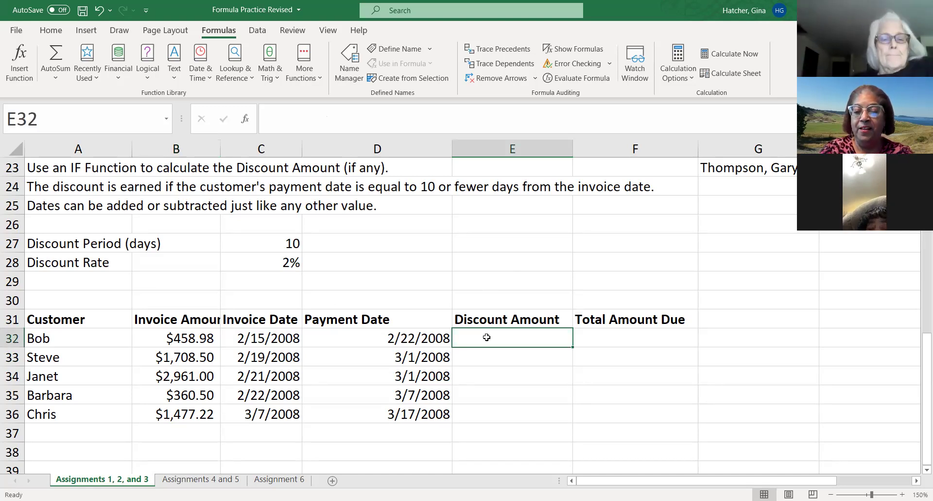
{"action": "type", "text": "="}
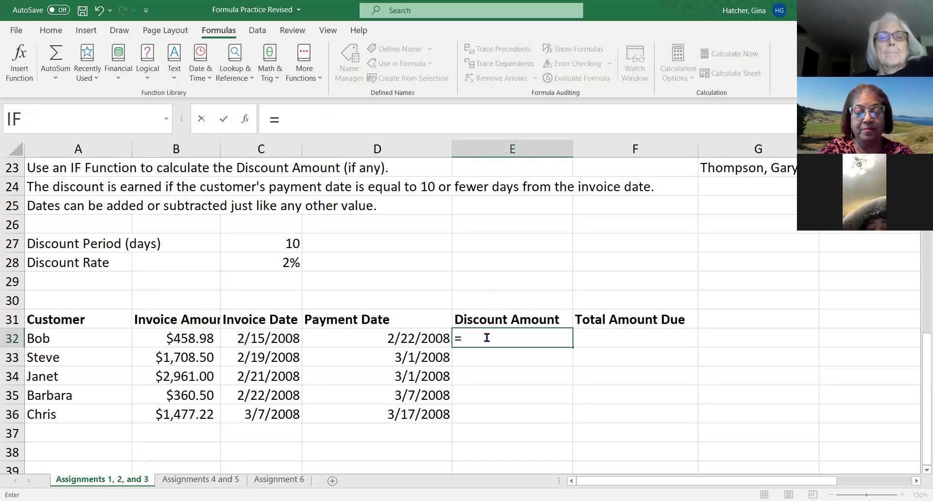
{"action": "type", "text": "if"}
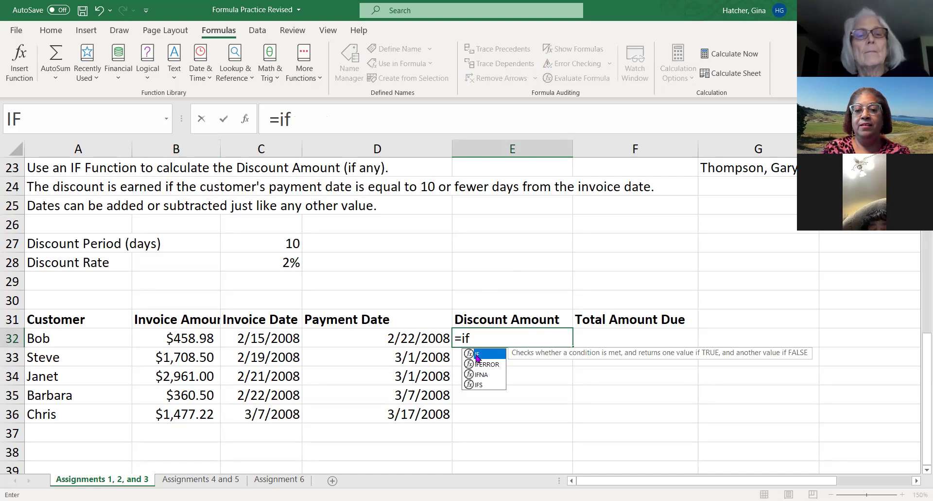
{"action": "double_click", "coordinate": [477, 354]}
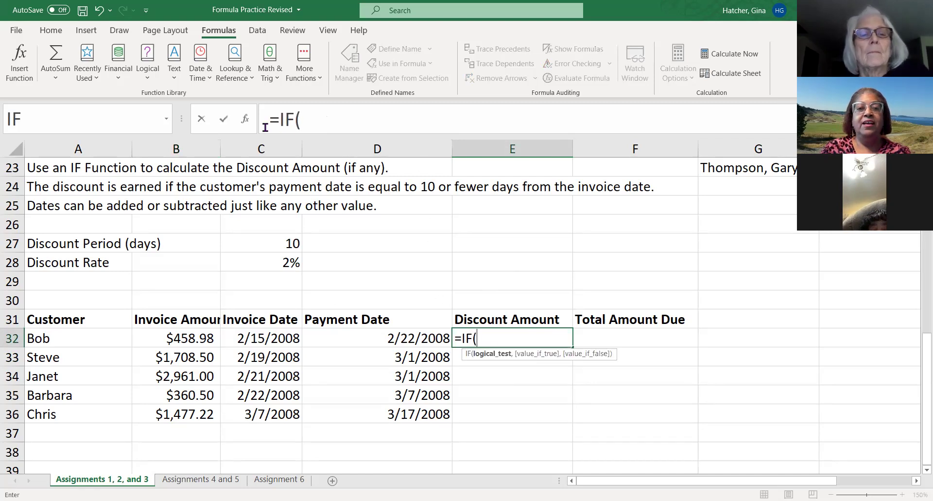
{"action": "left_click", "coordinate": [245, 119]}
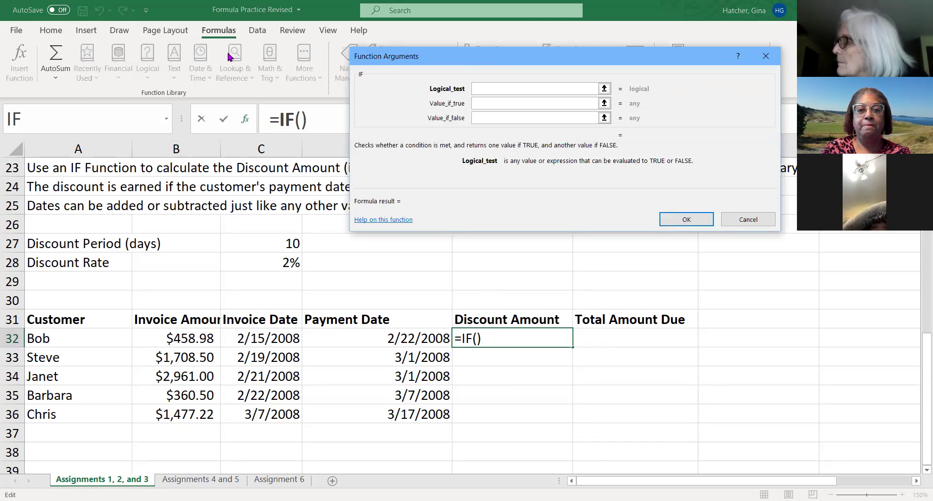
{"action": "left_click_drag", "start_coordinate": [523, 56], "coordinate": [228, 32]}
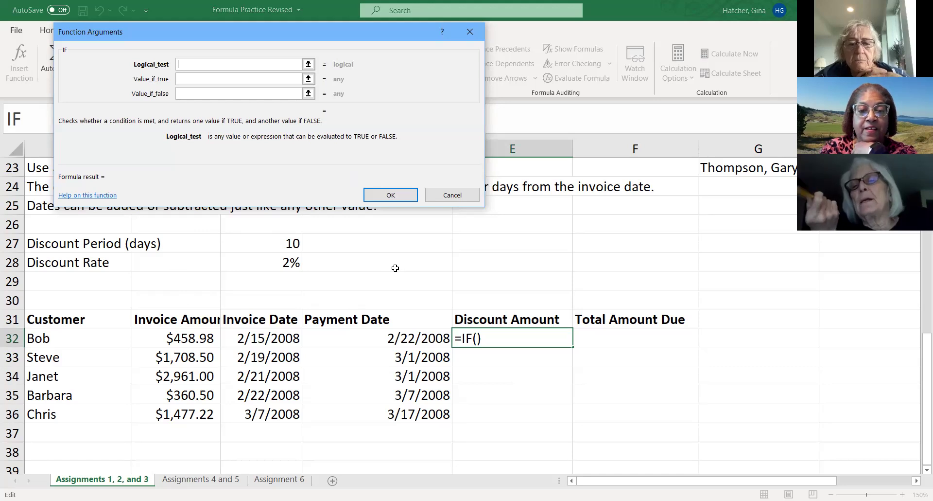
- Set the IF function's logical test to D32-C32<=10, comparing payment date minus invoice date with the discount period
{"action": "left_click", "coordinate": [365, 341]}
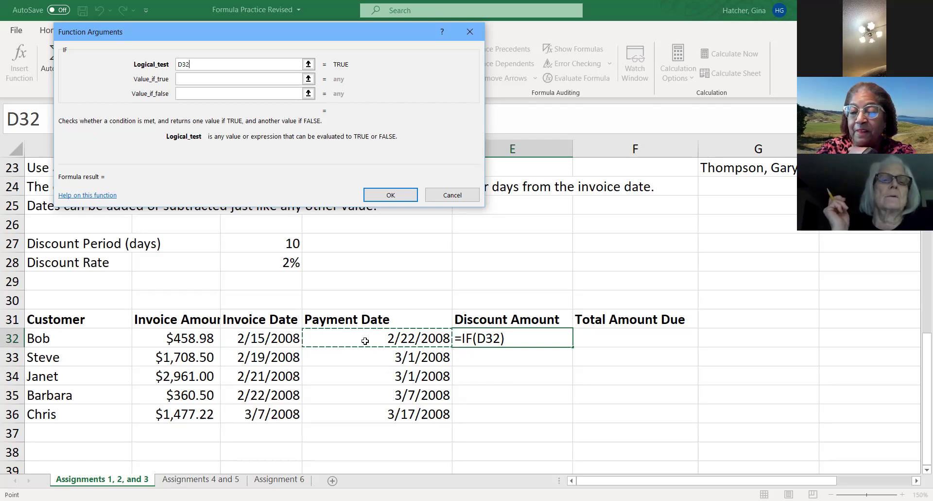
{"action": "type", "text": "-"}
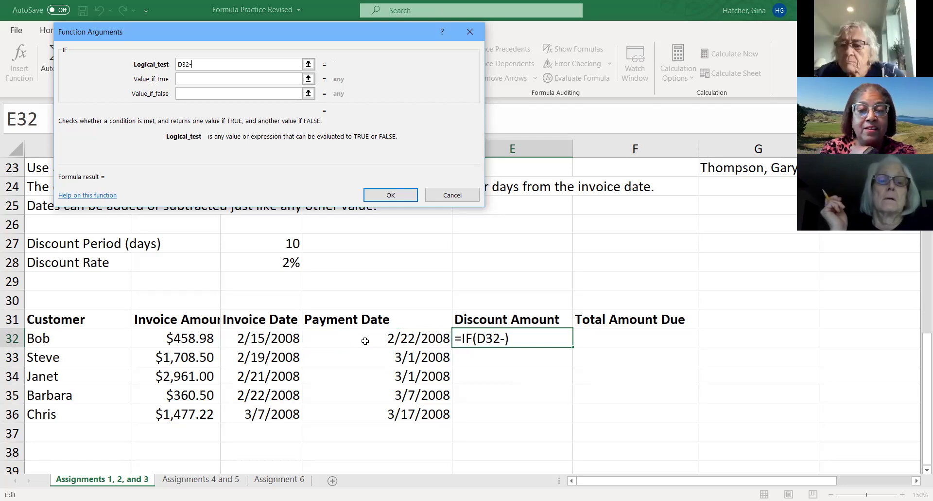
{"action": "left_click", "coordinate": [262, 337]}
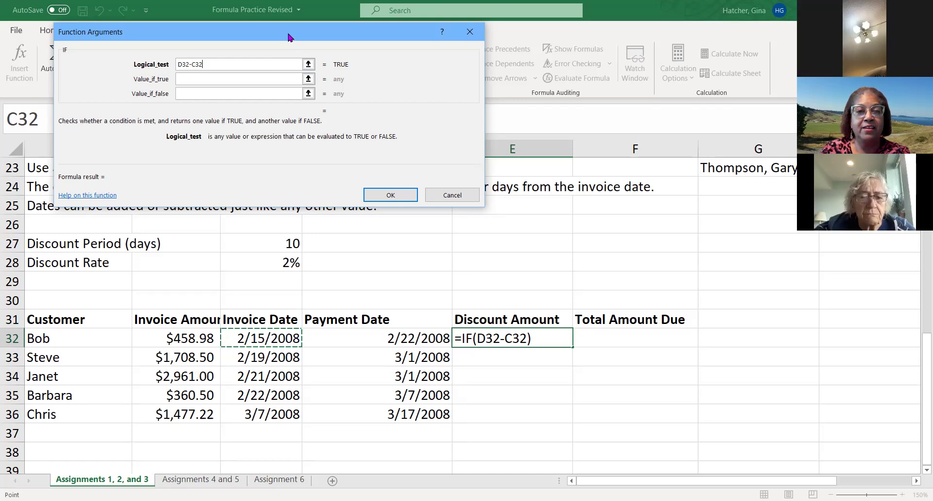
{"action": "left_click_drag", "start_coordinate": [288, 37], "coordinate": [287, 15]}
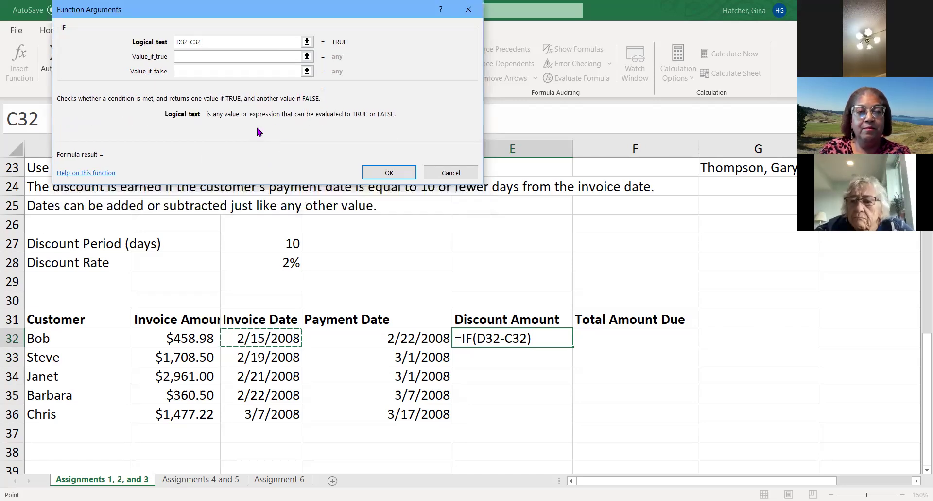
{"action": "left_click_drag", "start_coordinate": [300, 14], "coordinate": [302, 14]}
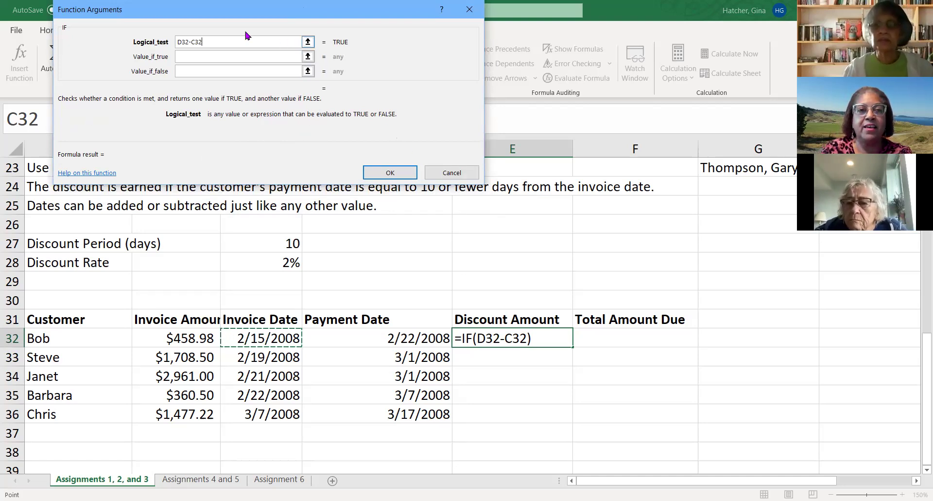
{"action": "left_click", "coordinate": [227, 40]}
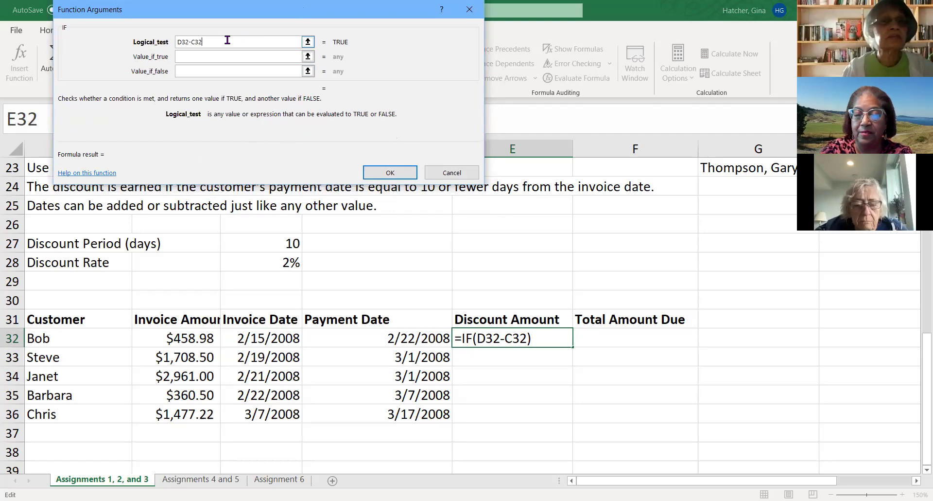
{"action": "type", "text": "<"}
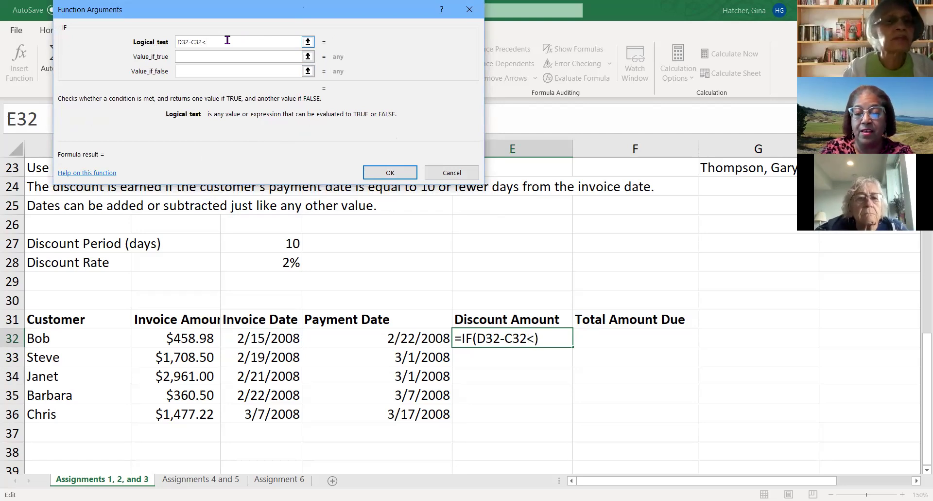
{"action": "type", "text": "10"}
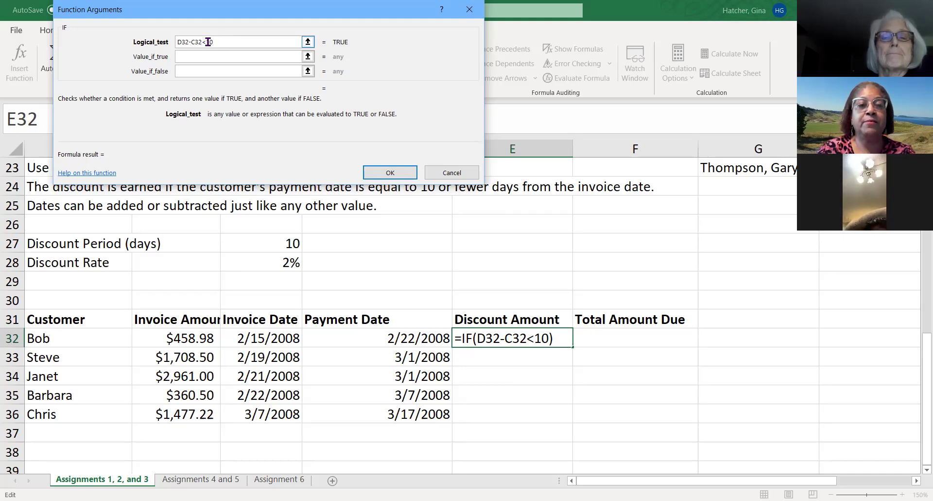
{"action": "type", "text": "="}
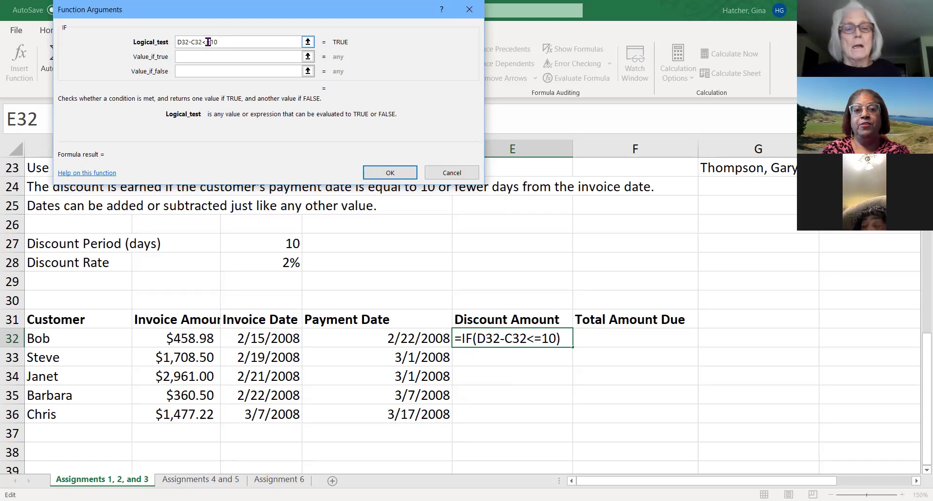
- Begin the value if true with invoice amount B32 followed by a multiplication sign
{"action": "left_click", "coordinate": [186, 56]}
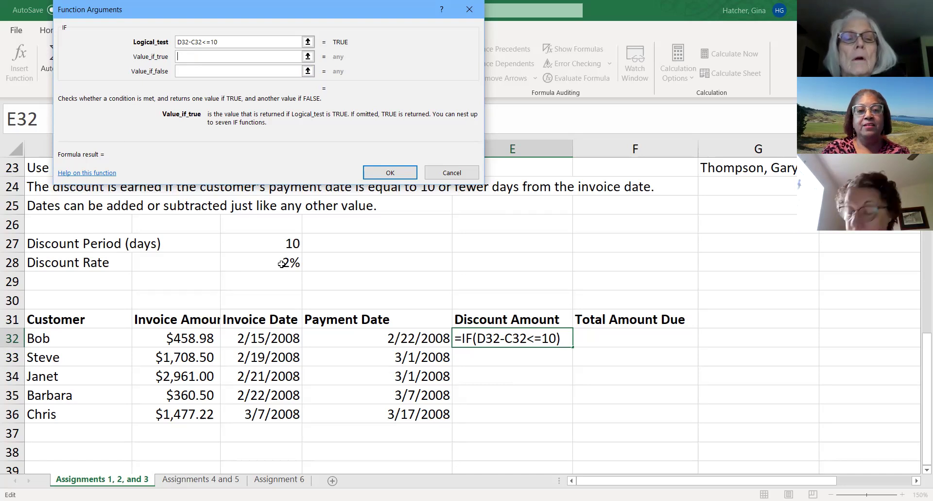
{"action": "left_click", "coordinate": [192, 338]}
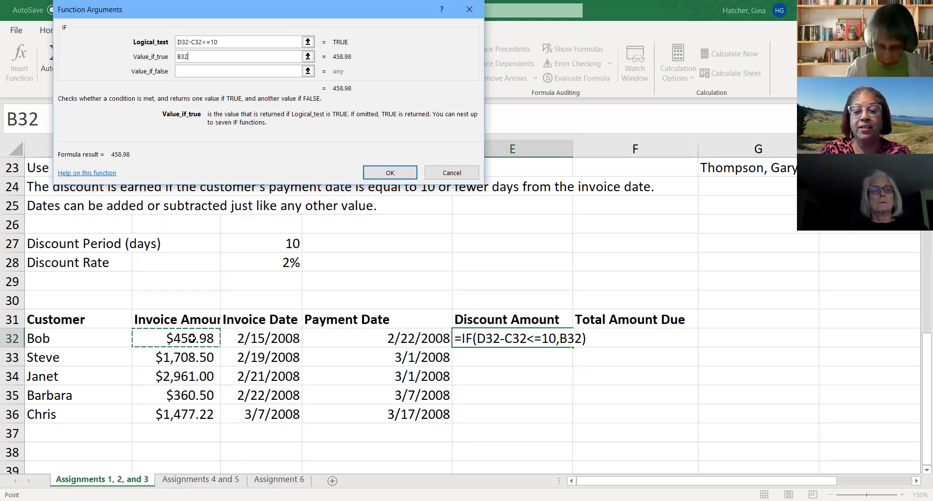
{"action": "type", "text": "*"}
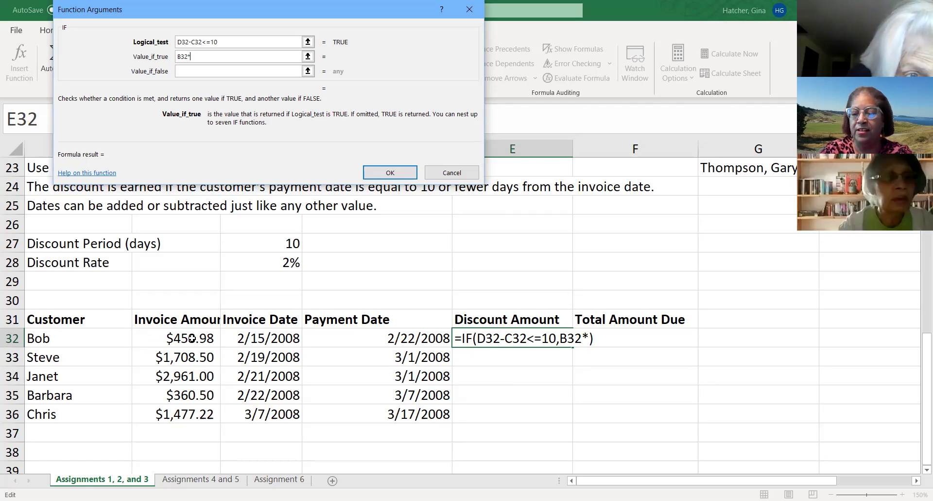
{"action": "type", "text": "200"}
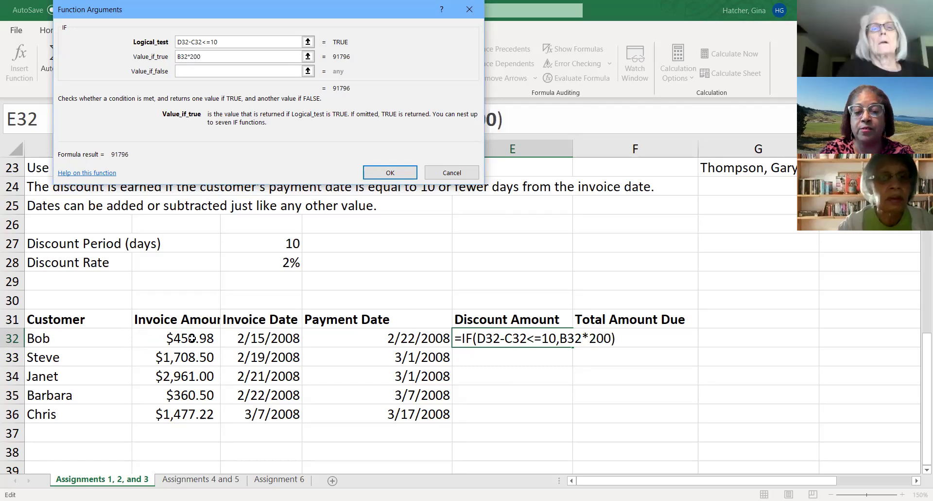
{"action": "key", "text": "BackSpace"}
{"action": "key", "text": "BackSpace"}
{"action": "type", "text": ".02"}
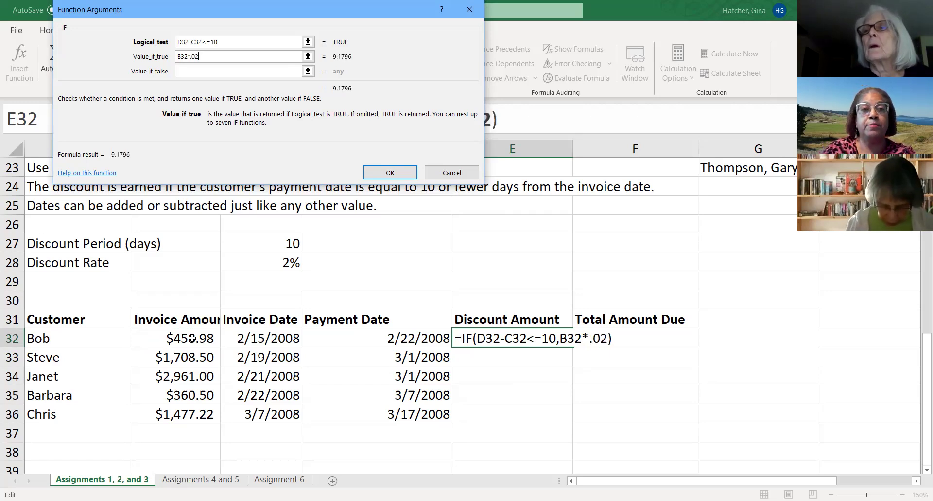
{"action": "key", "text": "BackSpace"}
{"action": "key", "text": "BackSpace"}
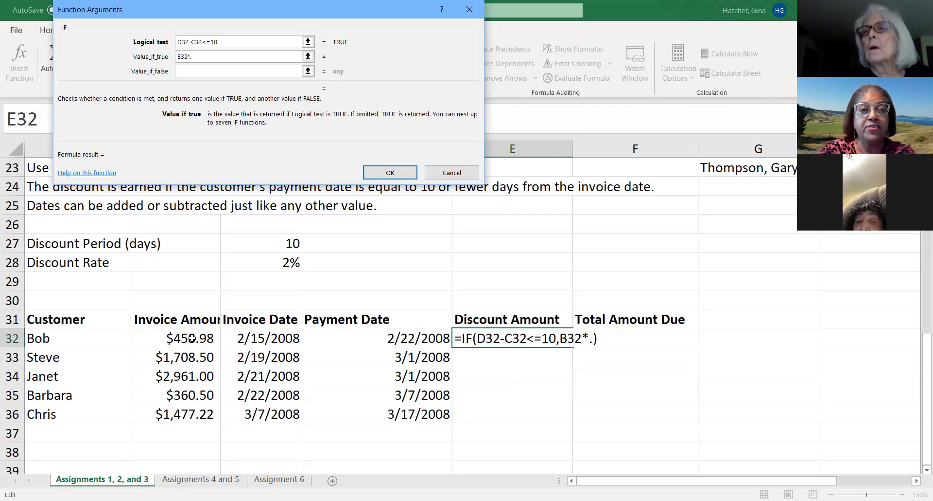
{"action": "key", "text": "BackSpace"}
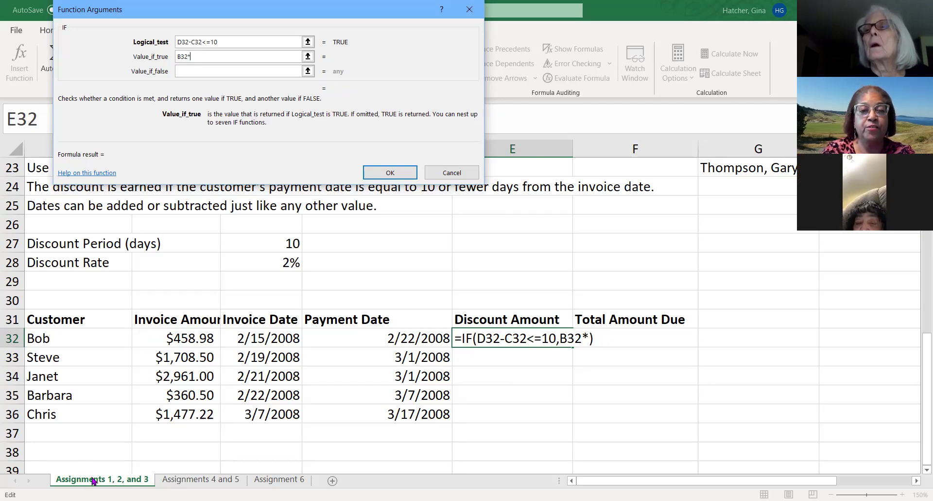
- Complete the value if true with discount rate cell C28 as the multiplier, set the value if false to 0, and apply the function
{"action": "left_click", "coordinate": [289, 263]}
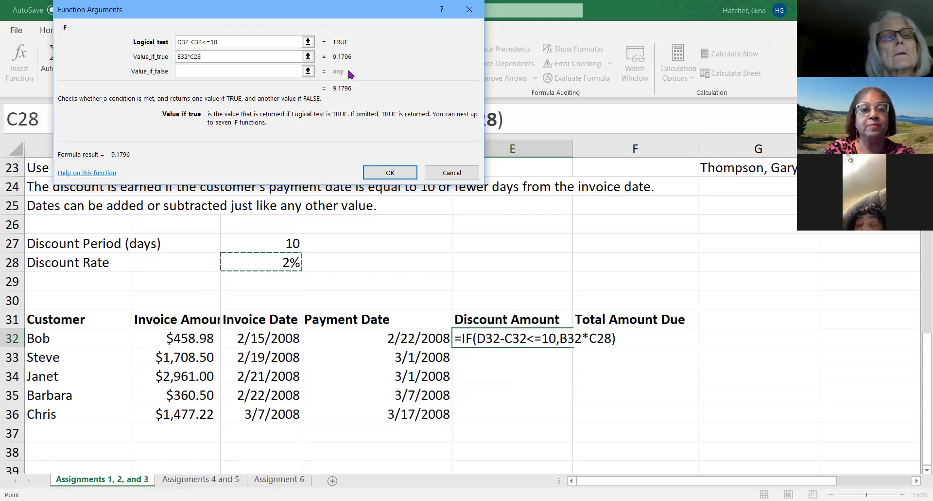
{"action": "left_click", "coordinate": [189, 71]}
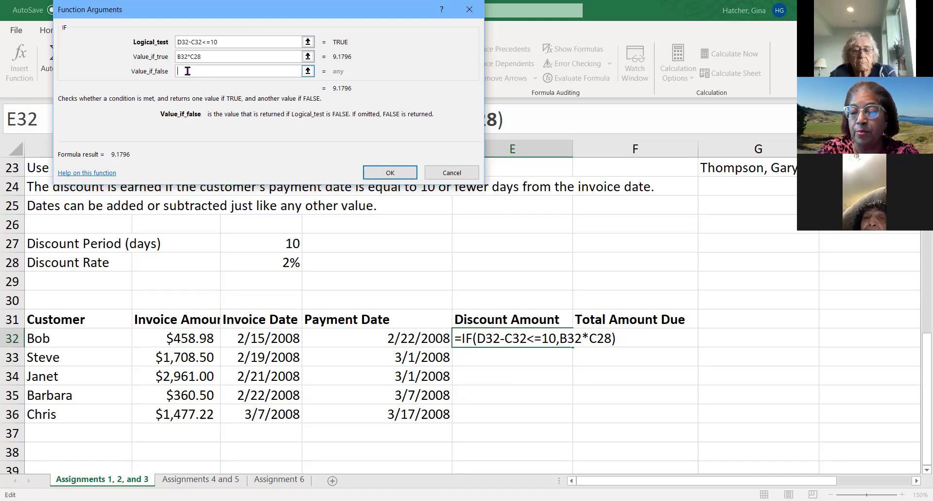
{"action": "type", "text": "0"}
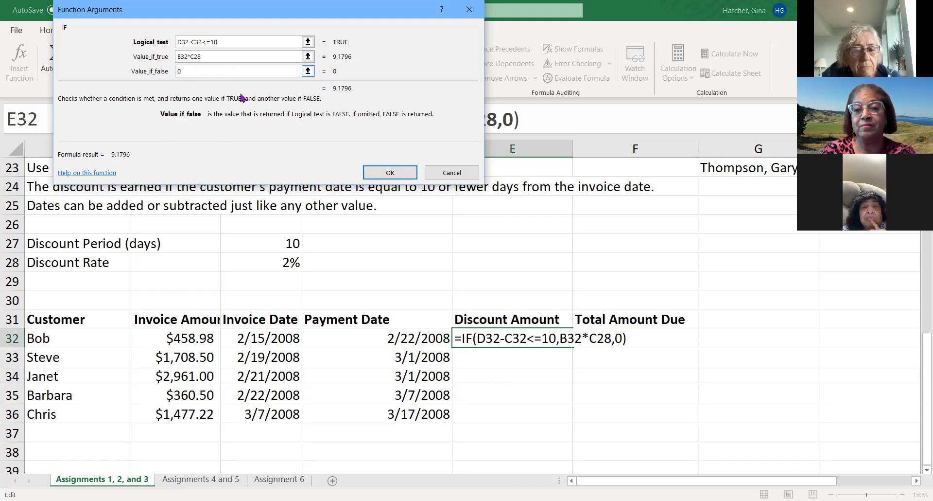
{"action": "left_click", "coordinate": [397, 176]}
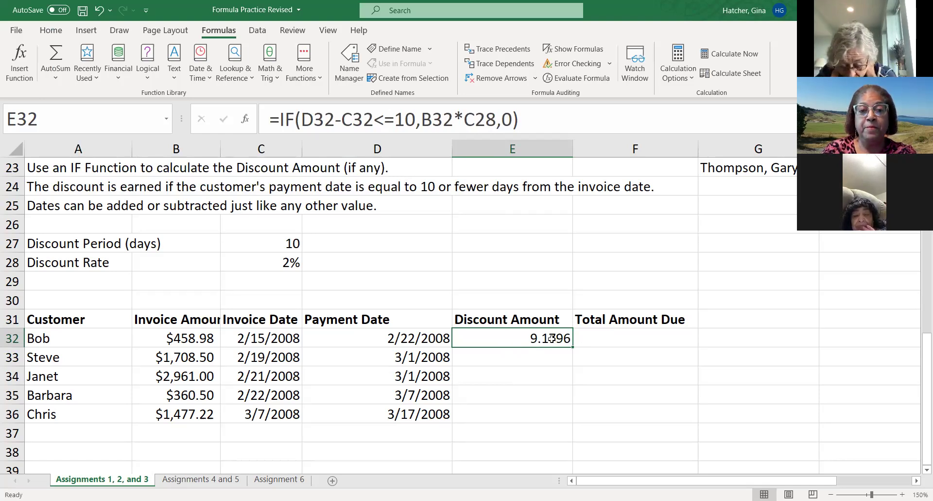
- Make the discount rate reference in E32's value if true absolute, giving B32*$C$28, and apply the function
{"action": "left_click", "coordinate": [250, 122]}
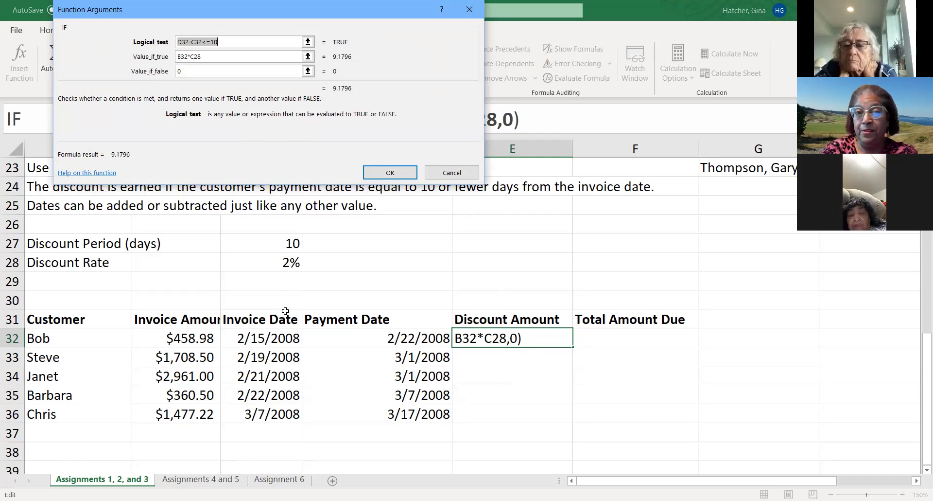
{"action": "left_click", "coordinate": [197, 57]}
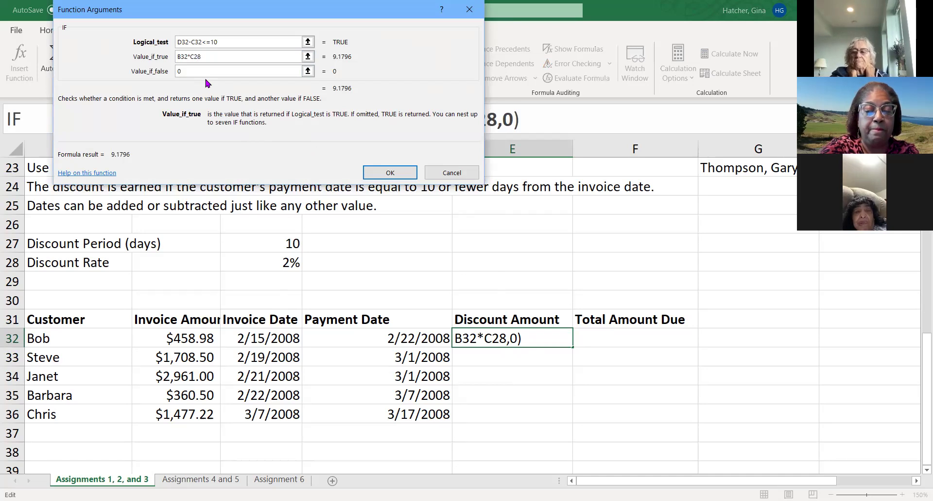
{"action": "key", "text": "F4"}
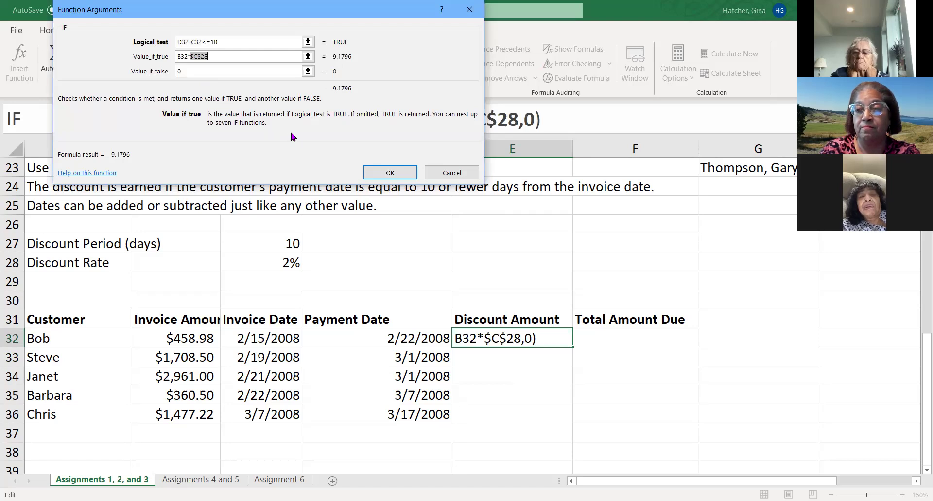
{"action": "left_click", "coordinate": [389, 173]}
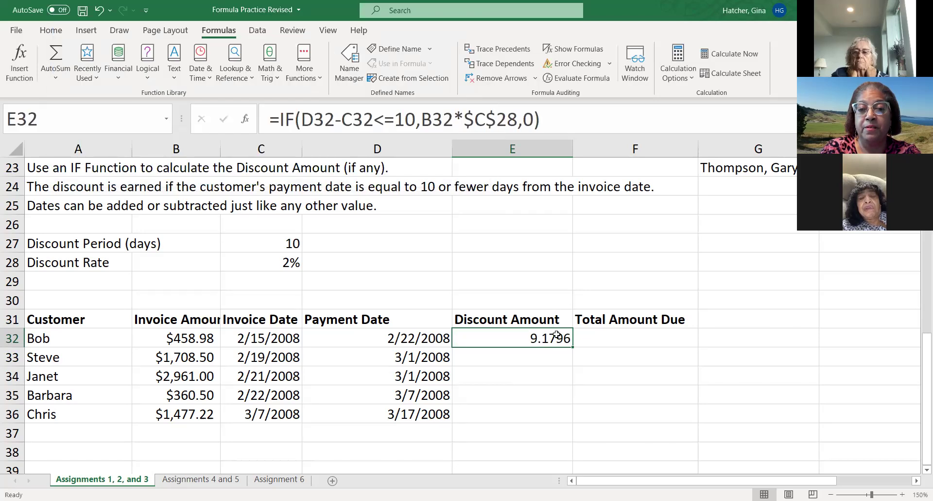
- Copy E32's discount formula down through E36 and format the Discount Amount cells in the Accounting number format
{"action": "left_click_drag", "start_coordinate": [574, 349], "coordinate": [610, 417]}
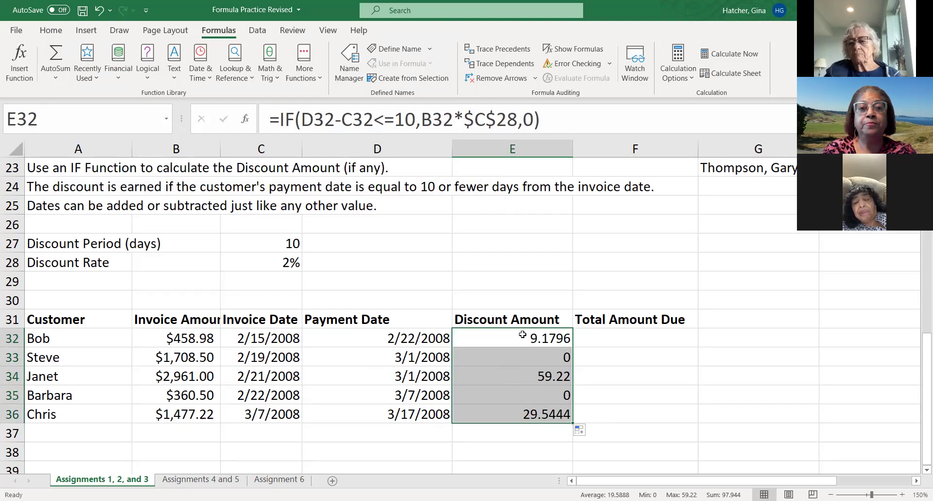
{"action": "left_click", "coordinate": [51, 30]}
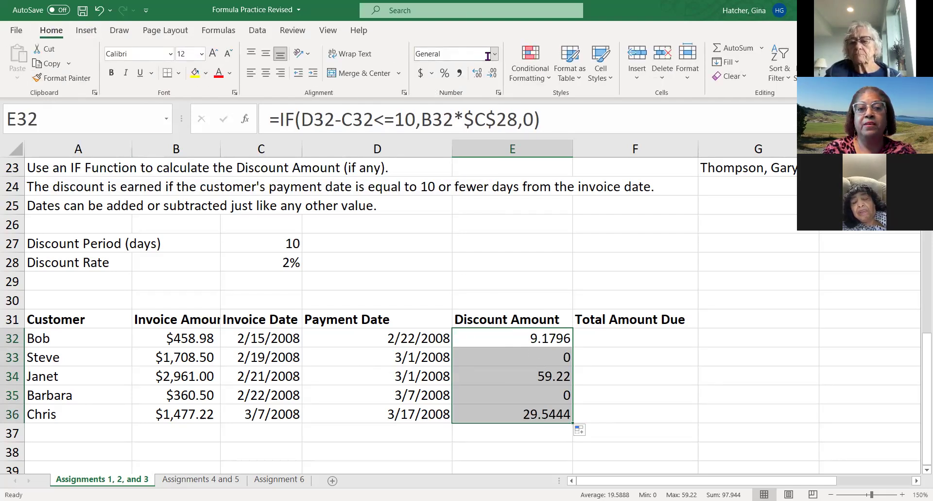
{"action": "left_click", "coordinate": [421, 74]}
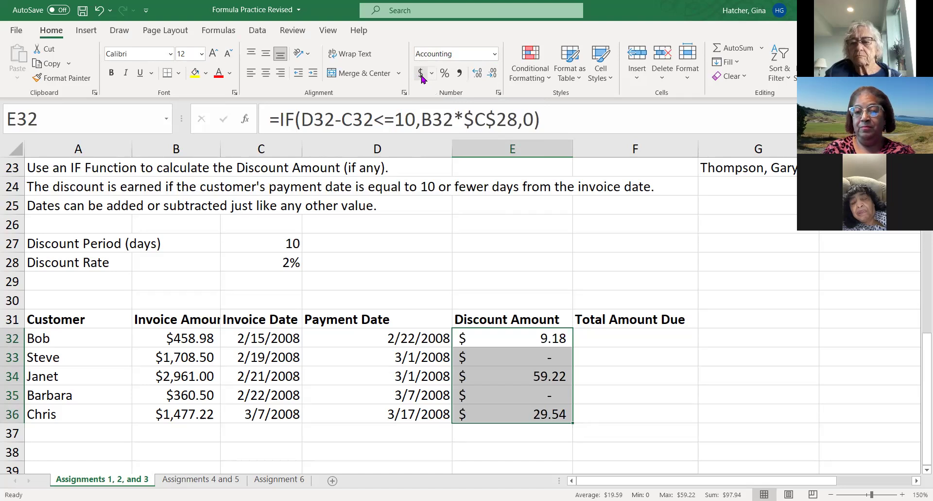
{"action": "left_click", "coordinate": [676, 240]}
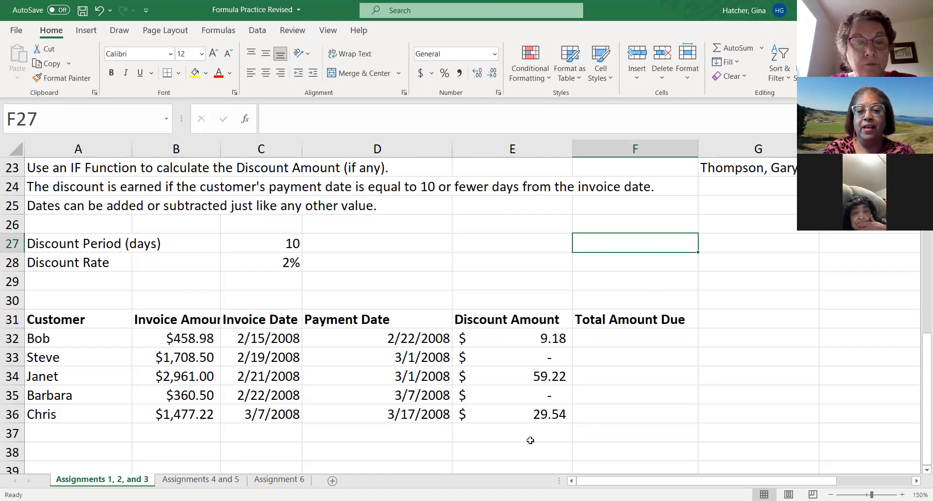
- Enter =B32-E32 in Total Amount Due cell F32 and copy the formula down through F36
{"action": "left_click", "coordinate": [624, 337]}
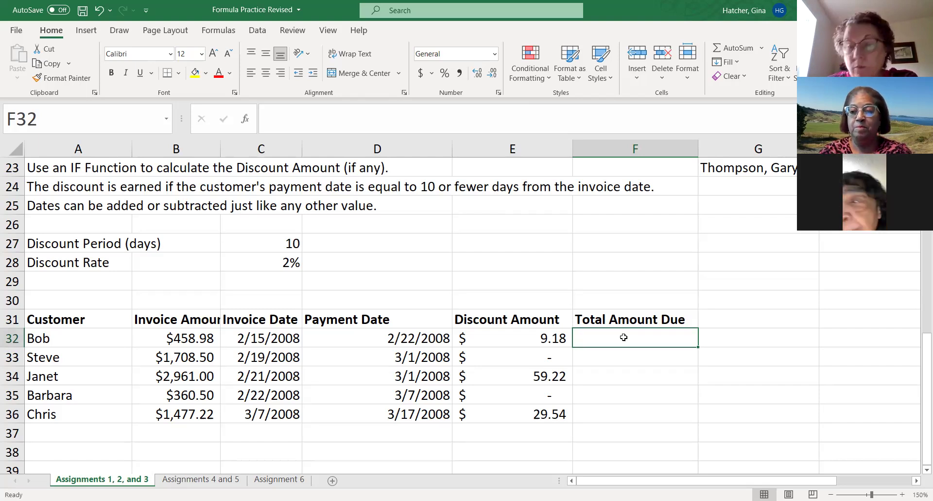
{"action": "type", "text": "="}
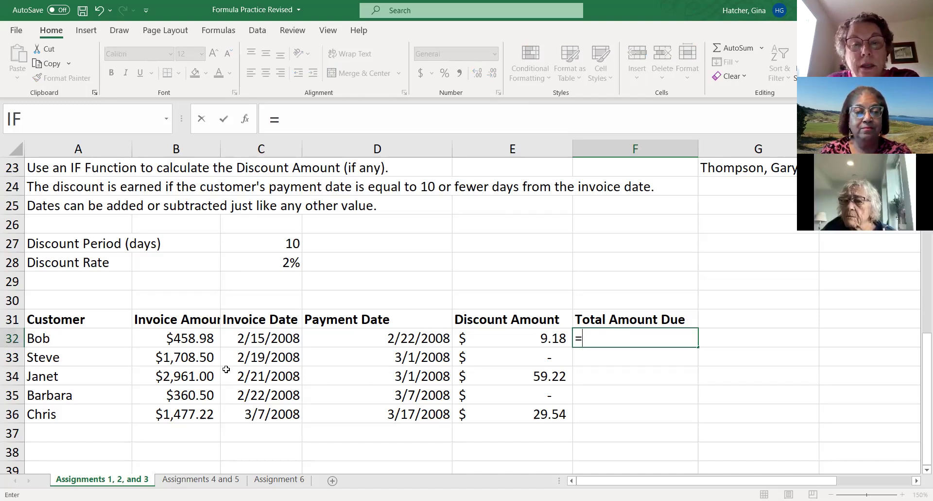
{"action": "left_click", "coordinate": [197, 339]}
{"action": "type", "text": "-"}
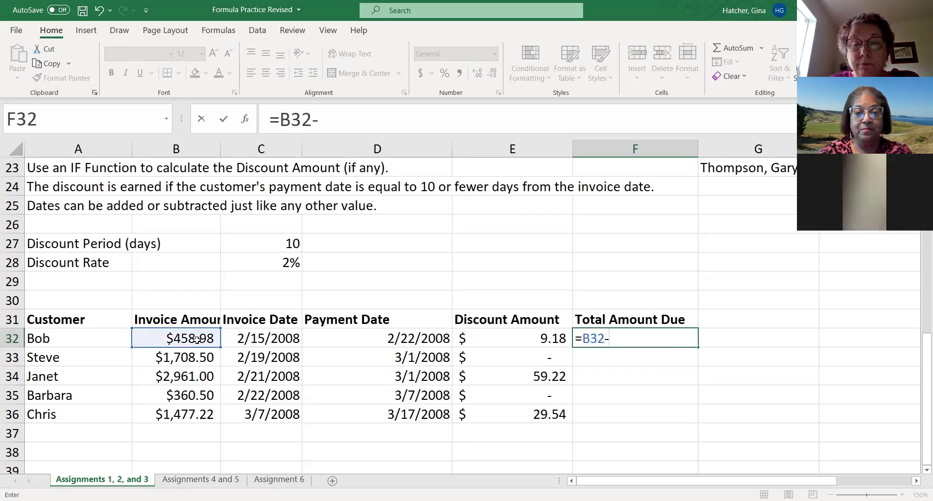
{"action": "left_click", "coordinate": [506, 339]}
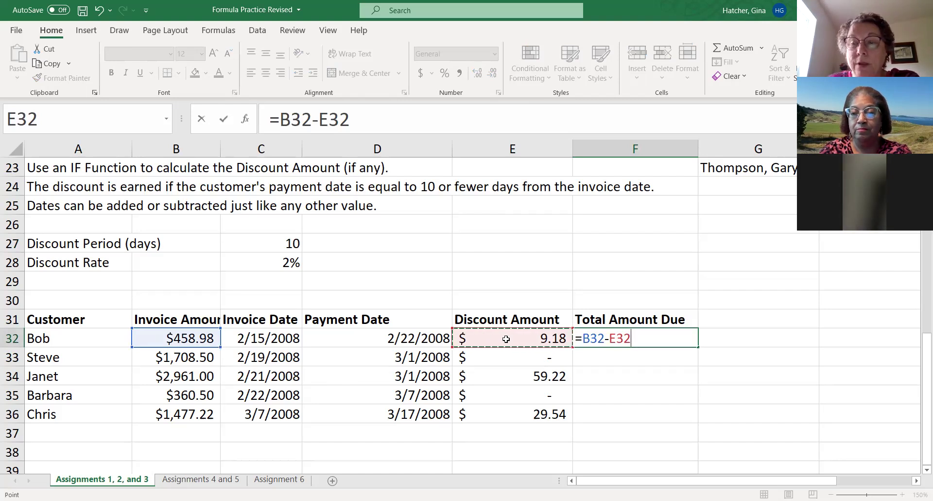
{"action": "key", "text": "Return"}
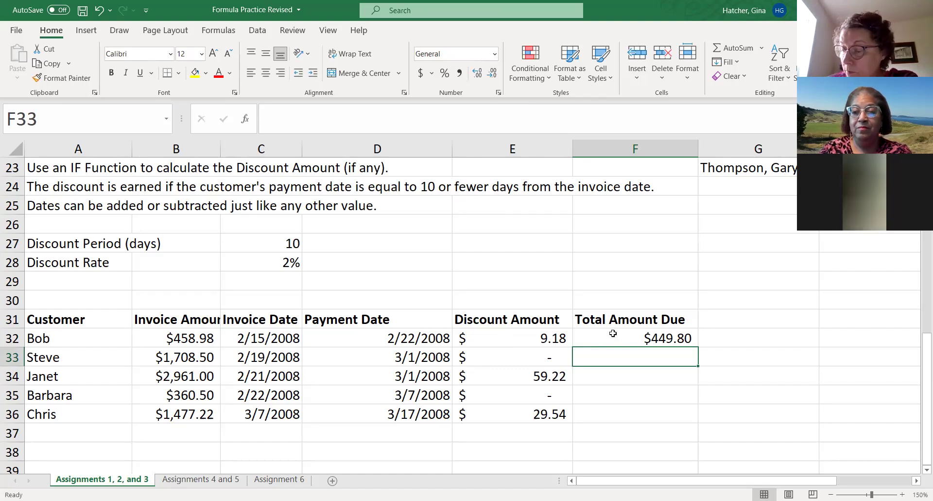
{"action": "left_click", "coordinate": [639, 339]}
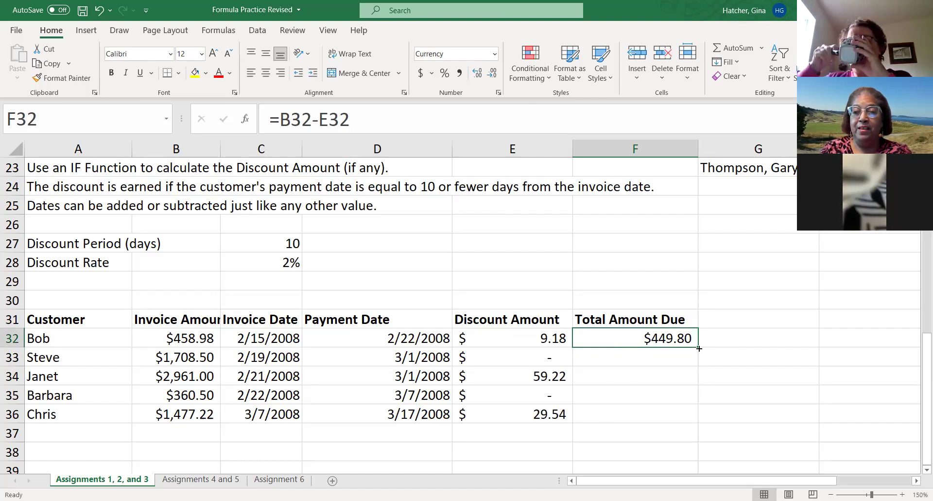
{"action": "left_click_drag", "start_coordinate": [698, 347], "coordinate": [702, 417]}
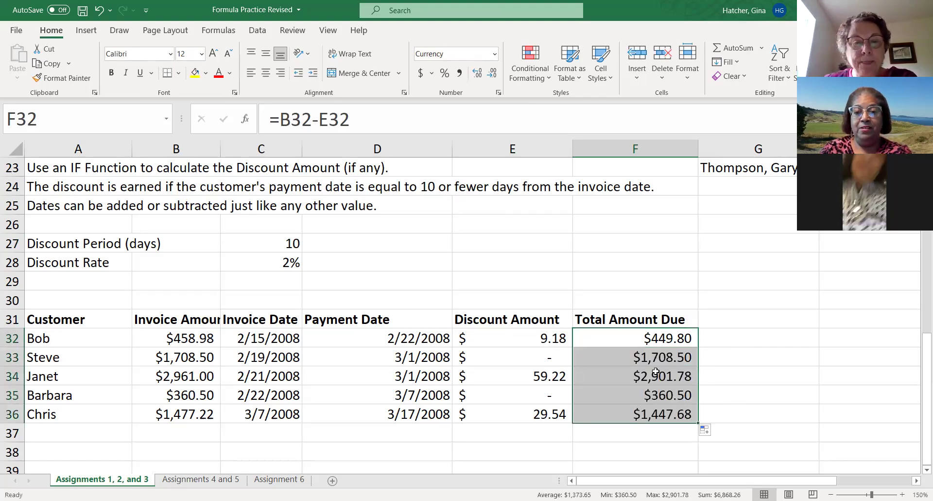
- Check the copied Total Amount Due formulas and compare the totals in rows 33 and 35 with their invoice amounts
{"action": "left_click", "coordinate": [606, 356]}
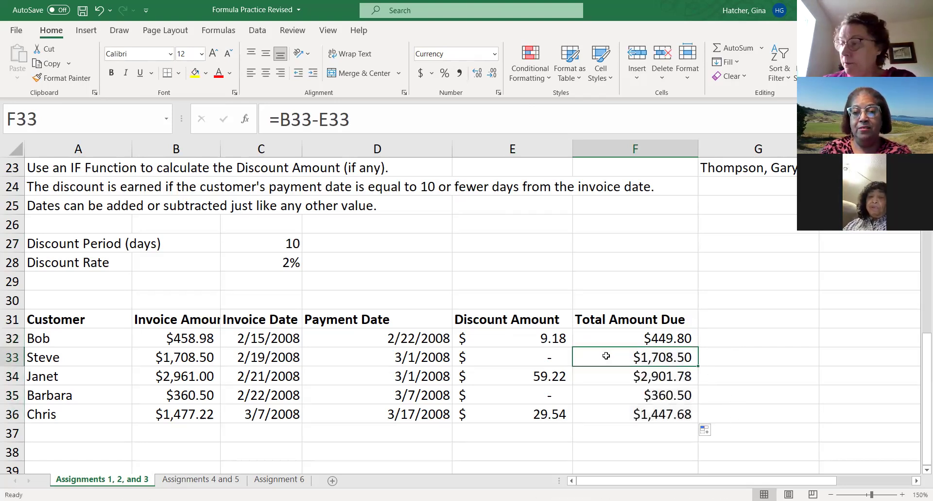
{"action": "left_click", "coordinate": [187, 359]}
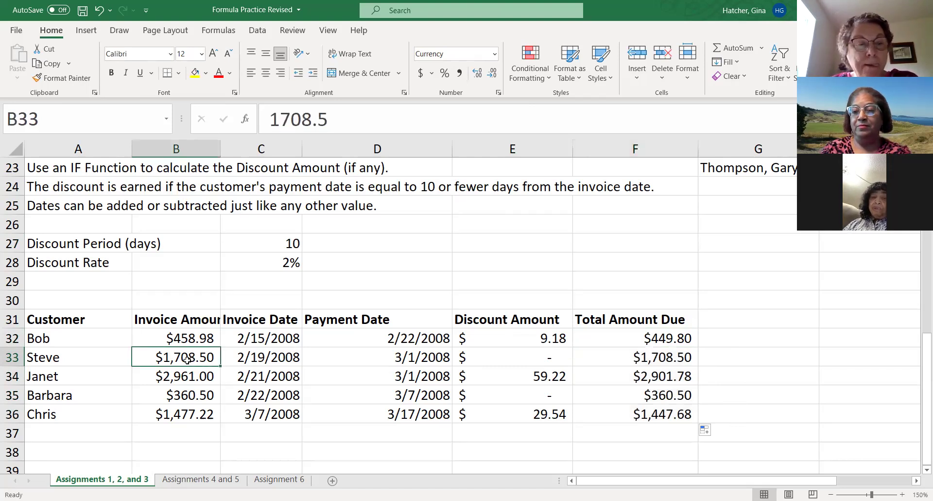
{"action": "left_click", "coordinate": [632, 399]}
{"action": "left_click", "coordinate": [166, 398]}
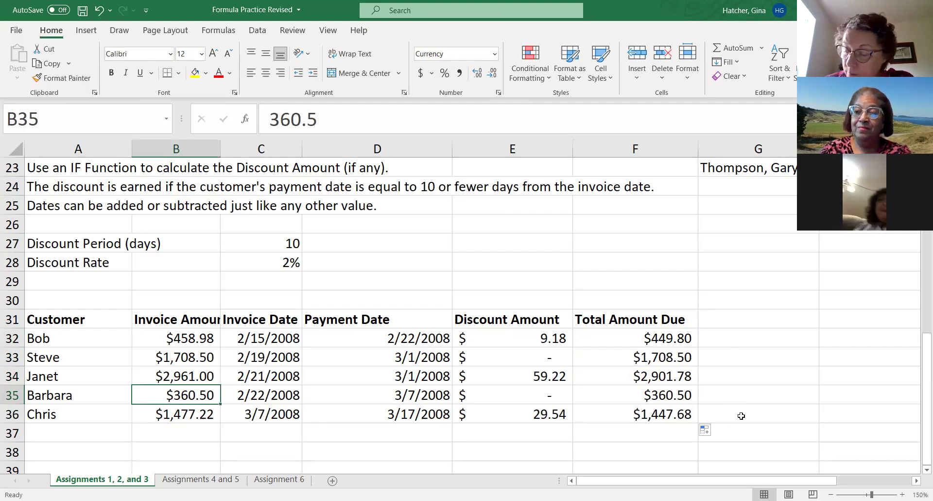
{"action": "scroll", "coordinate": [742, 416], "scroll_direction": "up", "scroll_amount": 2}
{"action": "scroll", "coordinate": [741, 413], "scroll_direction": "down", "scroll_amount": 2}
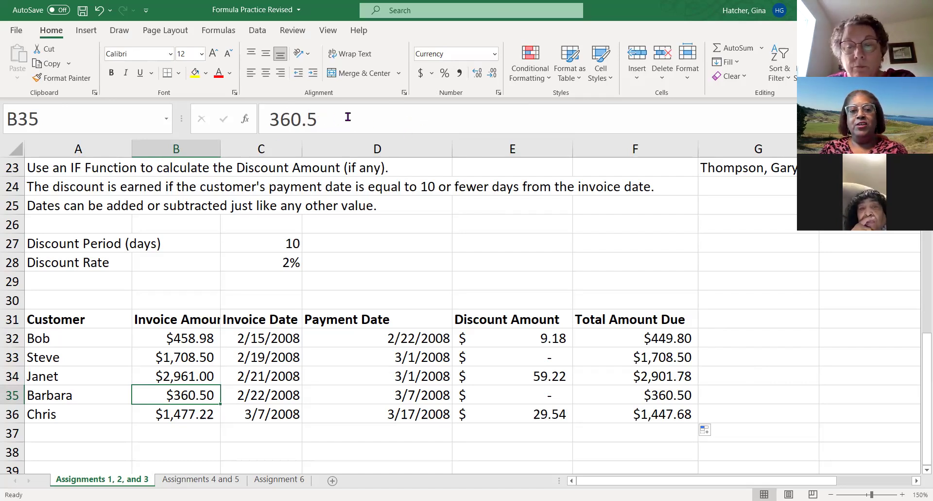
{"action": "left_click", "coordinate": [664, 362]}
{"action": "left_click", "coordinate": [658, 378]}
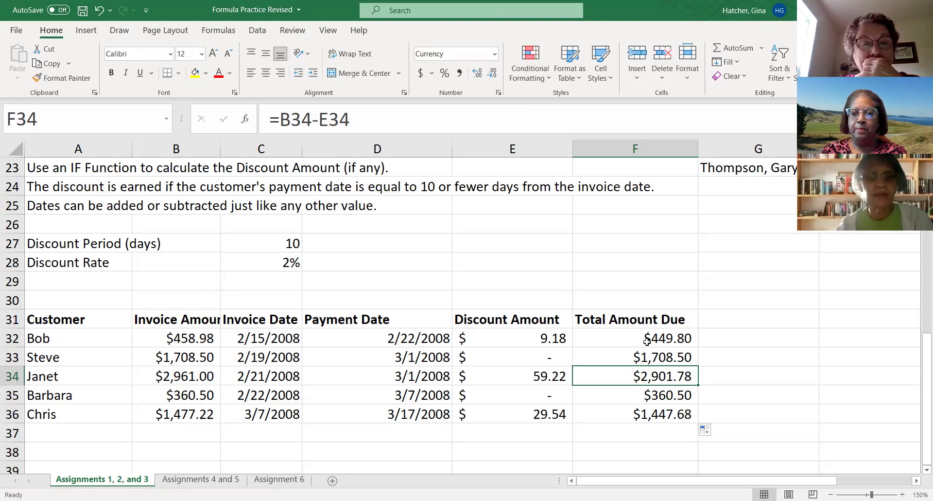
- Review the IF function arguments of Discount Amount cell E32 and close them without keeping any change
{"action": "left_click", "coordinate": [510, 334]}
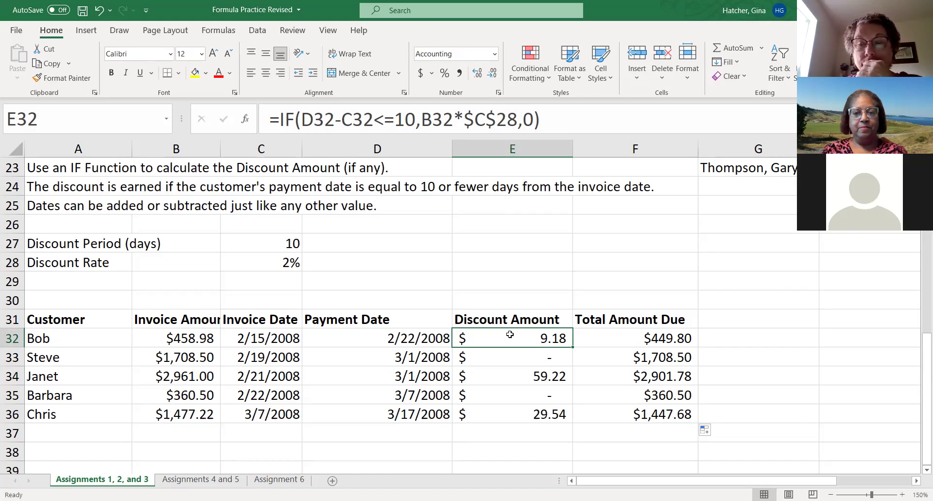
{"action": "left_click", "coordinate": [244, 119]}
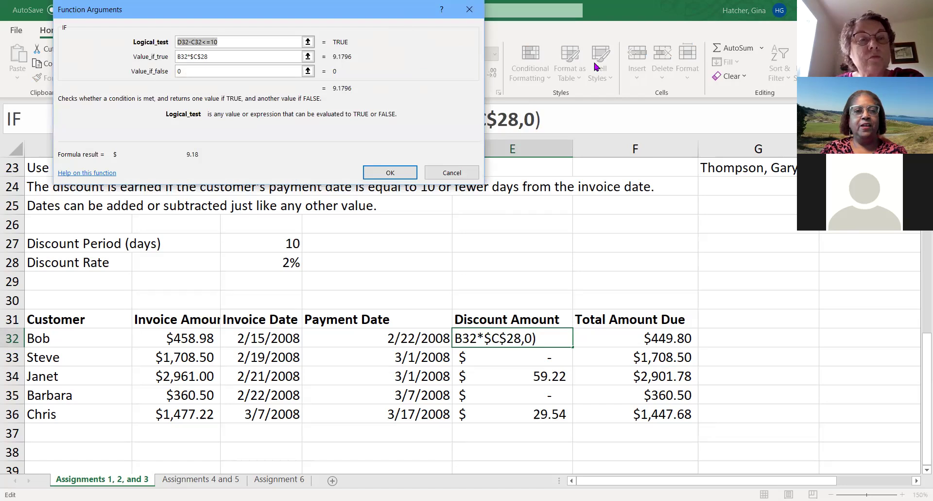
{"action": "left_click_drag", "start_coordinate": [263, 10], "coordinate": [251, 33]}
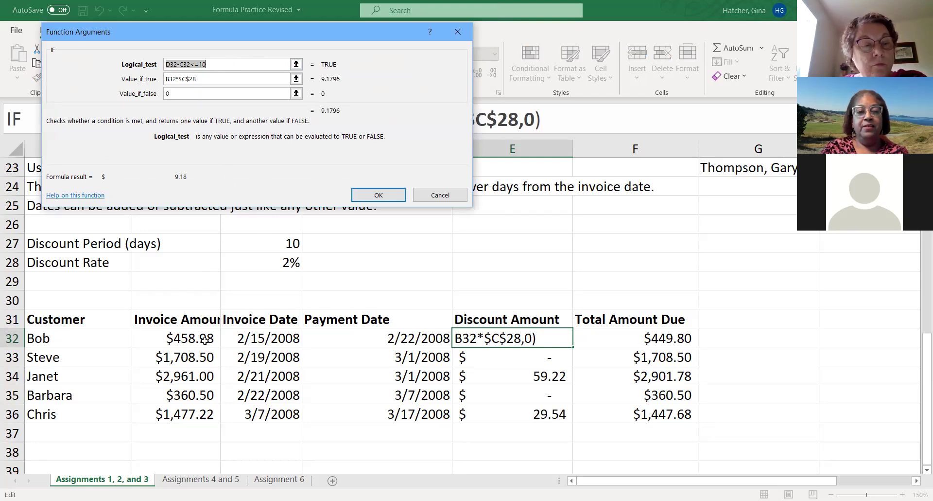
{"action": "left_click", "coordinate": [256, 341]}
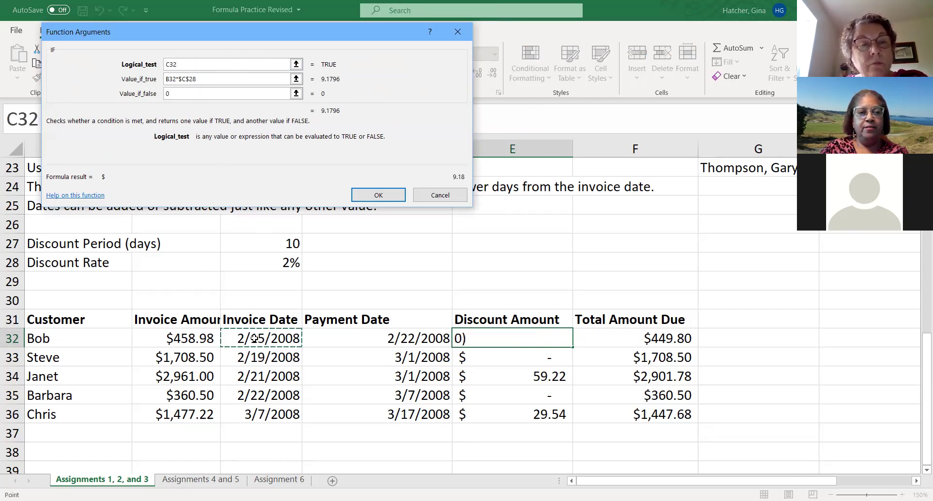
{"action": "key", "text": "Escape"}
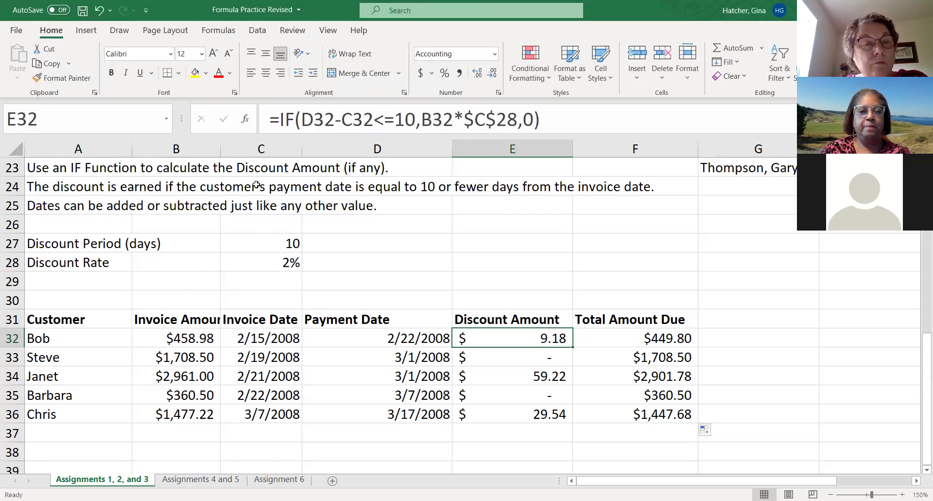
{"action": "left_click", "coordinate": [245, 120]}
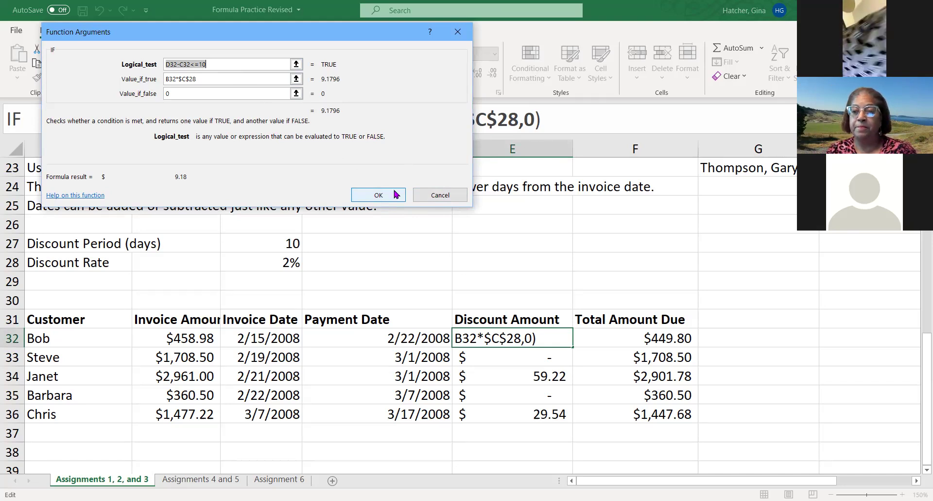
{"action": "left_click", "coordinate": [459, 33]}
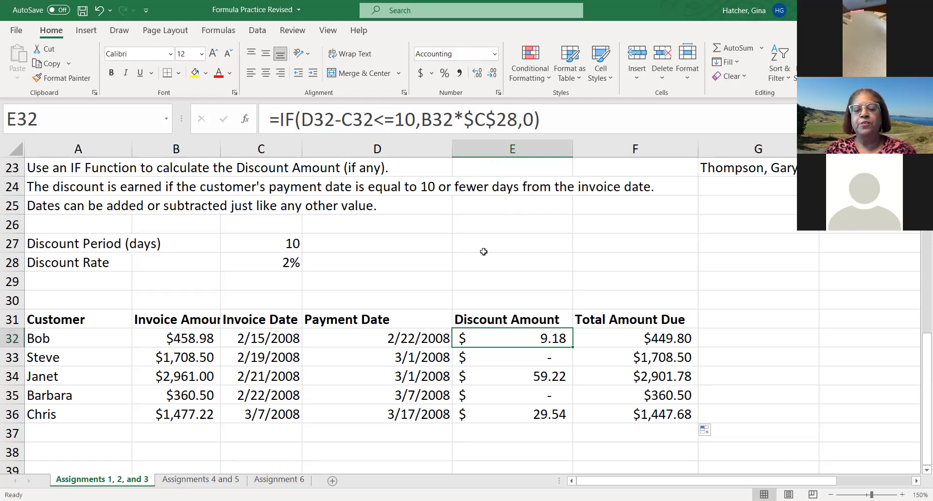
- Look back at Assignment 1's rainfall results and reexamine how E32's logical test, value if true and value if false are built
{"action": "scroll", "coordinate": [484, 251], "scroll_direction": "up", "scroll_amount": 7}
{"action": "scroll", "coordinate": [484, 252], "scroll_direction": "down", "scroll_amount": 1}
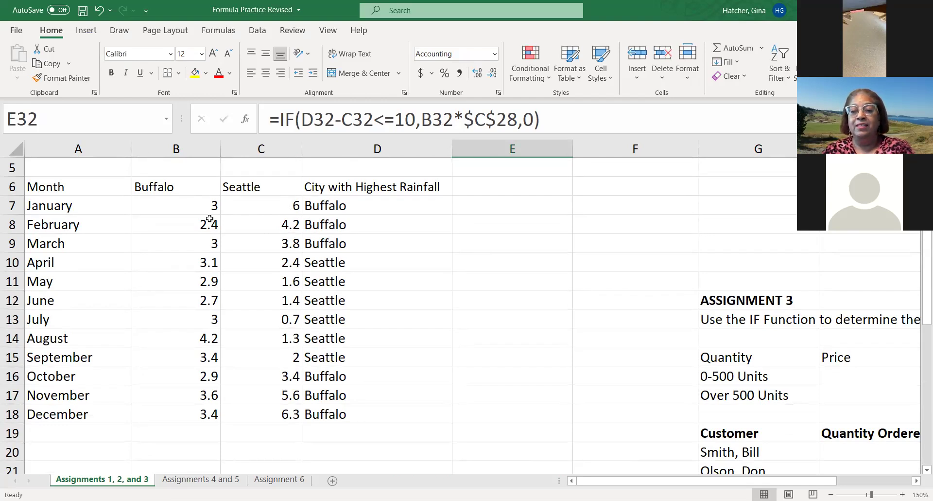
{"action": "scroll", "coordinate": [209, 219], "scroll_direction": "down", "scroll_amount": 6}
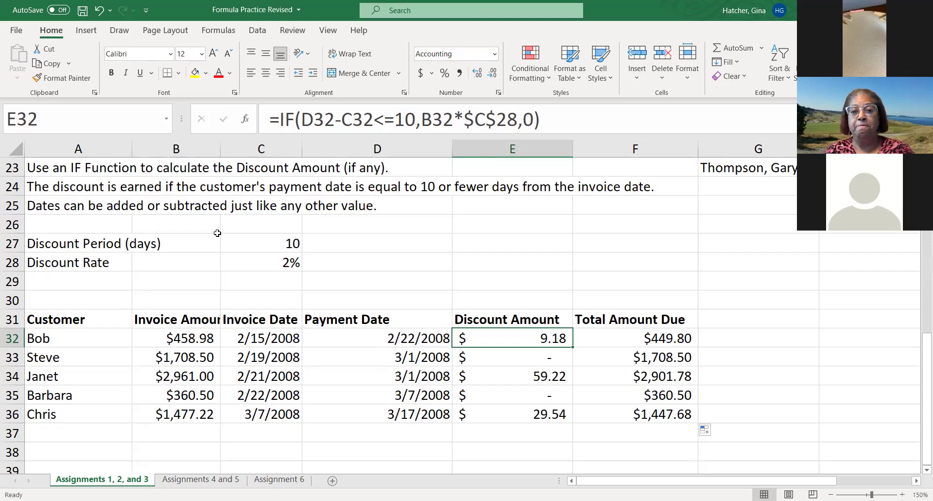
{"action": "left_click", "coordinate": [246, 119]}
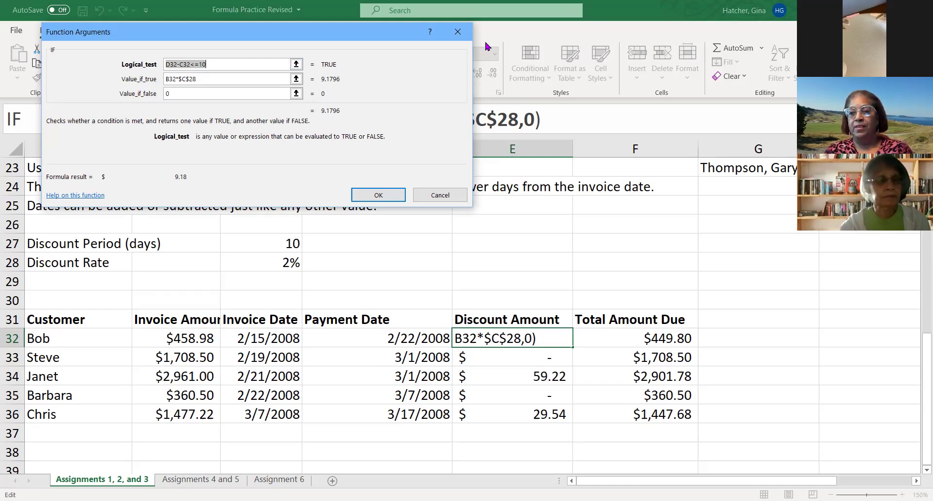
{"action": "left_click", "coordinate": [505, 114]}
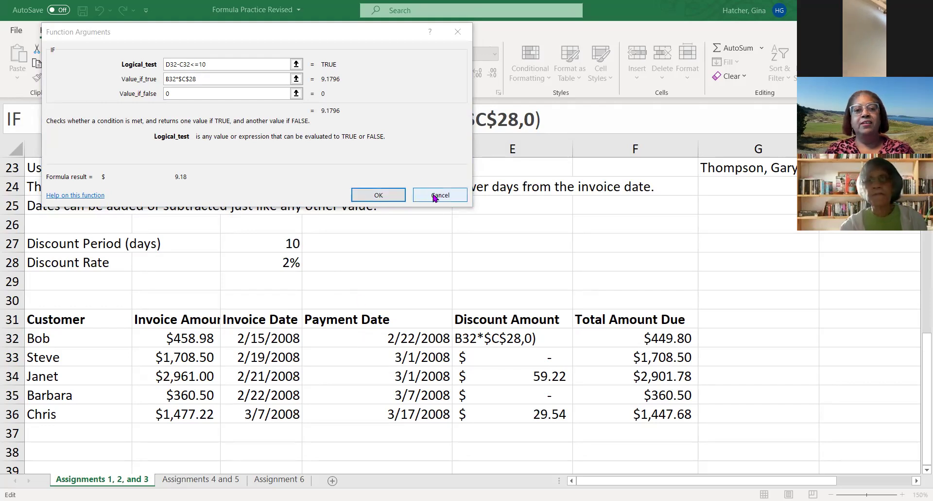
{"action": "left_click", "coordinate": [225, 62]}
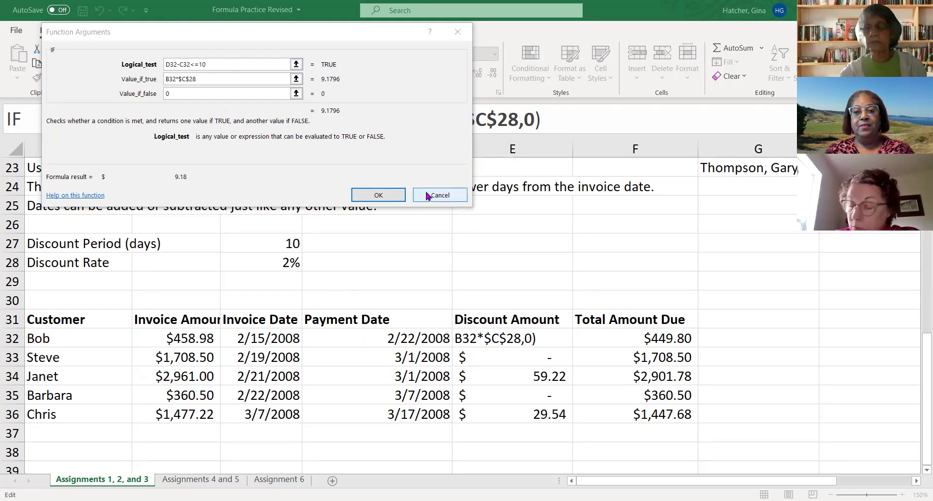
{"action": "key", "text": "Return"}
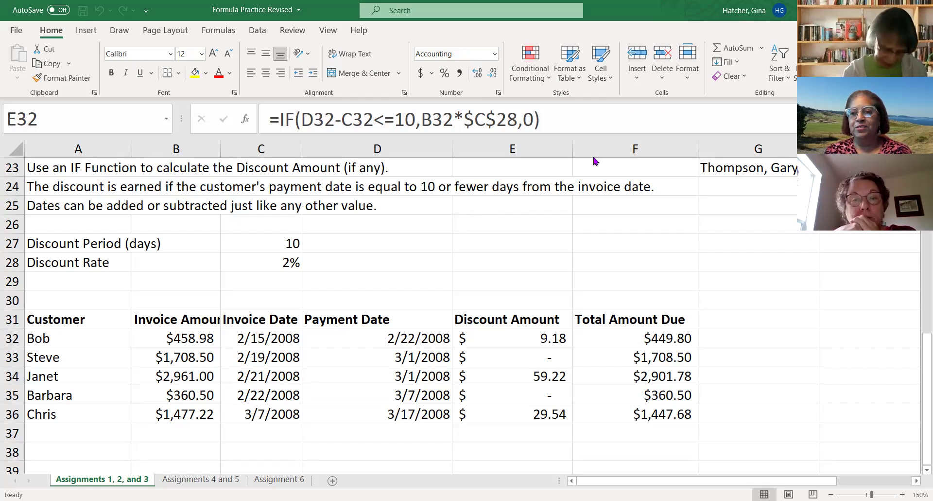
- Move from Assignment 2 to Assignment 3 and examine its instructions, unit price tiers and each customer's quantity ordered
{"action": "scroll", "coordinate": [694, 203], "scroll_direction": "up", "scroll_amount": 7}
{"action": "scroll", "coordinate": [694, 203], "scroll_direction": "up", "scroll_amount": 1}
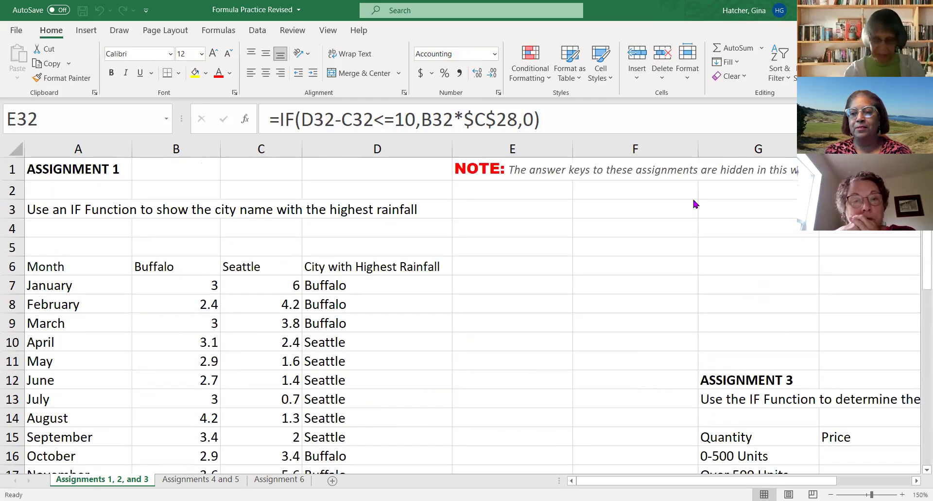
{"action": "scroll", "coordinate": [695, 204], "scroll_direction": "down", "scroll_amount": 3}
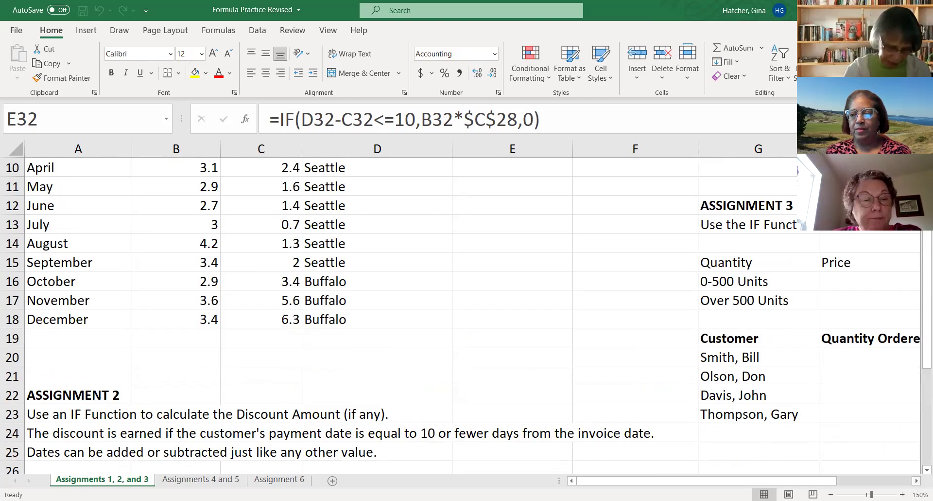
{"action": "left_click", "coordinate": [916, 480]}
{"action": "left_click", "coordinate": [916, 480]}
{"action": "left_click", "coordinate": [916, 480]}
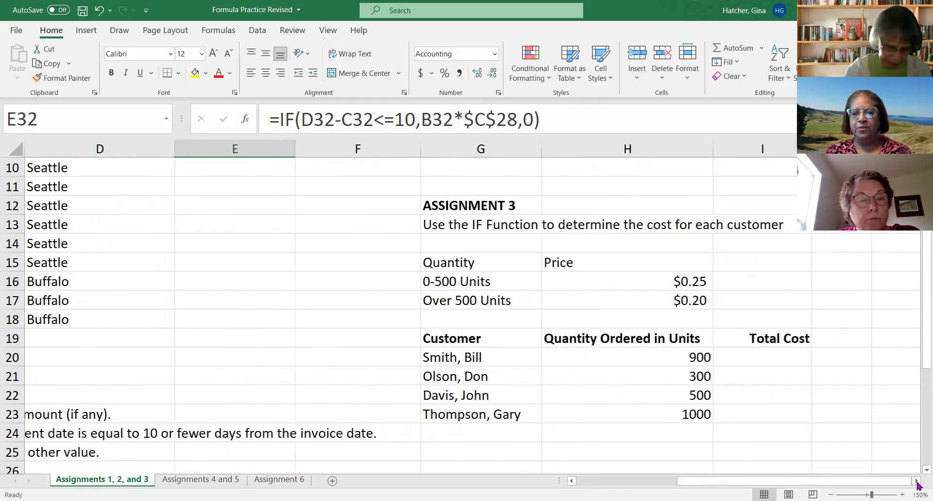
{"action": "left_click", "coordinate": [917, 481]}
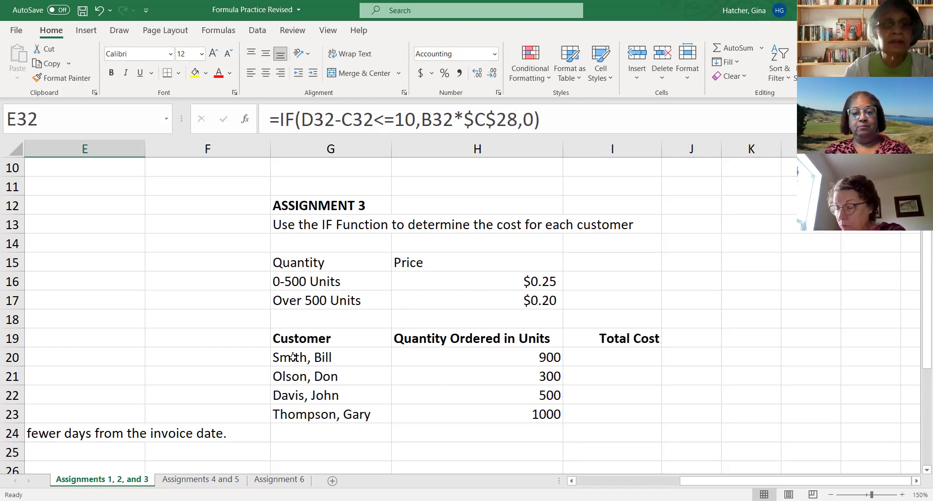
{"action": "left_click", "coordinate": [520, 358]}
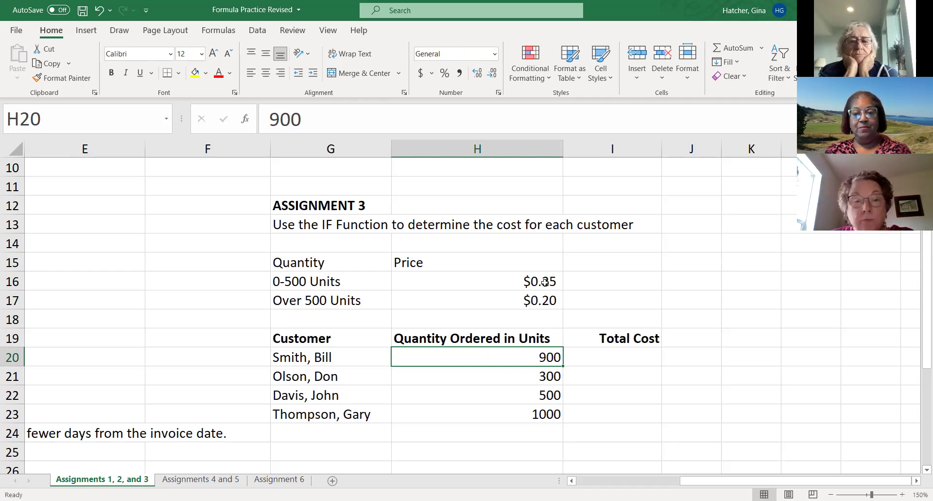
- Start an IF function in Total Cost cell I20 with its arguments dialog open and set the logical test to H20<=500
{"action": "left_click", "coordinate": [625, 358]}
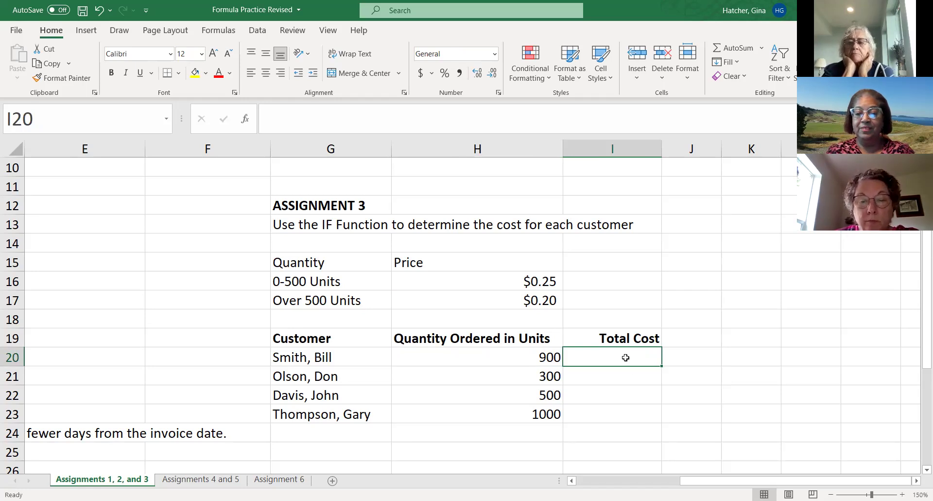
{"action": "type", "text": "="}
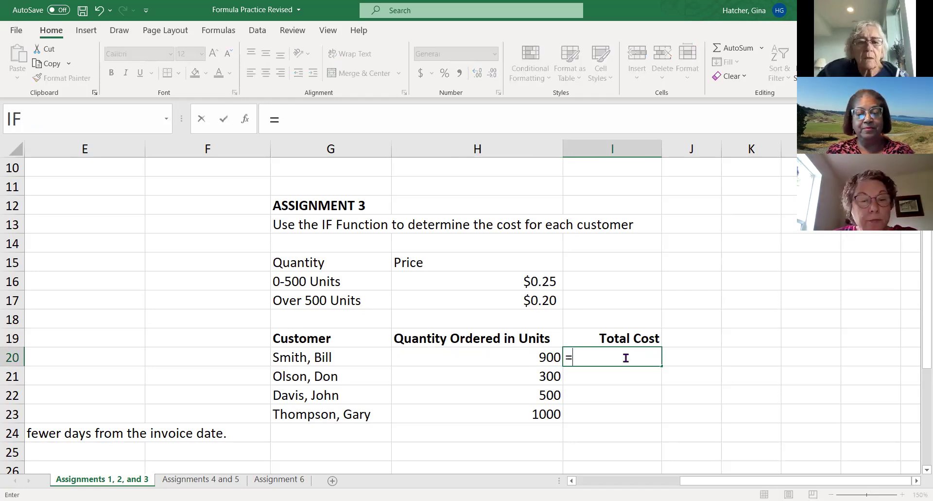
{"action": "type", "text": "if"}
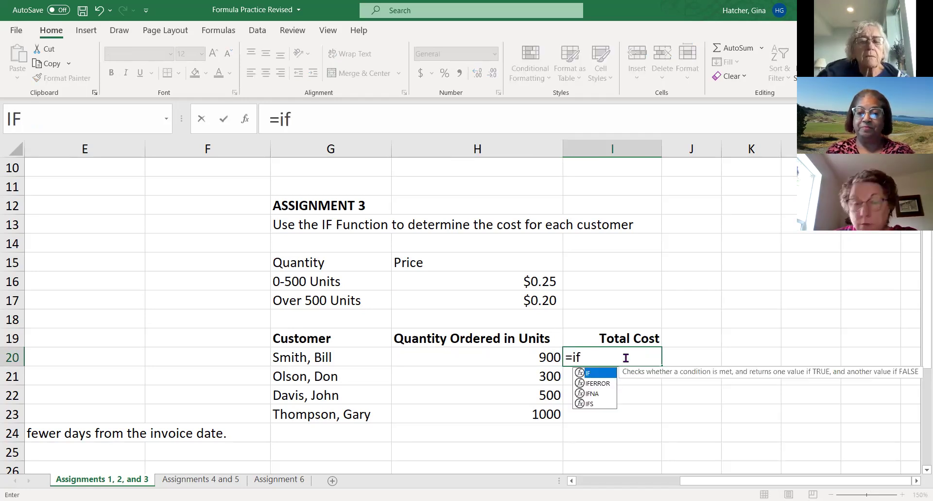
{"action": "double_click", "coordinate": [607, 374]}
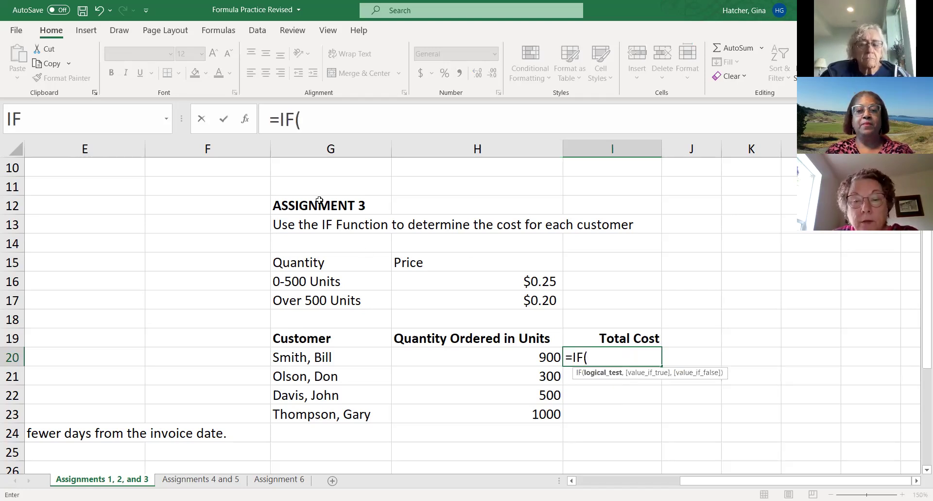
{"action": "left_click", "coordinate": [246, 121]}
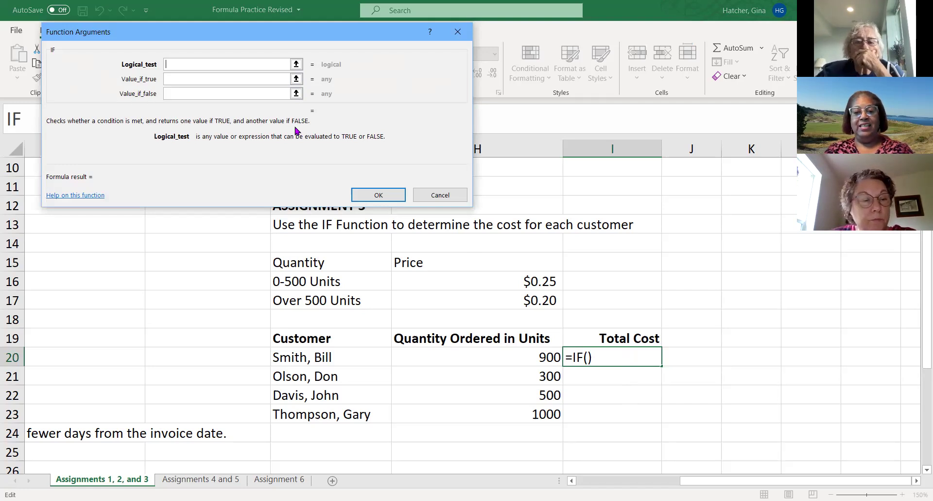
{"action": "left_click", "coordinate": [495, 361]}
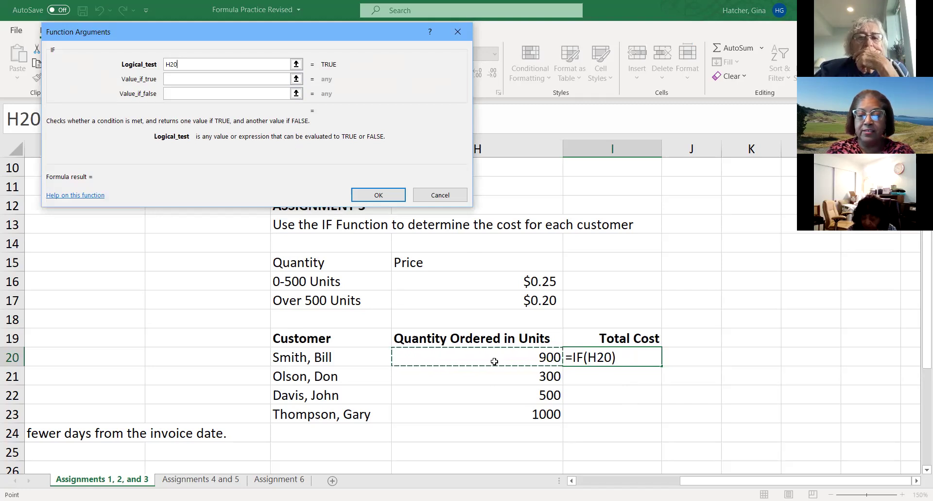
{"action": "type", "text": "<"}
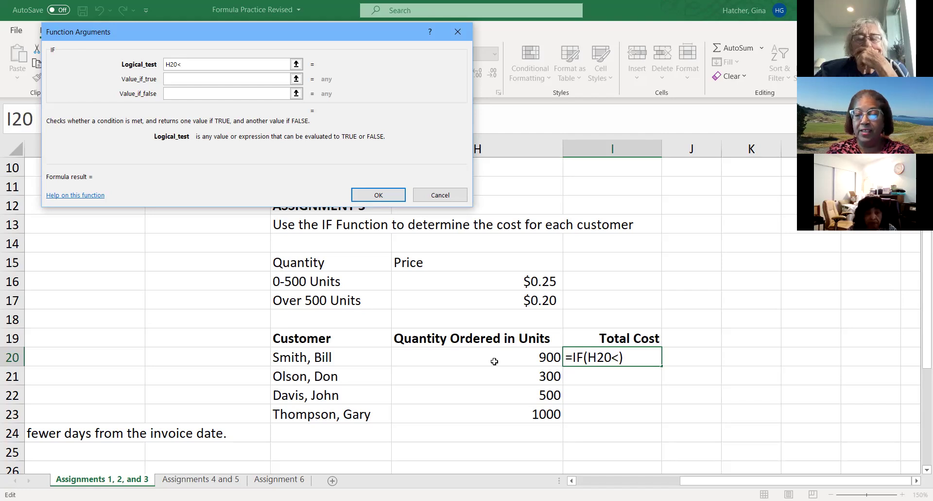
{"action": "type", "text": "="}
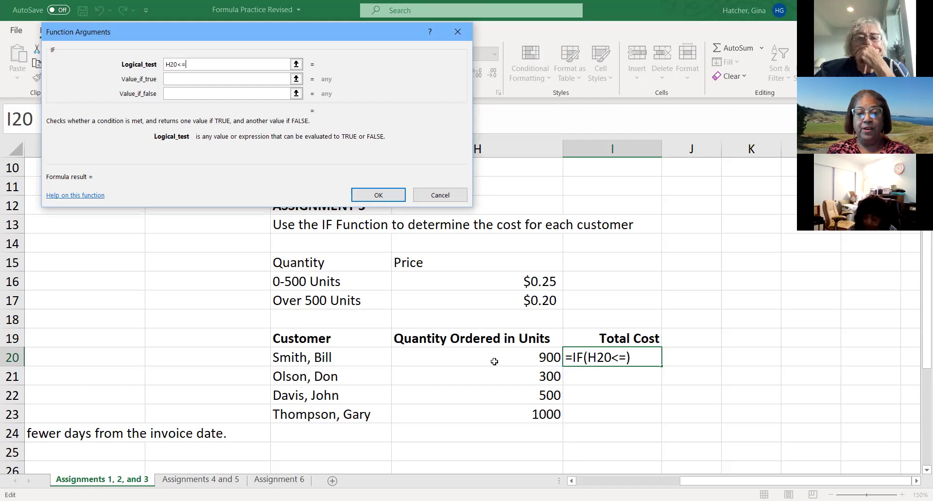
{"action": "type", "text": "500"}
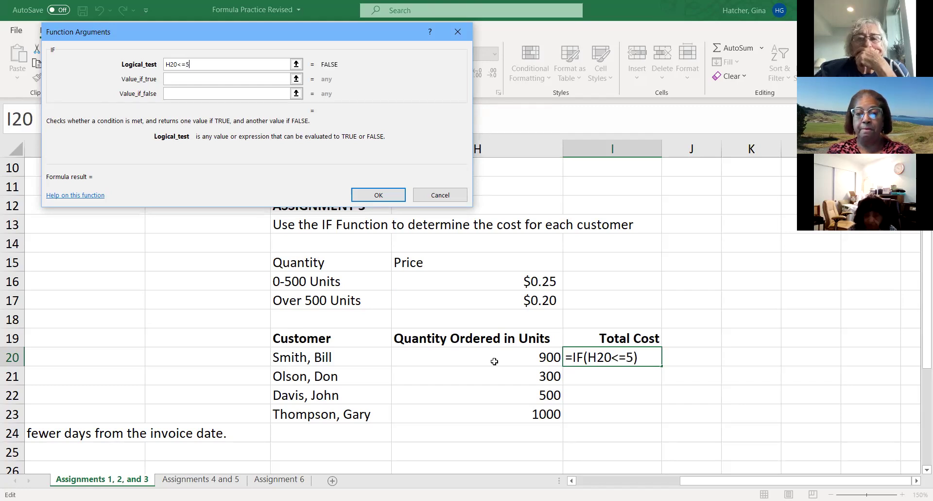
- Set the value if true to H20*H16, multiplying the quantity ordered by the 0-500 Units price
{"action": "left_click", "coordinate": [196, 83]}
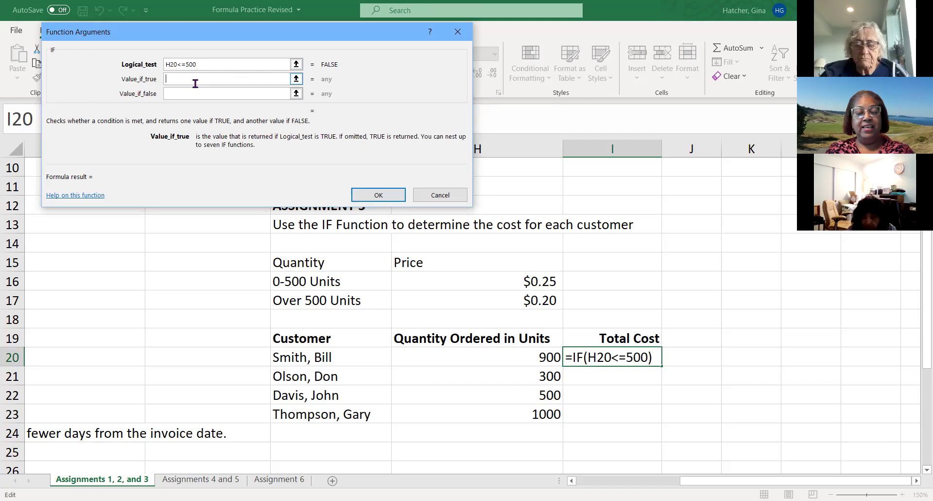
{"action": "left_click", "coordinate": [487, 357]}
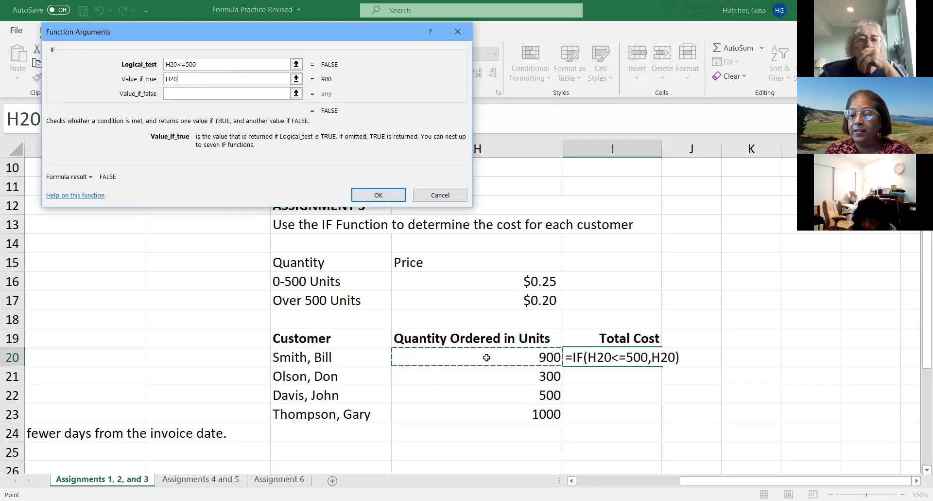
{"action": "type", "text": "*"}
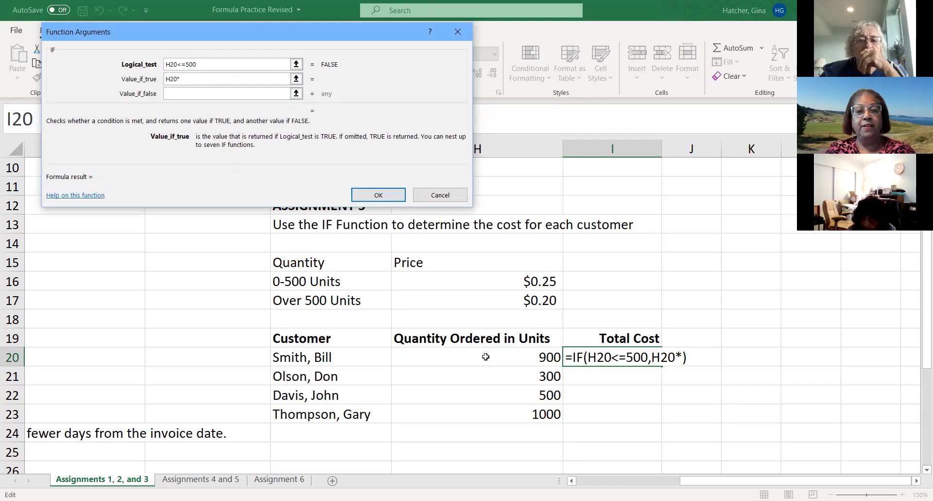
{"action": "left_click", "coordinate": [544, 281]}
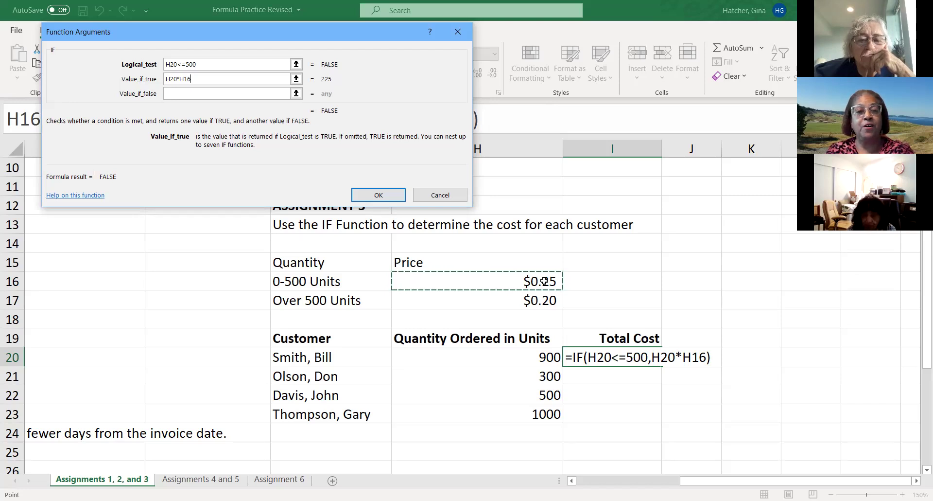
- Set the value if false to H20*H17, using the Over 500 Units price, and enter the formula in I20
{"action": "left_click", "coordinate": [199, 89]}
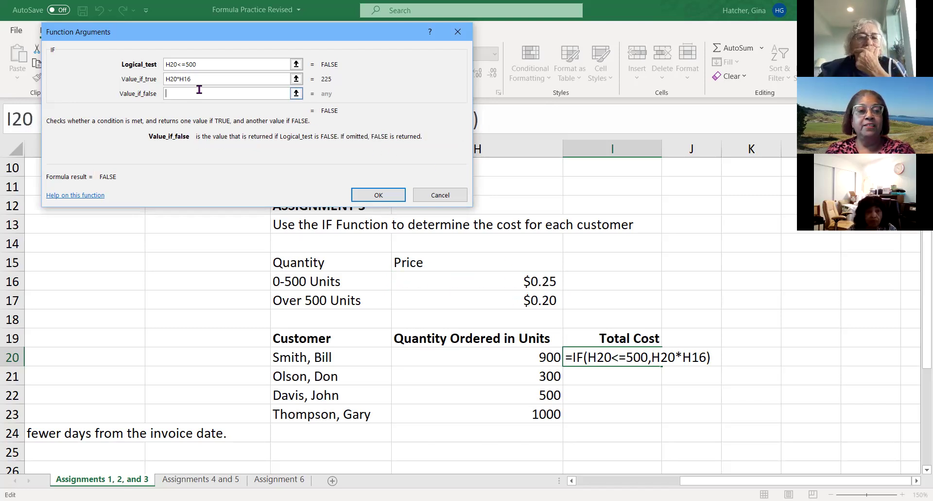
{"action": "left_click", "coordinate": [462, 358]}
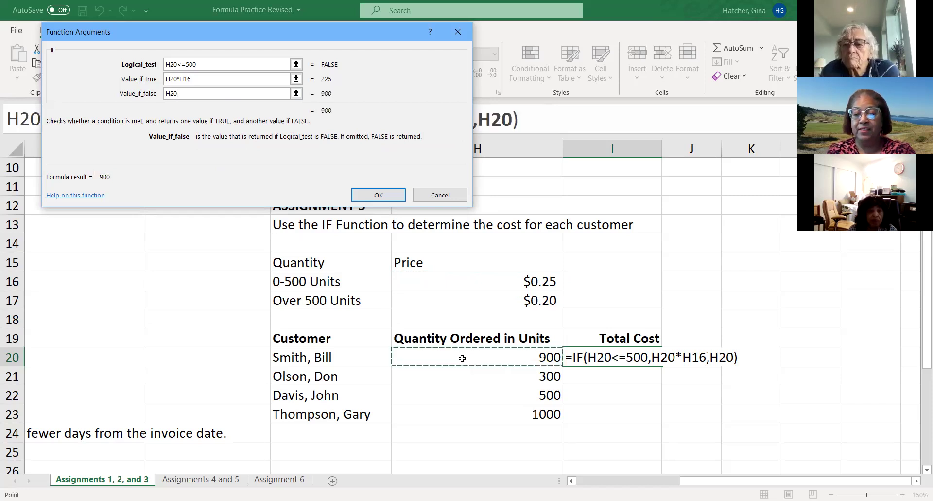
{"action": "type", "text": "*"}
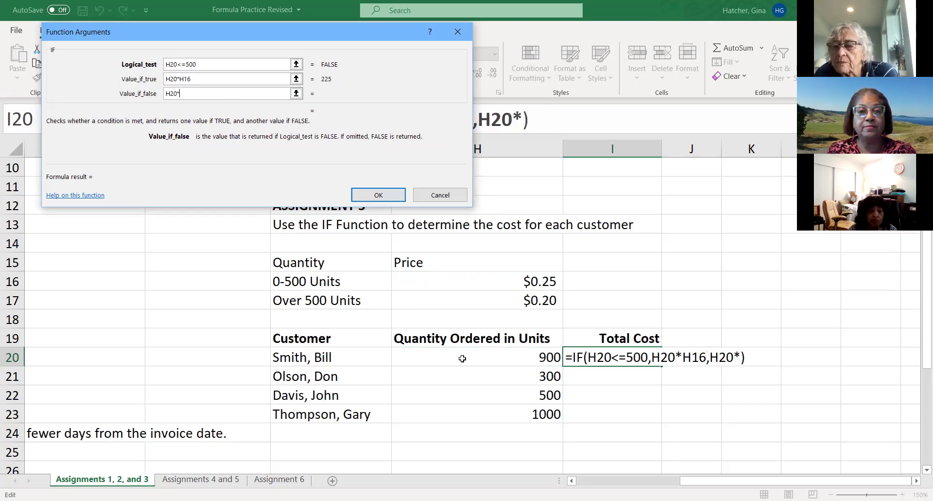
{"action": "scroll", "coordinate": [462, 359], "scroll_direction": "up", "scroll_amount": 1}
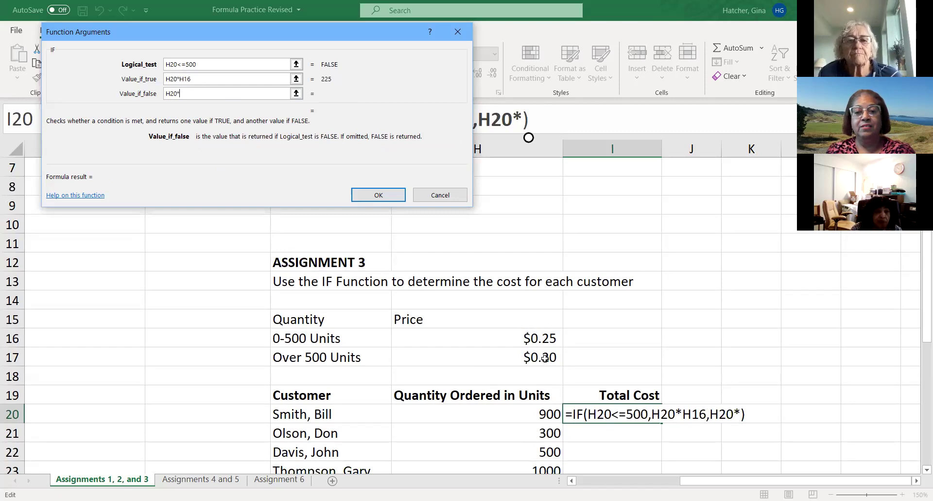
{"action": "left_click", "coordinate": [545, 358]}
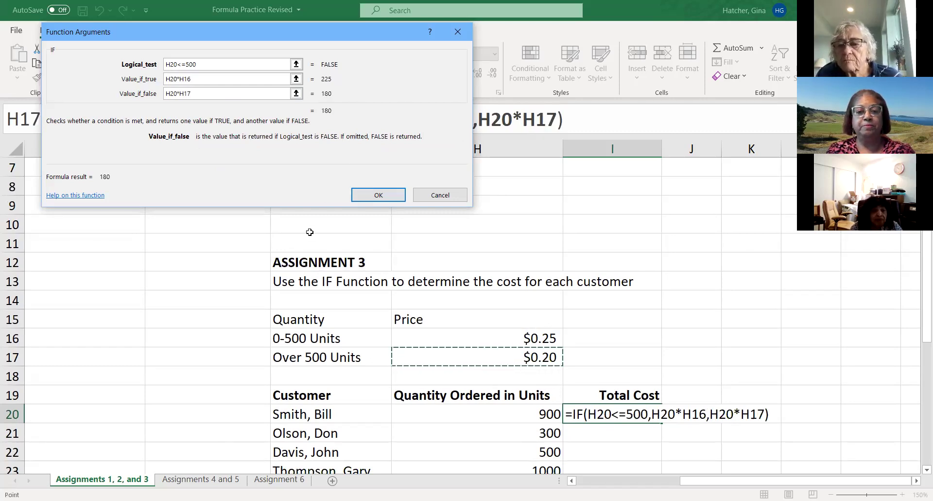
{"action": "scroll", "coordinate": [297, 227], "scroll_direction": "down", "scroll_amount": 1}
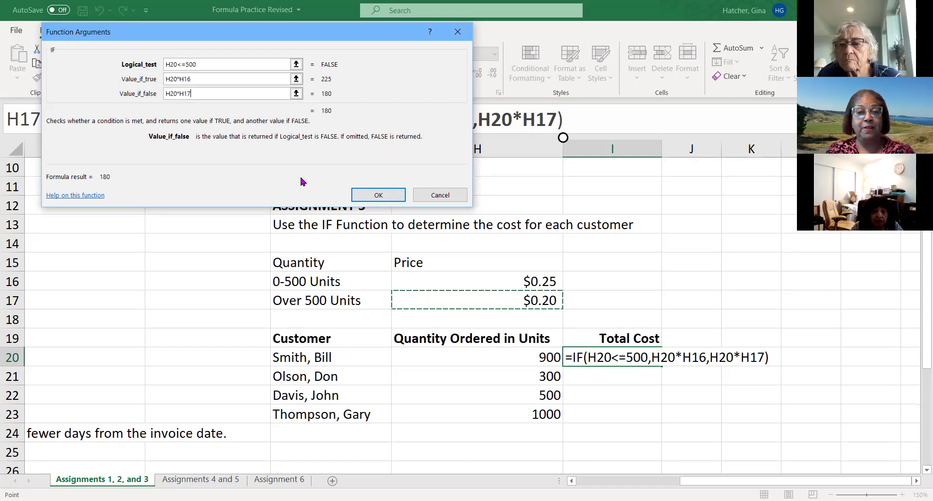
{"action": "left_click", "coordinate": [382, 195]}
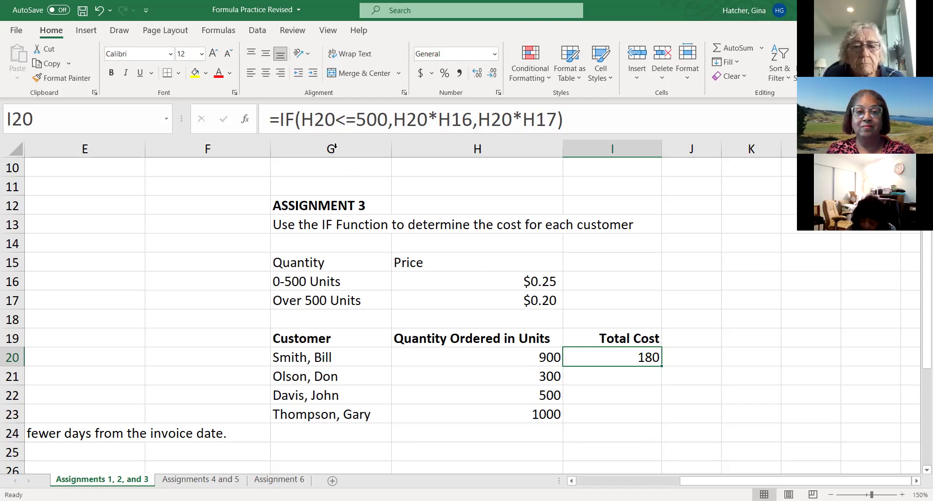
- Reopen I20's IF function arguments and make the price reference in the value if true absolute, as H20*$H$16
{"action": "left_click", "coordinate": [246, 121]}
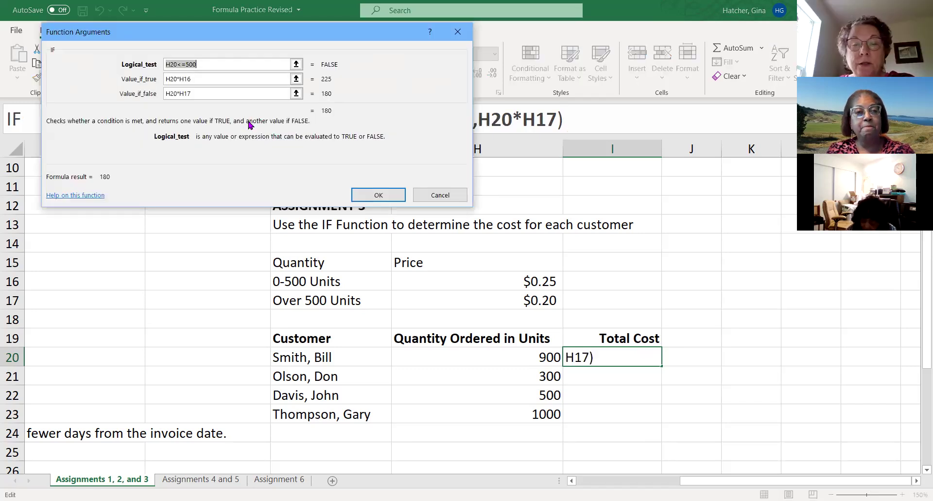
{"action": "left_click", "coordinate": [194, 79]}
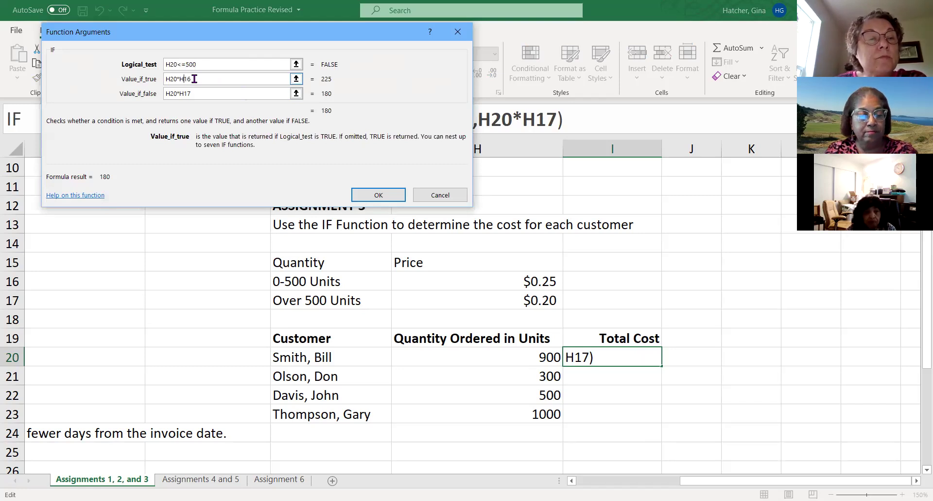
{"action": "key", "text": "F4"}
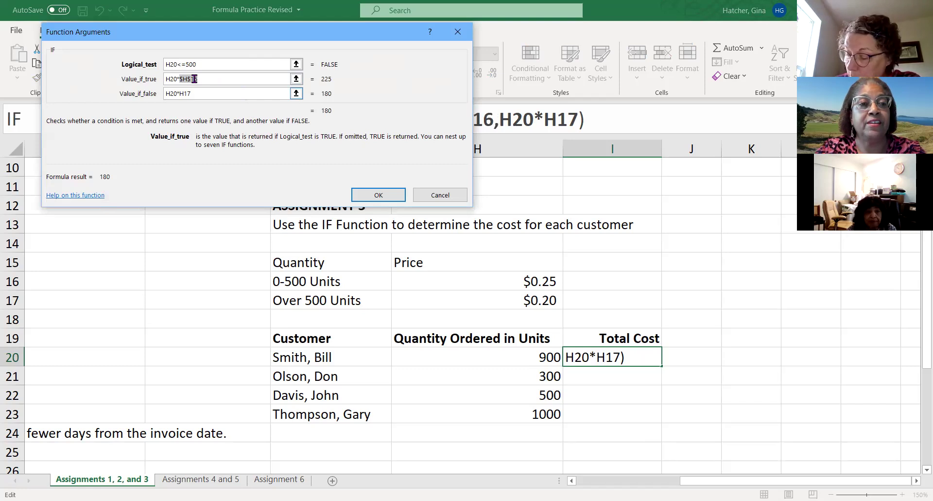
{"action": "key", "text": "Tab"}
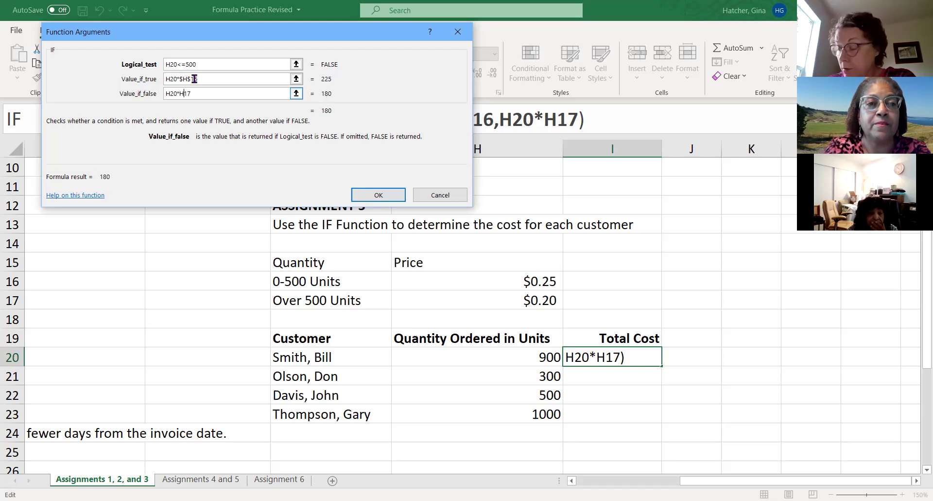
{"action": "type", "text": "+"}
{"action": "left_click", "coordinate": [208, 299]}
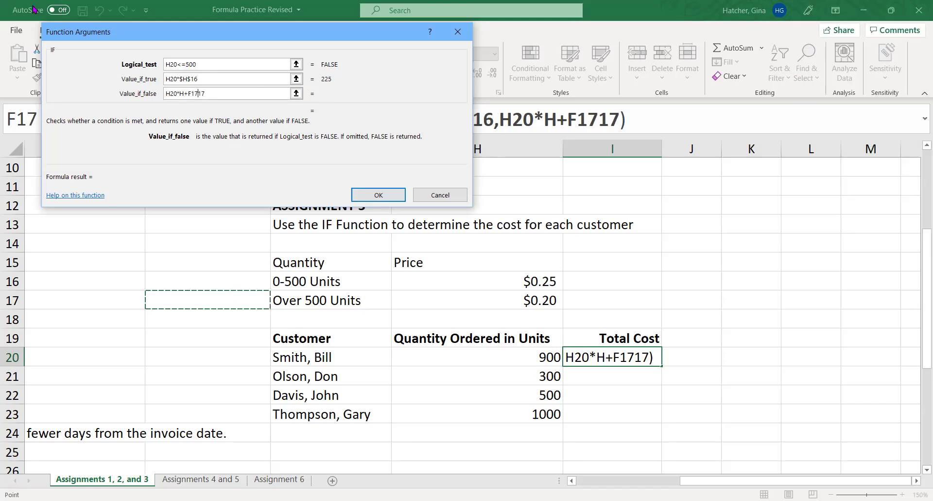
{"action": "left_click", "coordinate": [183, 94]}
{"action": "left_click_drag", "start_coordinate": [179, 94], "coordinate": [208, 94]}
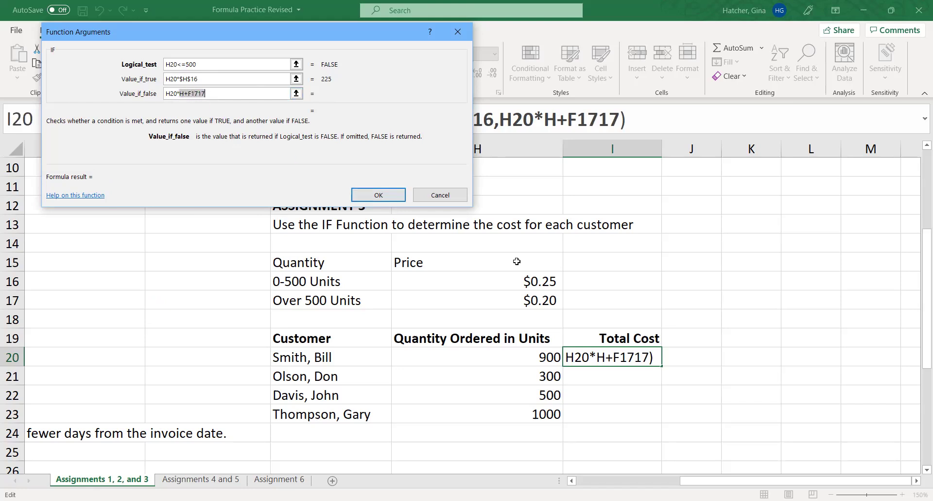
{"action": "left_click", "coordinate": [532, 301]}
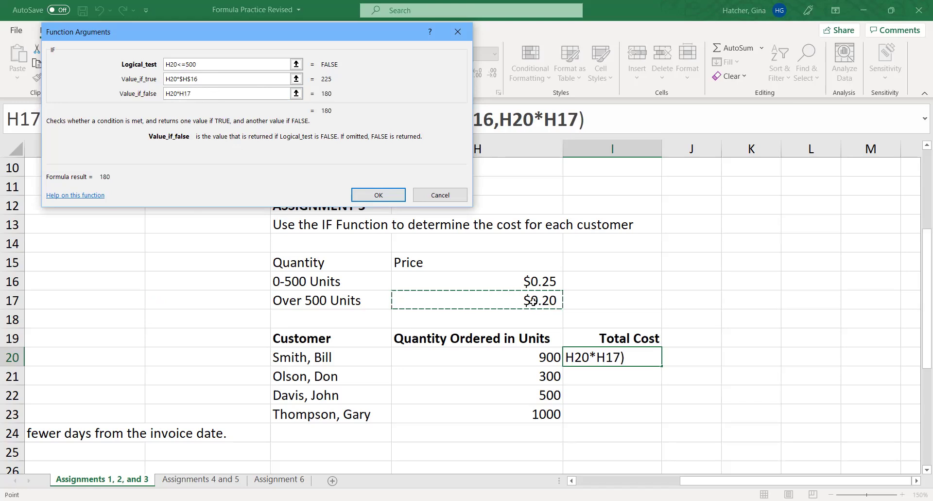
- Make the price reference in the value if false absolute, as H20*$H$17, and apply the revised formula to I20
{"action": "left_click", "coordinate": [186, 92]}
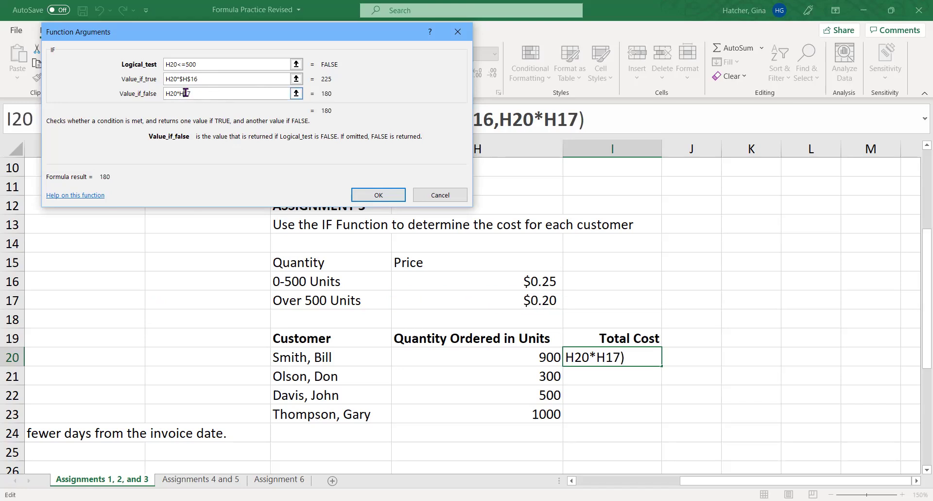
{"action": "key", "text": "F4"}
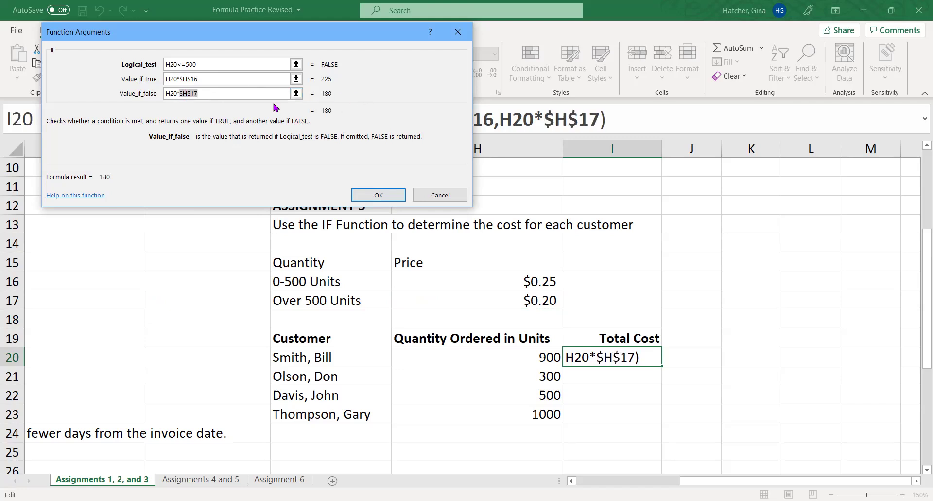
{"action": "left_click", "coordinate": [374, 194]}
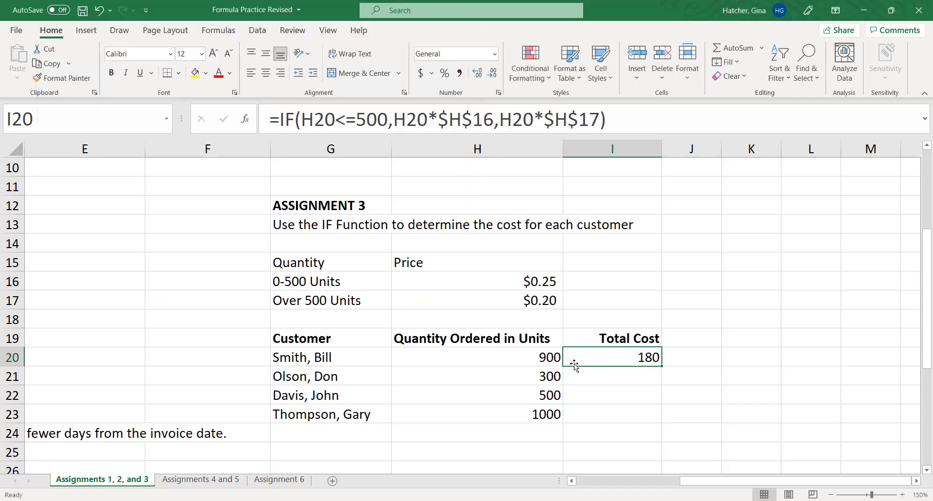
- Copy I20's Total Cost formula down through I23 and apply the Accounting number format to the range
{"action": "left_click_drag", "start_coordinate": [661, 368], "coordinate": [663, 419]}
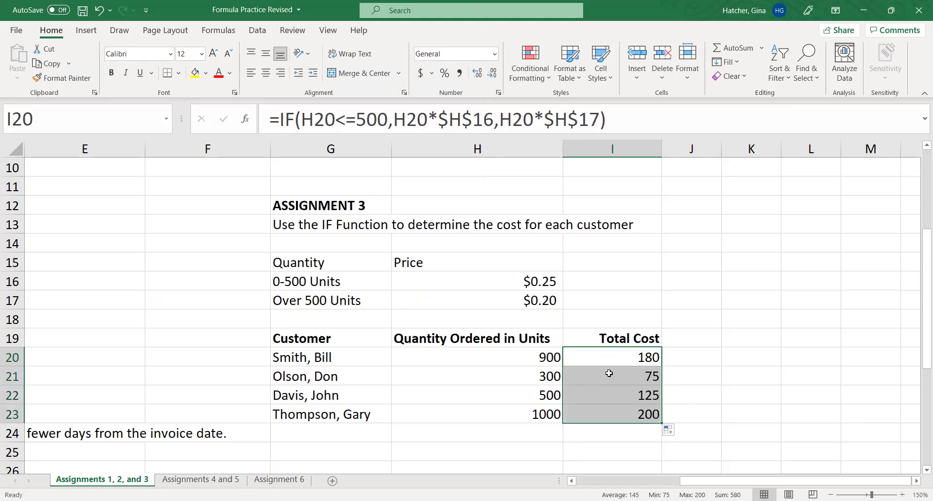
{"action": "left_click", "coordinate": [420, 73]}
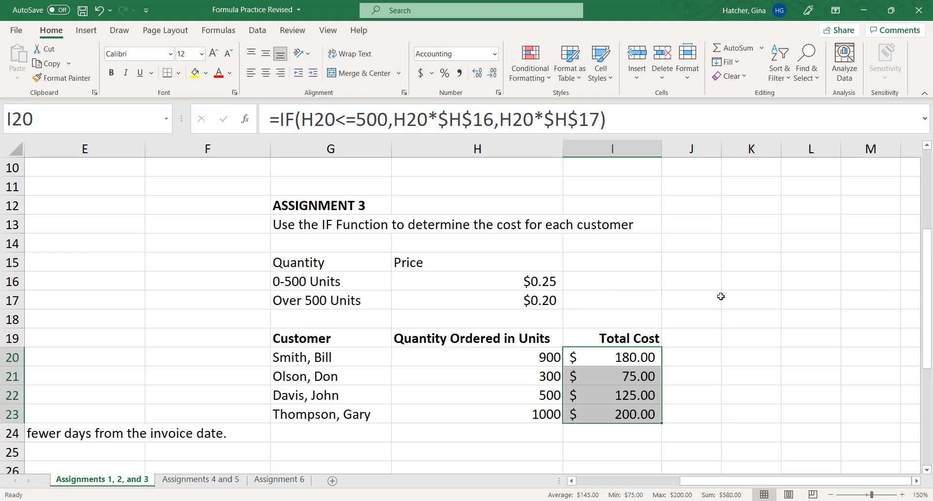
- Reduce the Total Cost values in I20:I23 to no decimals, and restore them to two decimal places
{"action": "left_click", "coordinate": [493, 74]}
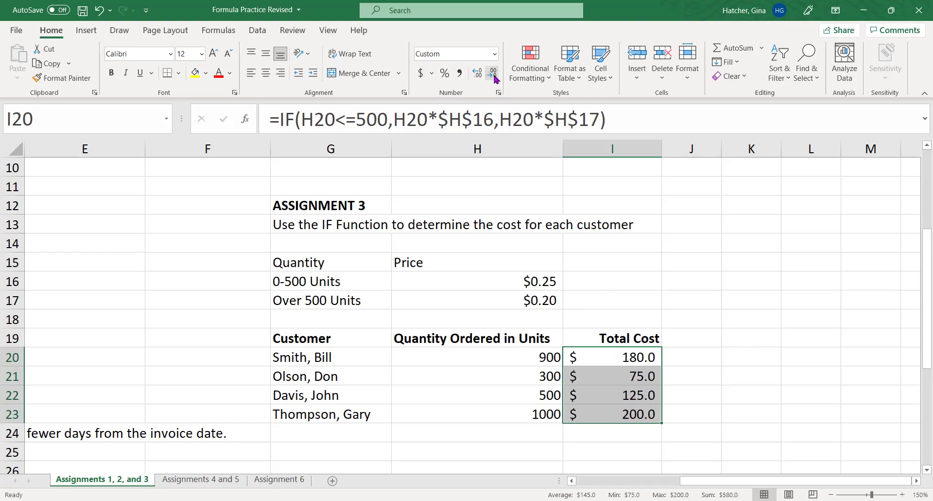
{"action": "left_click", "coordinate": [495, 77]}
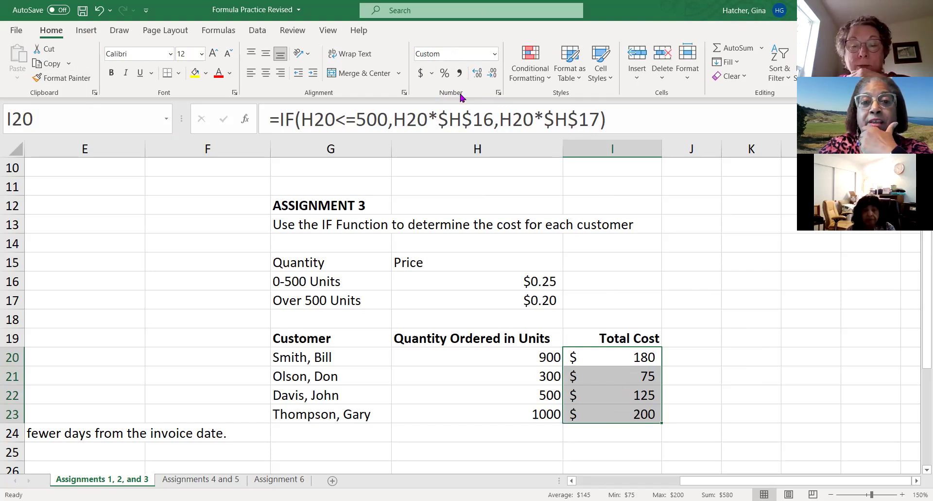
{"action": "left_click", "coordinate": [480, 74]}
{"action": "left_click", "coordinate": [479, 74]}
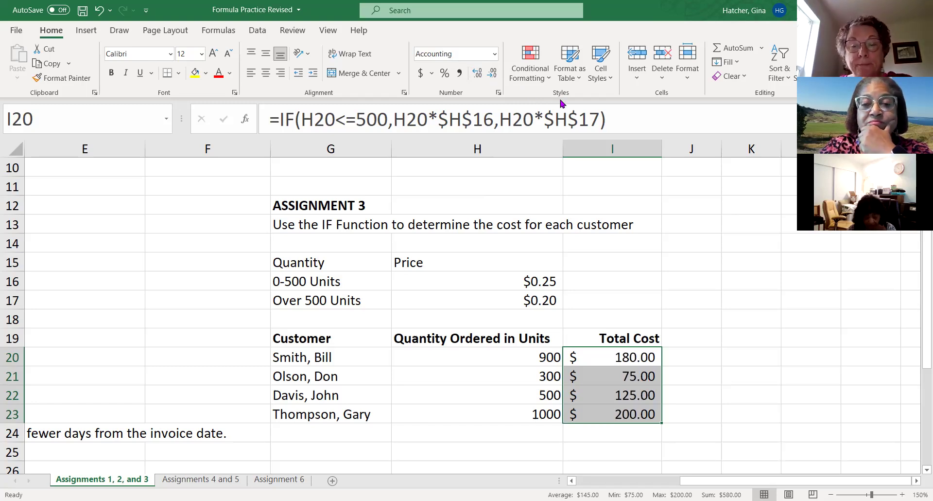
- Change the 0-500 Units price in H16 to 0.28, keeping the Over 500 Units price at two decimals
{"action": "double_click", "coordinate": [551, 282]}
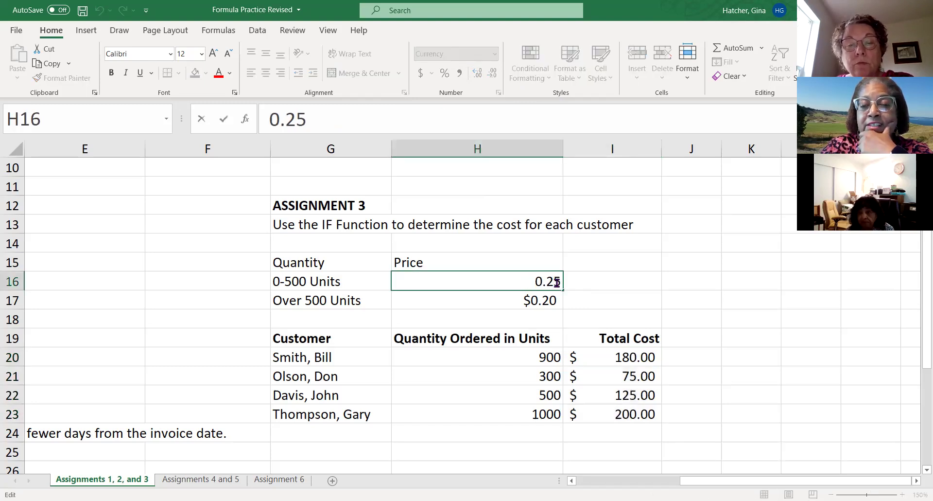
{"action": "key", "text": "BackSpace"}
{"action": "type", "text": "8"}
{"action": "key", "text": "Return"}
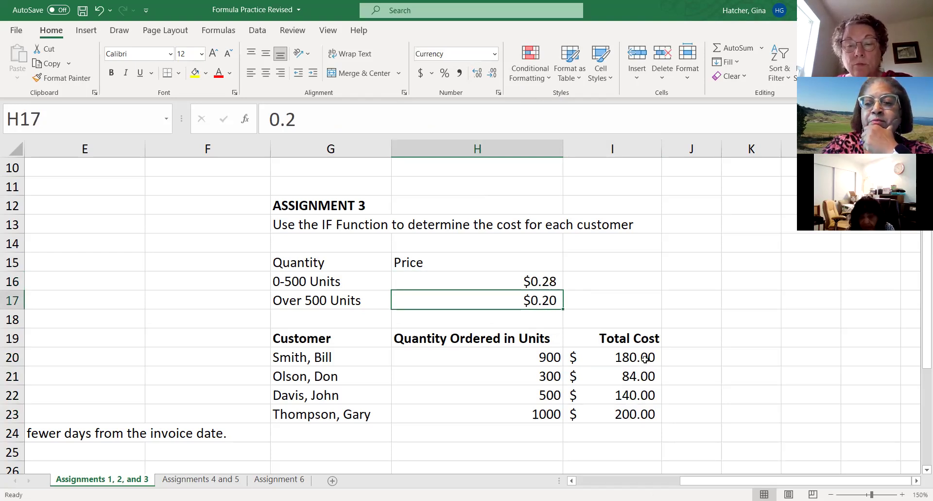
{"action": "left_click", "coordinate": [494, 74]}
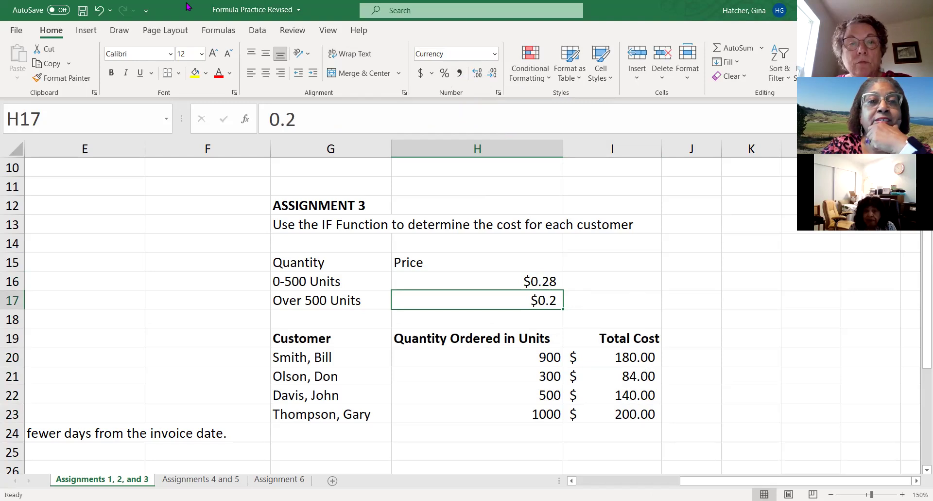
{"action": "key", "text": "ctrl+z"}
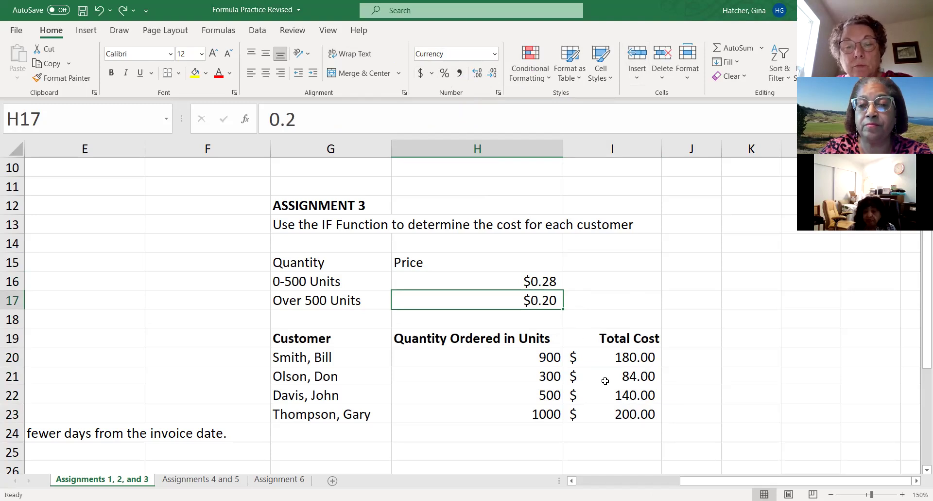
- Increase the Total Cost values in I20:I23 to four decimal places
{"action": "left_click", "coordinate": [610, 356]}
{"action": "left_click_drag", "start_coordinate": [610, 357], "coordinate": [603, 408]}
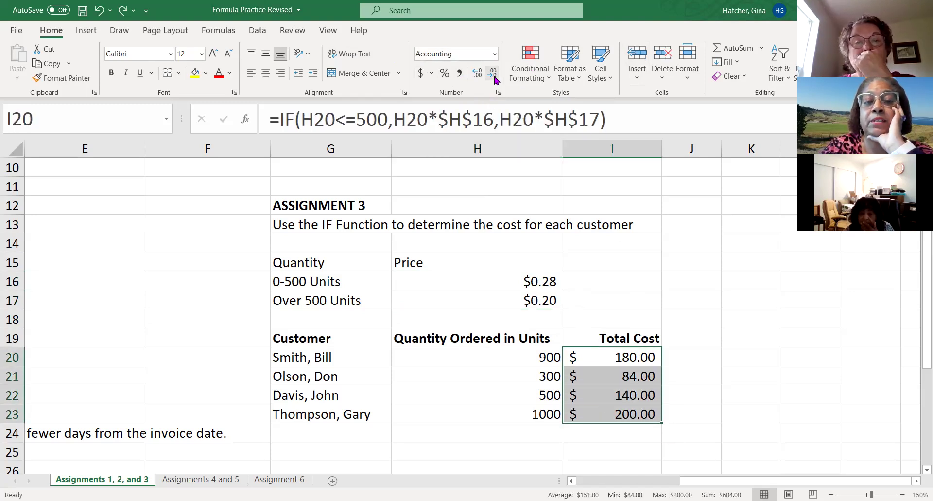
{"action": "left_click", "coordinate": [477, 78]}
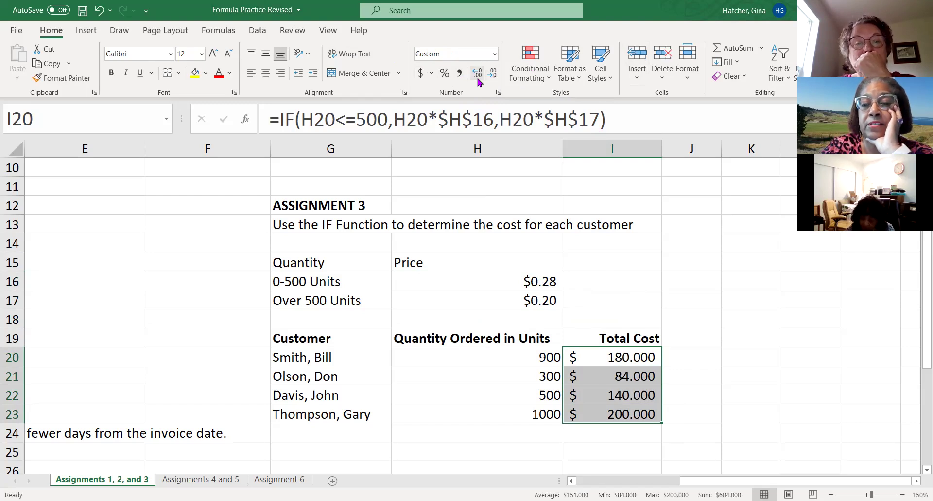
{"action": "left_click", "coordinate": [477, 78]}
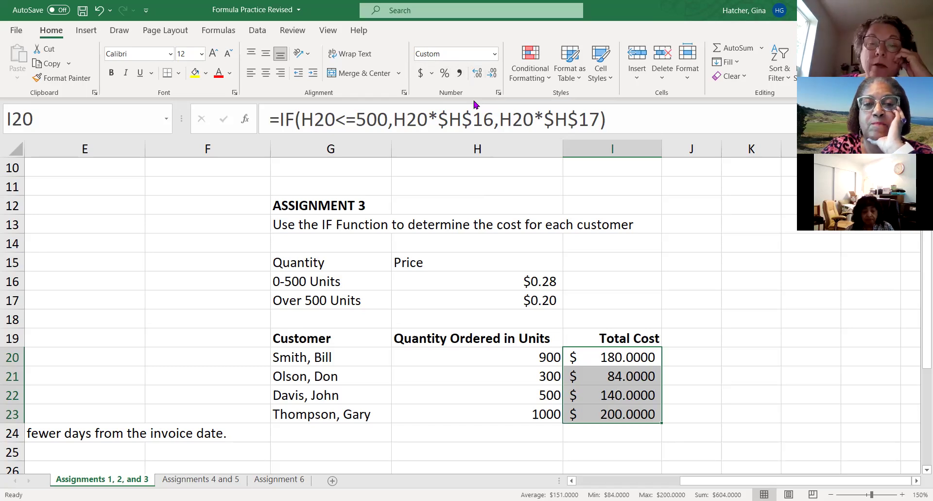
- Reduce the Total Cost values in I20:I23 to whole dollars with no decimal places
{"action": "left_click", "coordinate": [492, 74]}
{"action": "left_click", "coordinate": [493, 74]}
{"action": "left_click", "coordinate": [494, 76]}
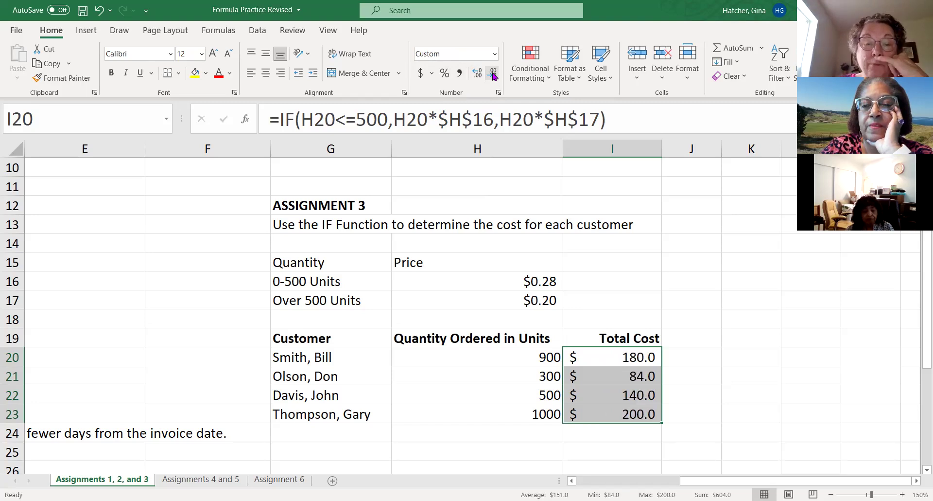
{"action": "left_click", "coordinate": [493, 76]}
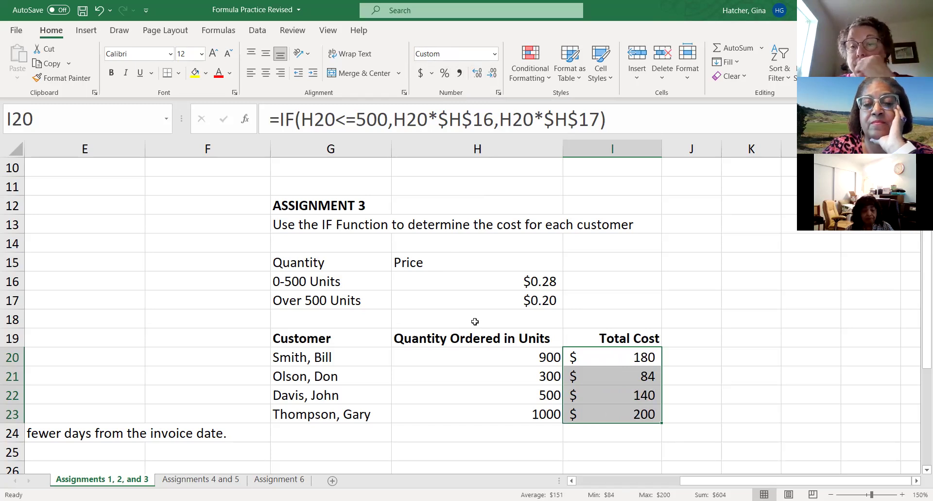
{"action": "left_click", "coordinate": [702, 242]}
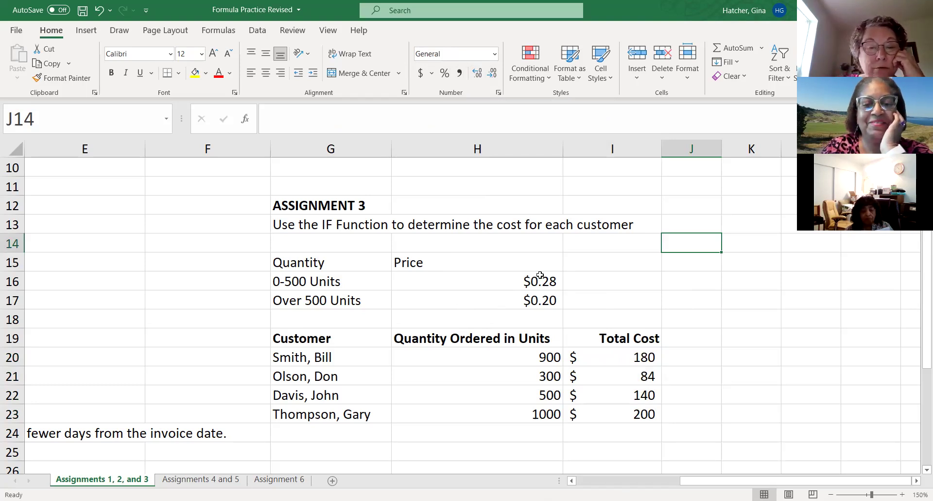
- Review Assignment 3, checking I20's IF formula against the quantity in H20 and the unit price table in rows 16 and 17
{"action": "scroll", "coordinate": [814, 333], "scroll_direction": "down", "scroll_amount": 1}
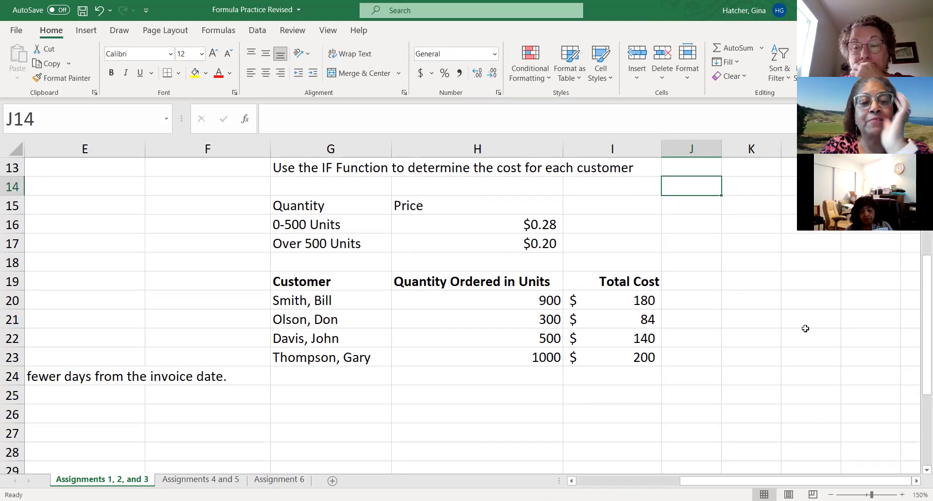
{"action": "scroll", "coordinate": [812, 314], "scroll_direction": "up", "scroll_amount": 1}
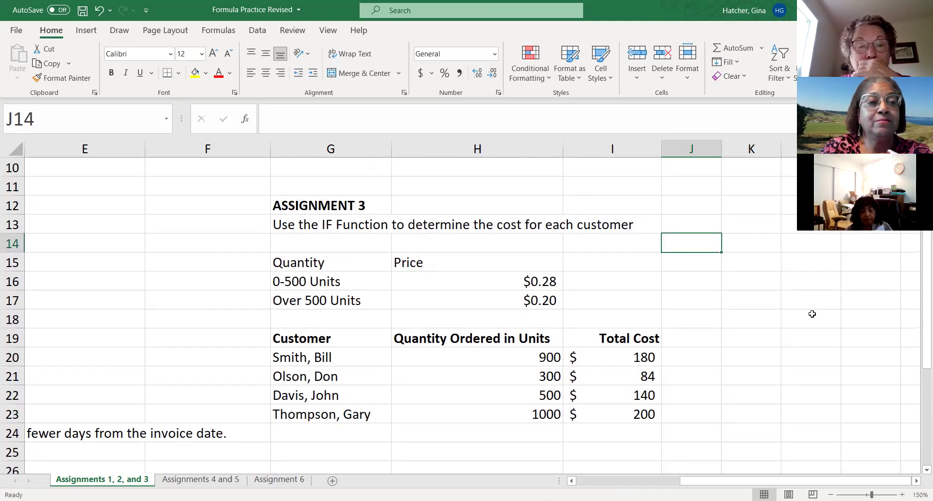
{"action": "scroll", "coordinate": [812, 313], "scroll_direction": "up", "scroll_amount": 3}
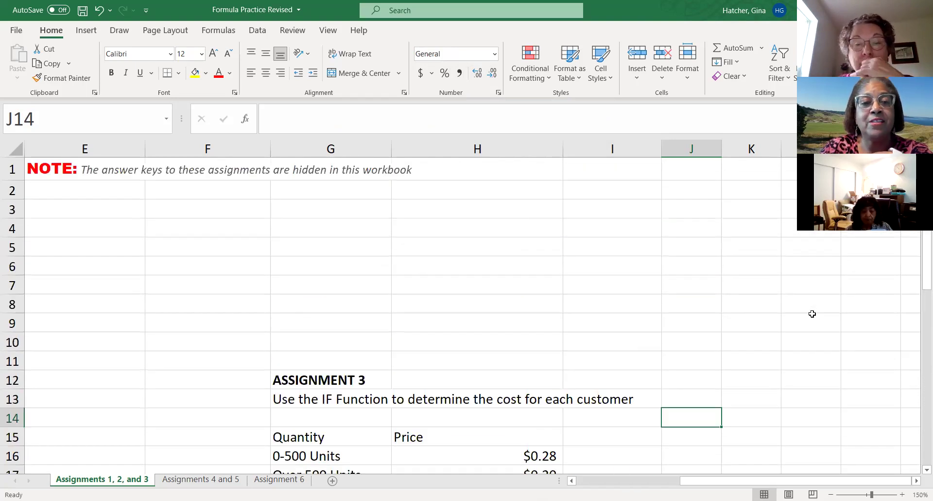
{"action": "scroll", "coordinate": [812, 313], "scroll_direction": "down", "scroll_amount": 3}
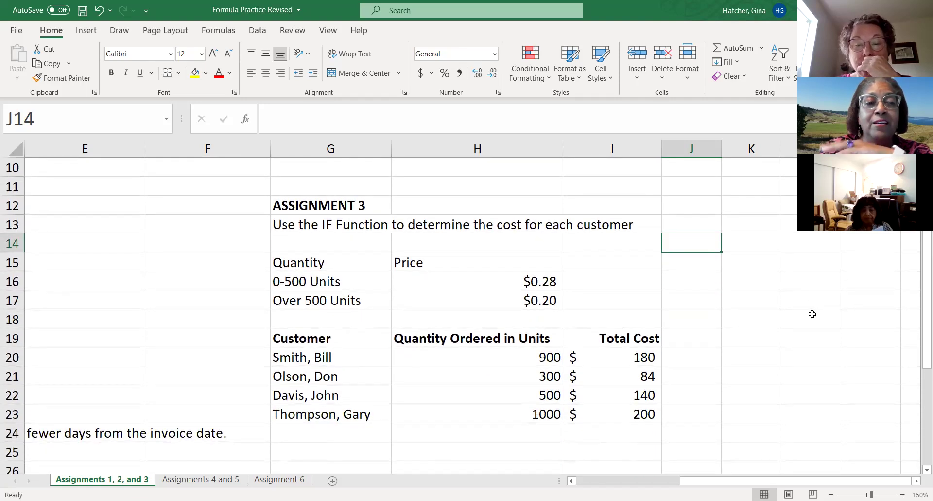
{"action": "scroll", "coordinate": [812, 314], "scroll_direction": "down", "scroll_amount": 1}
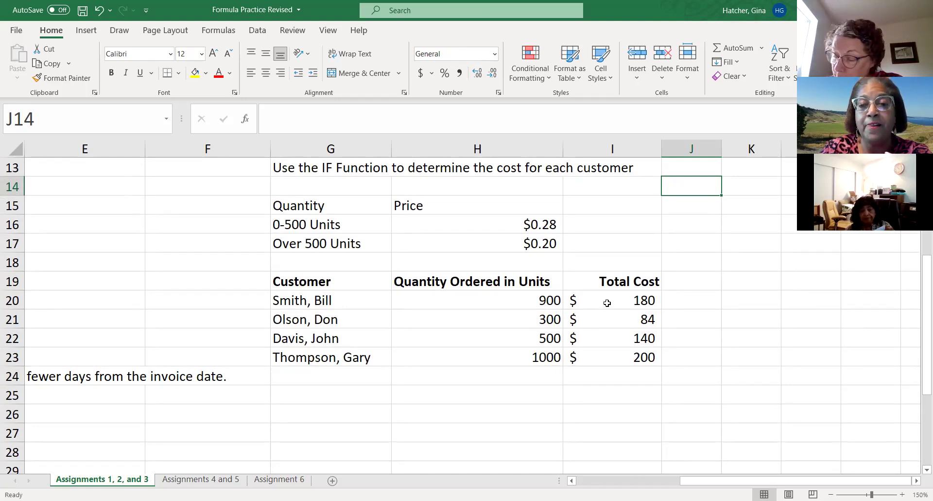
{"action": "left_click", "coordinate": [622, 307]}
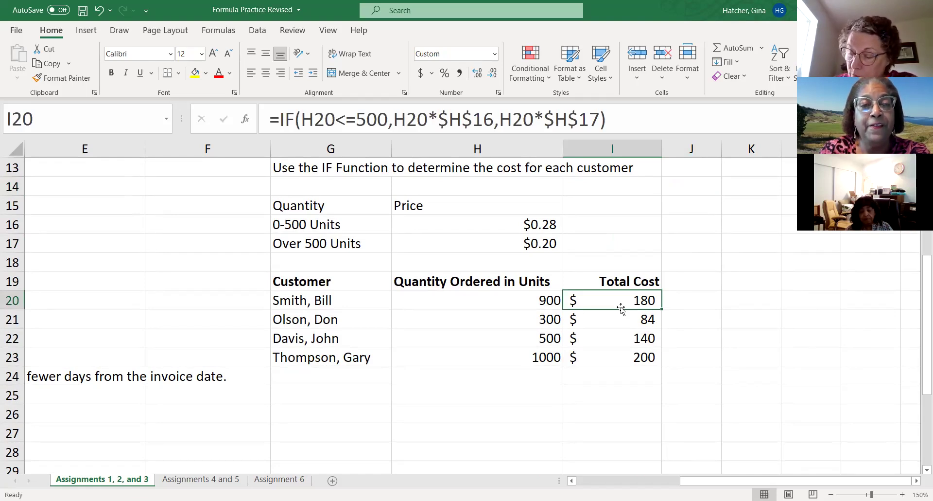
{"action": "left_click", "coordinate": [530, 300]}
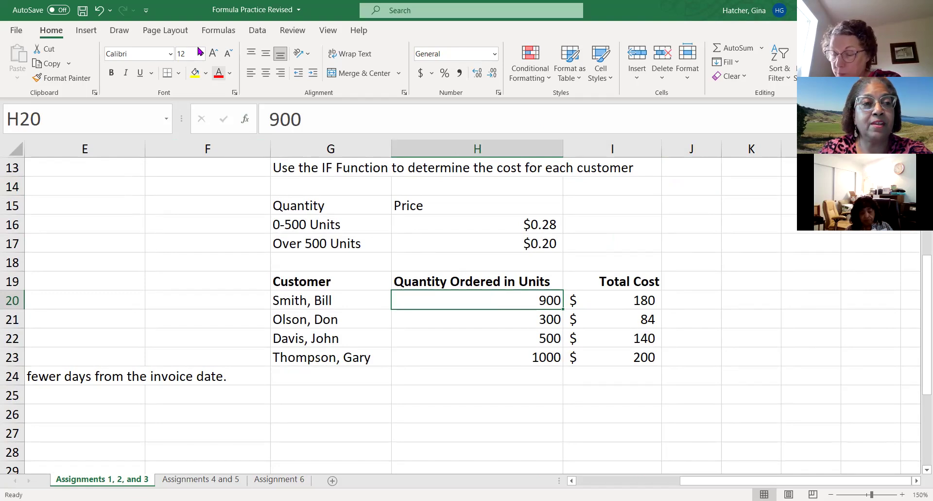
{"action": "left_click", "coordinate": [523, 245]}
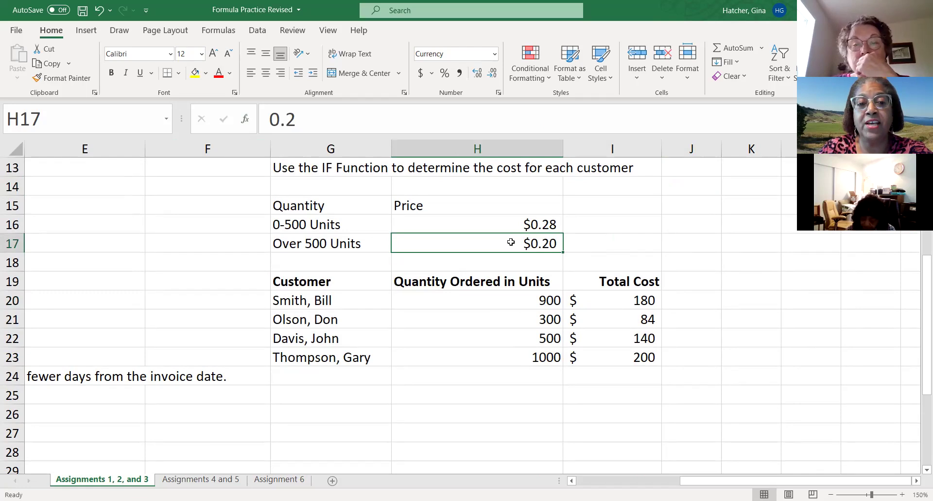
{"action": "left_click", "coordinate": [300, 225]}
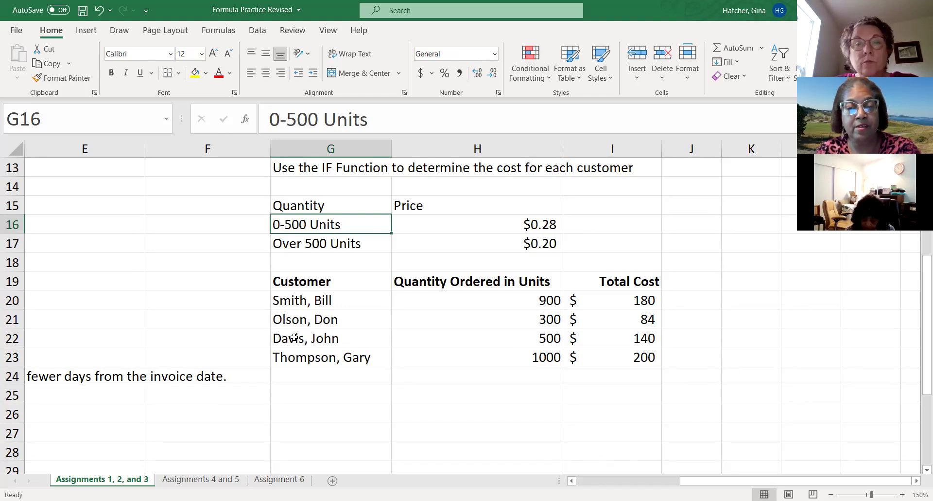
- On the Assignments 4 and 5 sheet, enter =B6-A6 in C6 to calculate the increase or decrease in items sold
{"action": "left_click", "coordinate": [218, 481]}
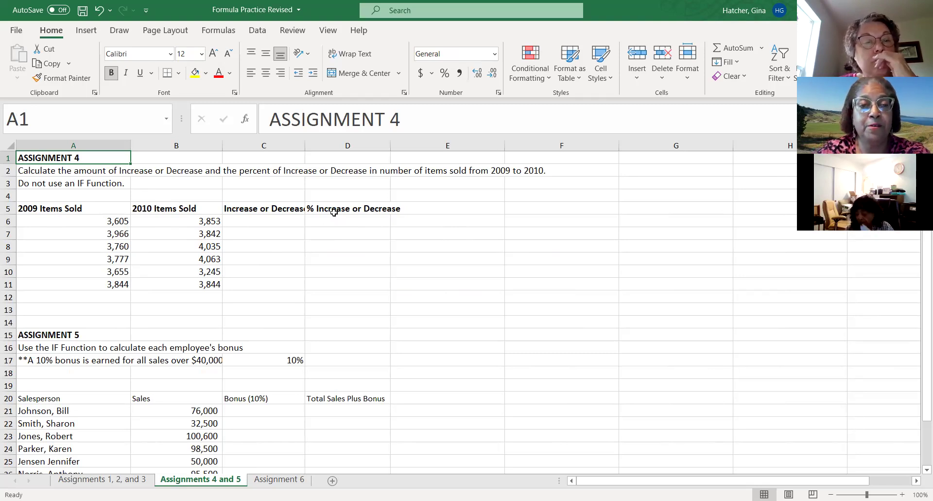
{"action": "left_click", "coordinate": [267, 220]}
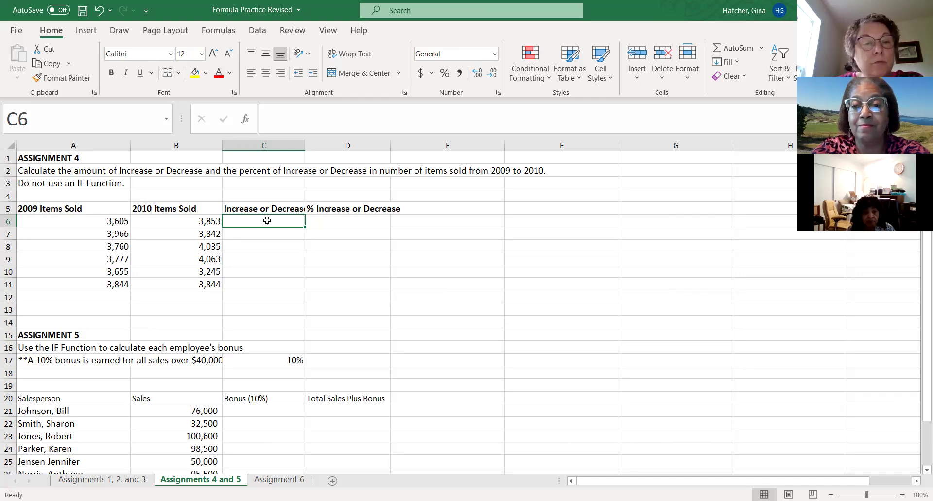
{"action": "type", "text": "="}
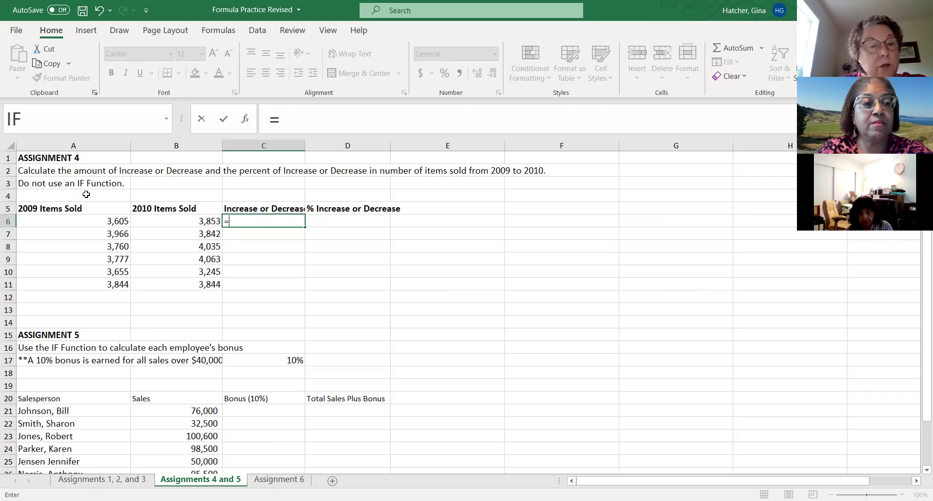
{"action": "left_click", "coordinate": [71, 221]}
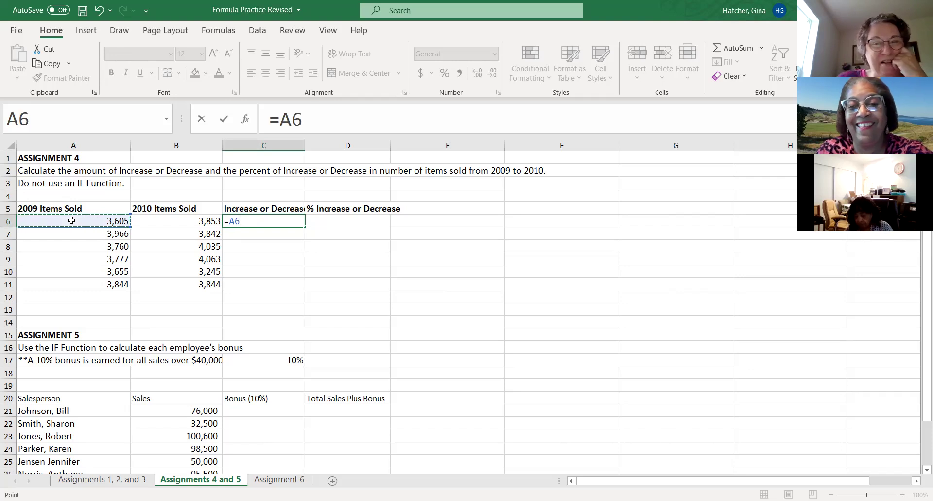
{"action": "left_click", "coordinate": [175, 221]}
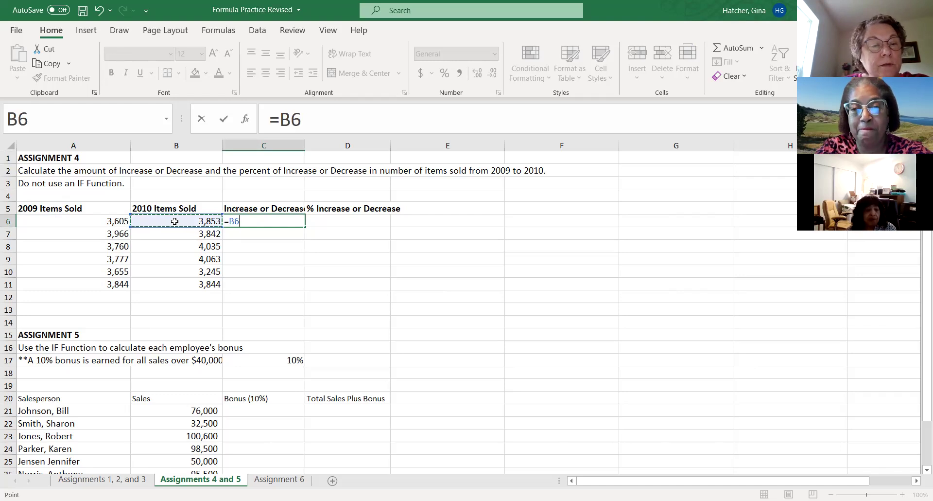
{"action": "type", "text": "-"}
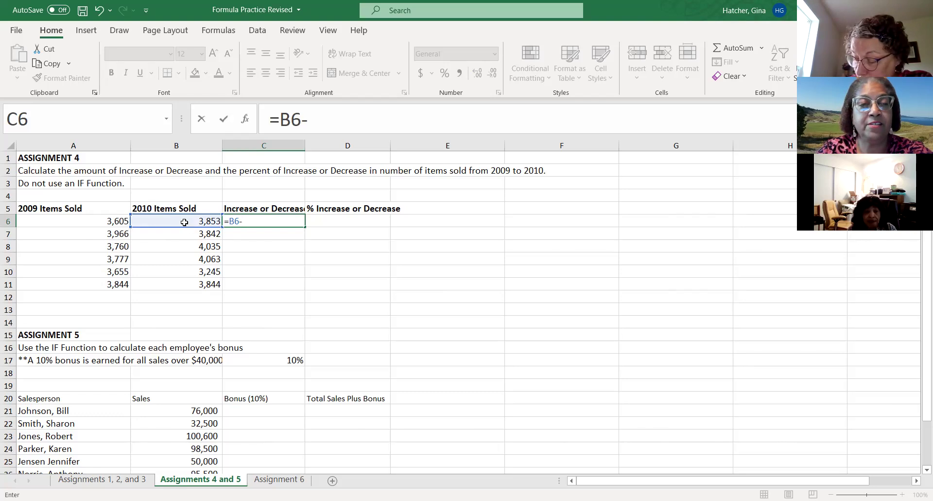
{"action": "left_click", "coordinate": [57, 221]}
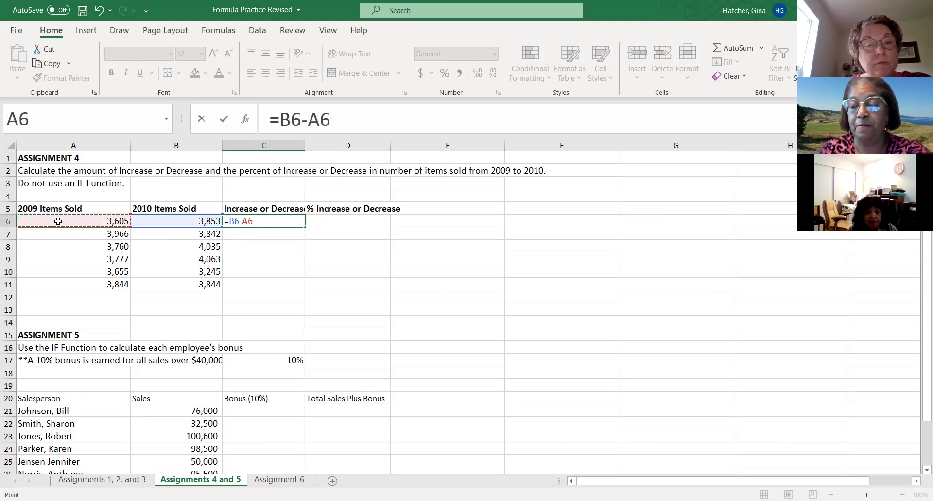
{"action": "key", "text": "Return"}
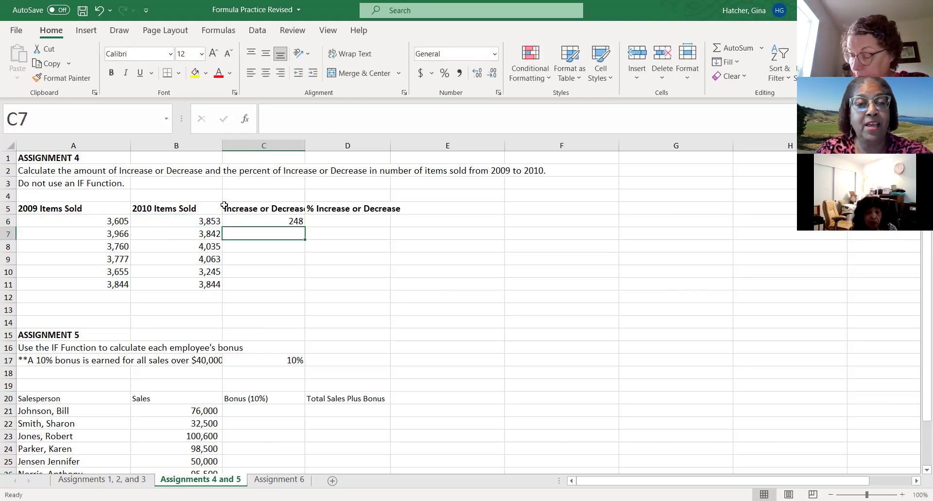
- Fill C6's increase or decrease formula down through C11 and reselect C6
{"action": "left_click", "coordinate": [271, 220]}
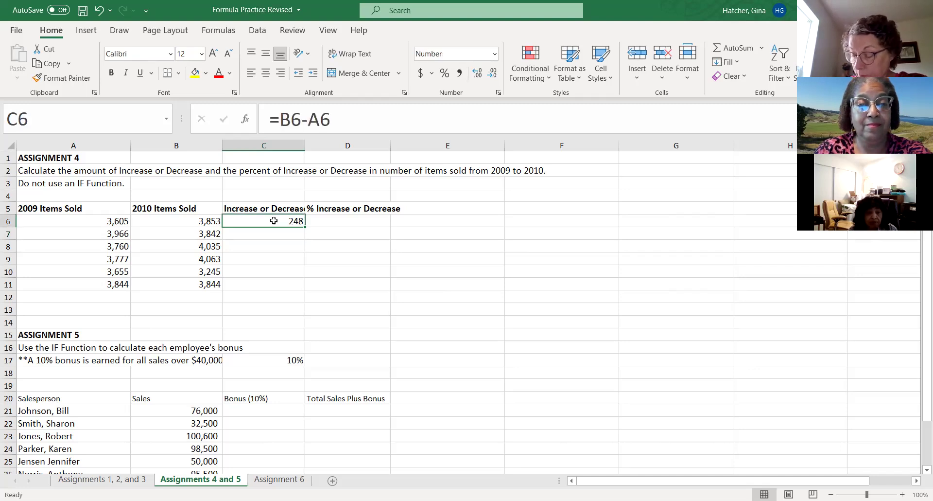
{"action": "double_click", "coordinate": [304, 226]}
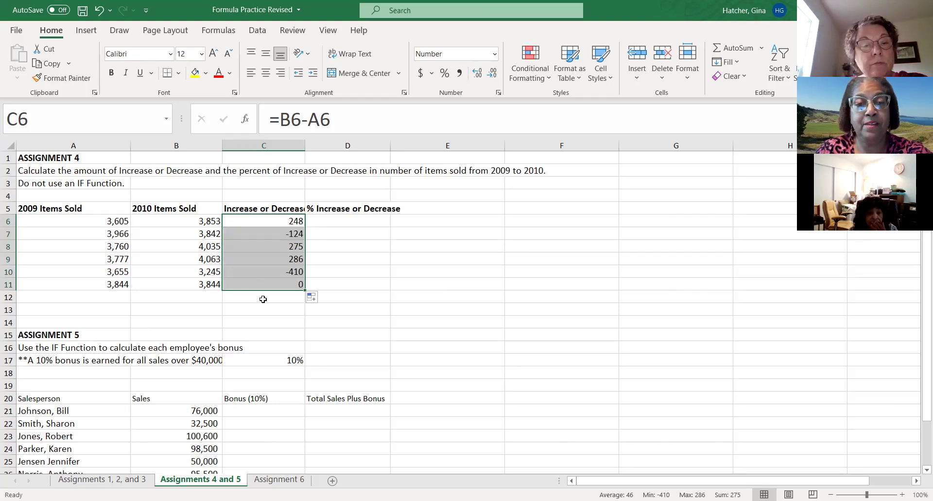
{"action": "left_click", "coordinate": [277, 221]}
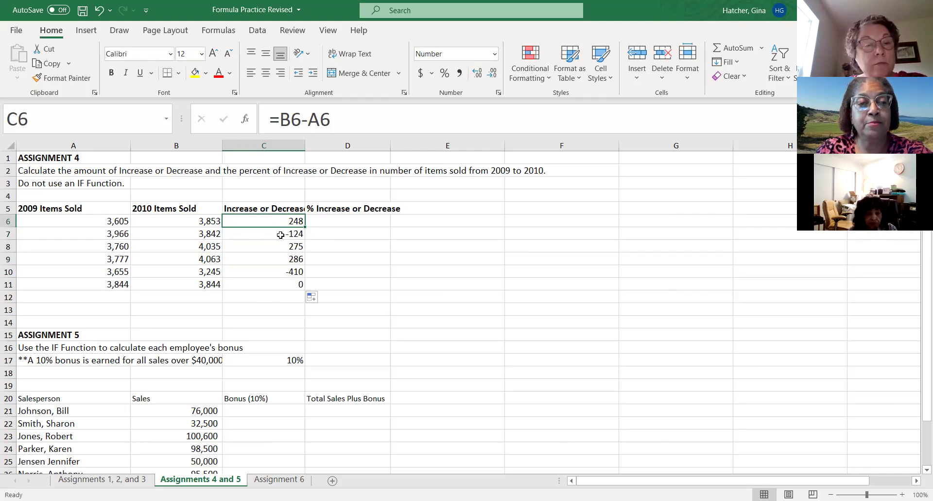
- Format the increase or decrease values in C6:C11 so negative numbers show in red without a minus sign
{"action": "left_click", "coordinate": [280, 235]}
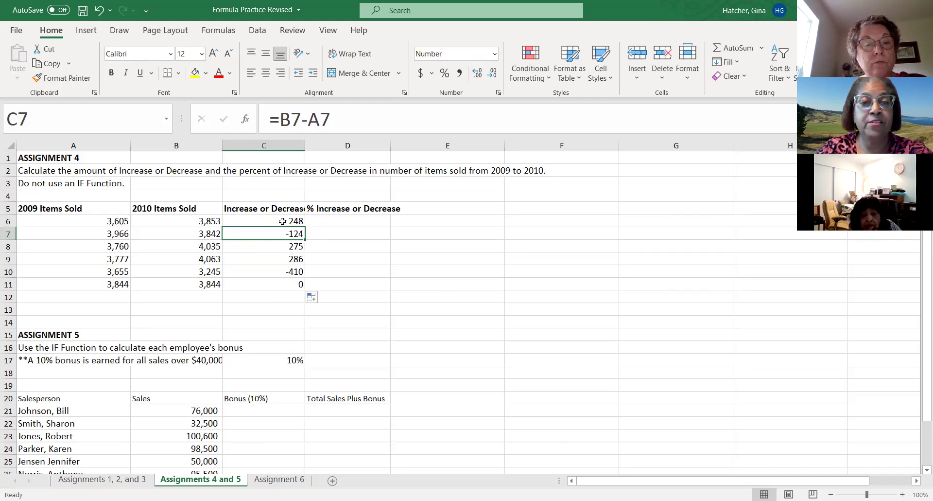
{"action": "left_click_drag", "start_coordinate": [283, 221], "coordinate": [286, 283]}
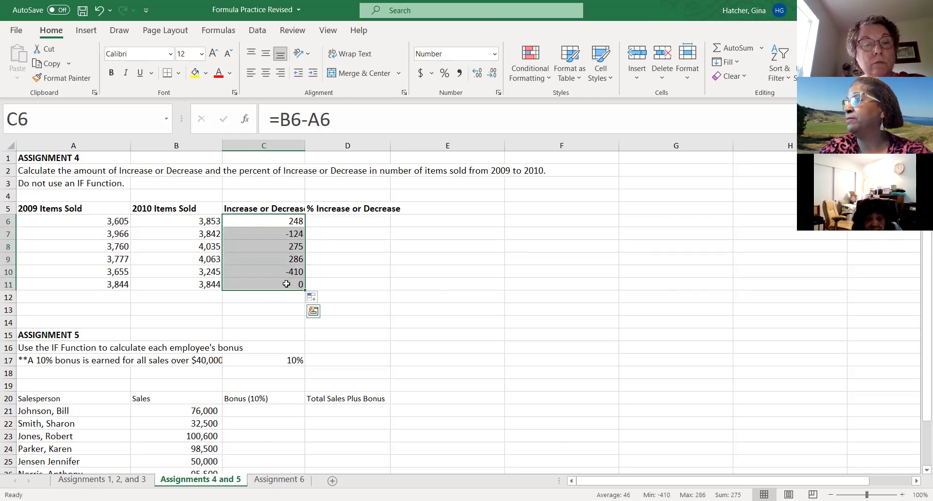
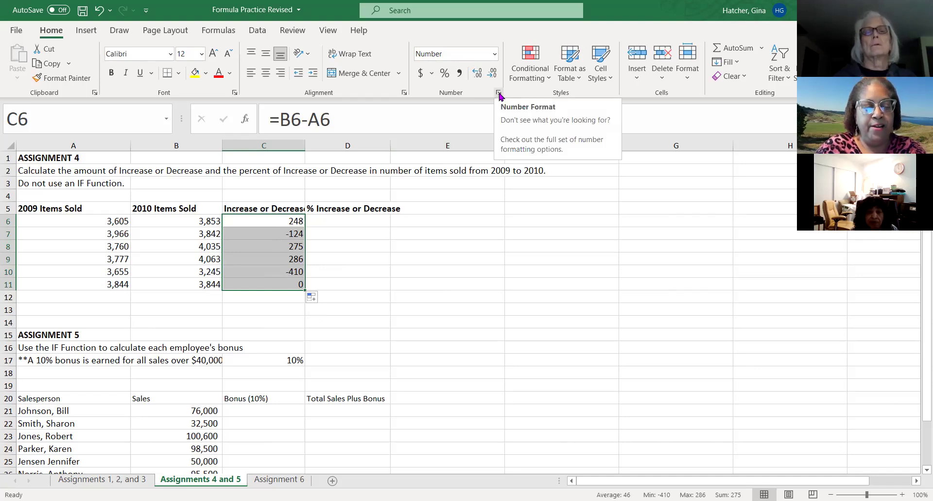
{"action": "left_click", "coordinate": [499, 93]}
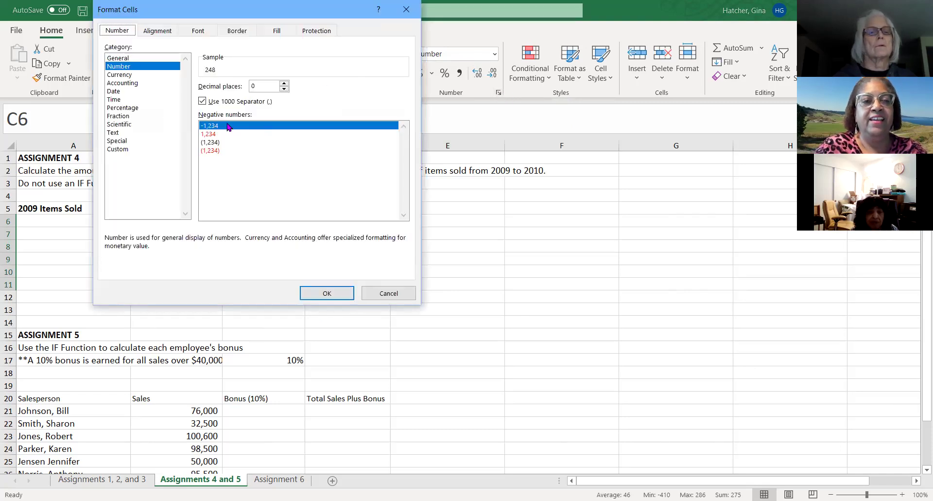
{"action": "left_click", "coordinate": [212, 134]}
{"action": "left_click", "coordinate": [330, 296]}
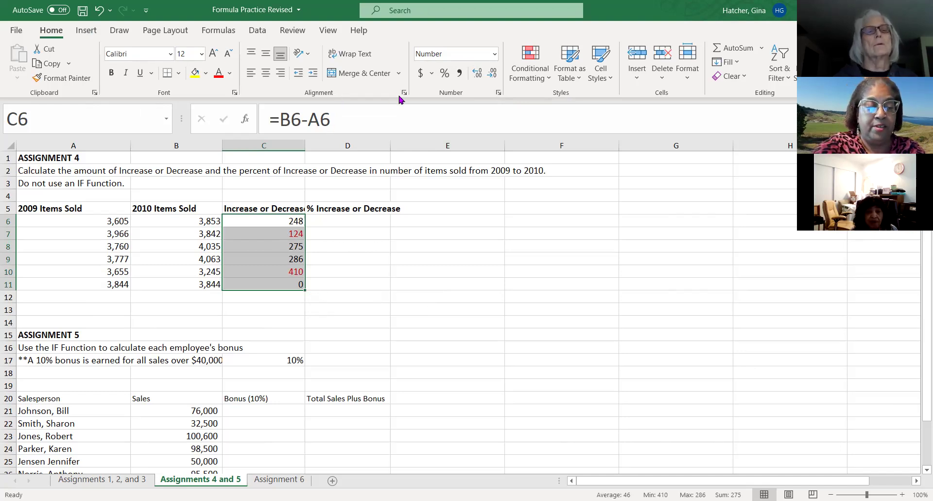
- Set the negative number format of C6:C11 to red with parentheses
{"action": "key", "text": "ctrl+1"}
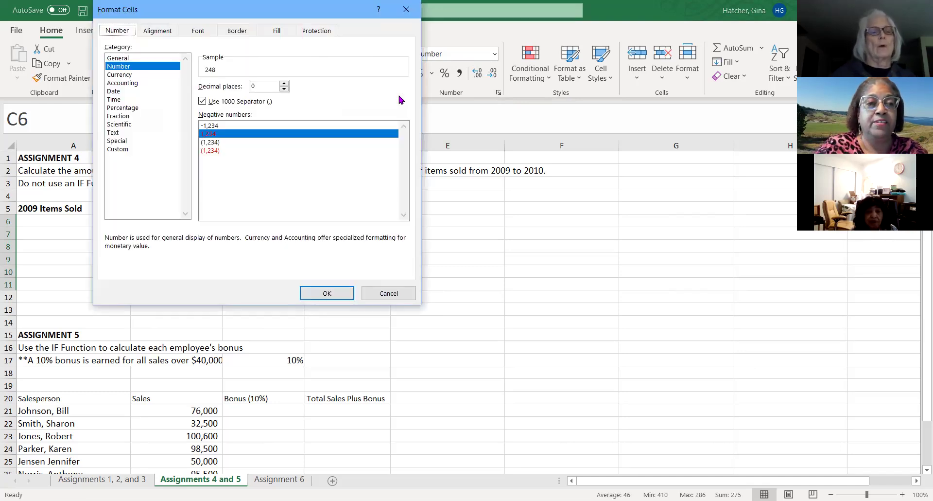
{"action": "left_click", "coordinate": [212, 150]}
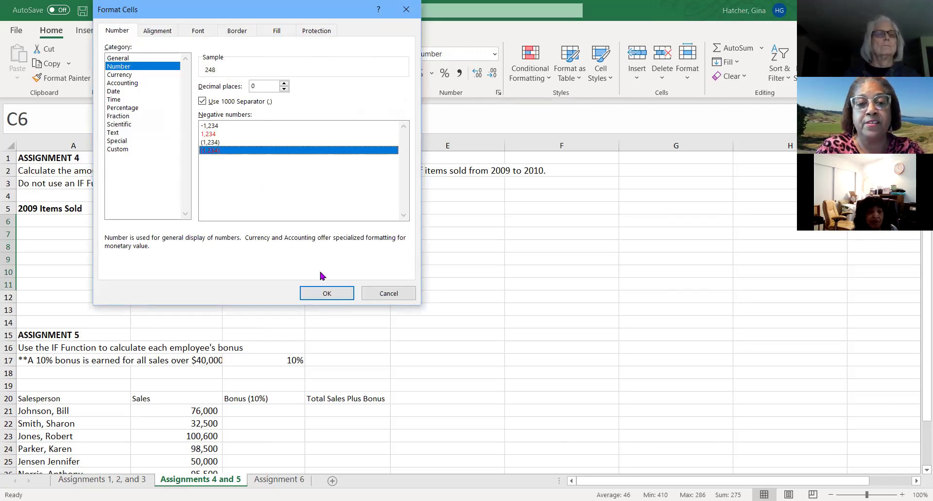
{"action": "left_click", "coordinate": [329, 297]}
{"action": "left_click", "coordinate": [336, 286]}
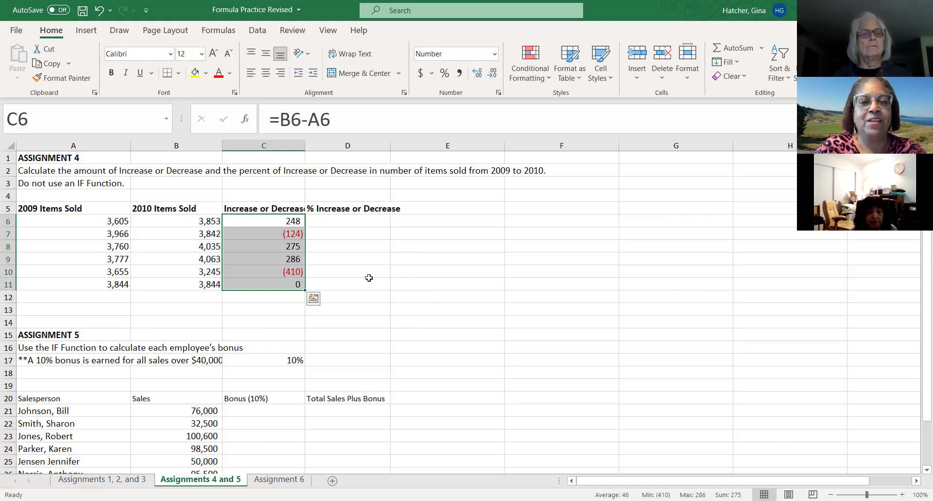
- Enter =C6/A6 in D6 to calculate the percent of increase or decrease in items sold
{"action": "left_click", "coordinate": [354, 249]}
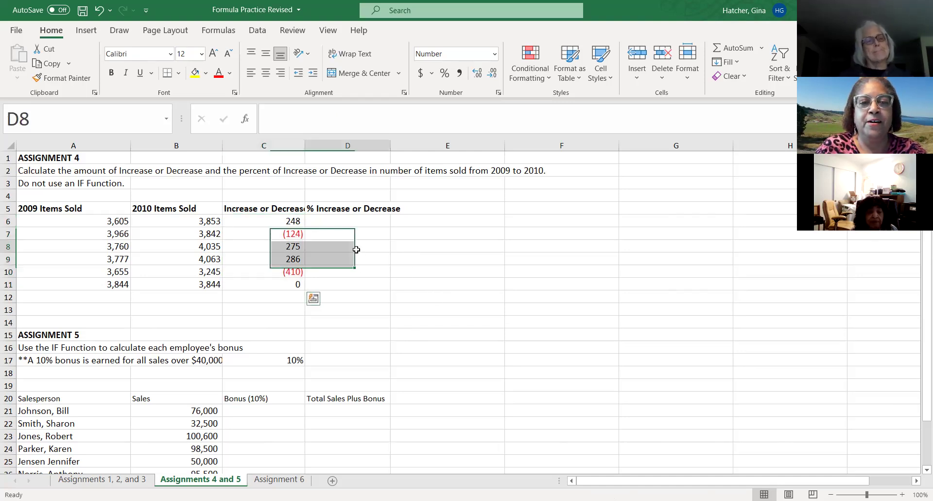
{"action": "left_click", "coordinate": [332, 221]}
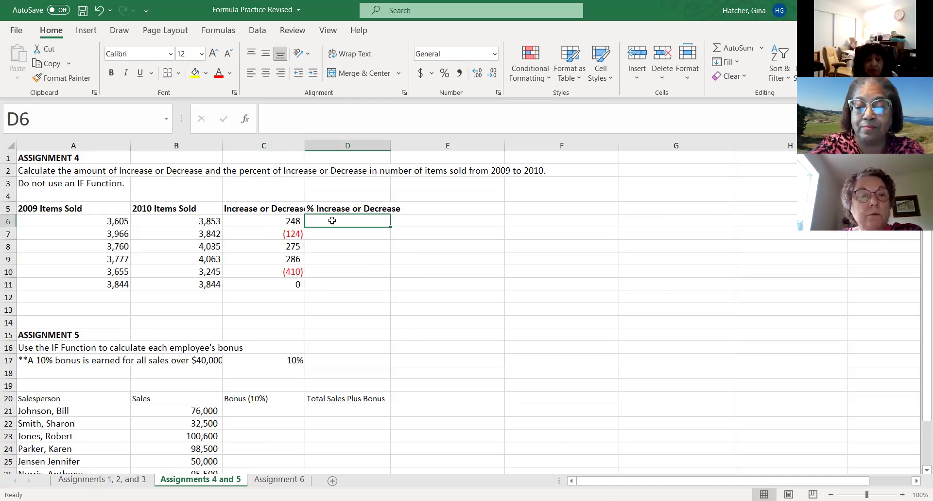
{"action": "type", "text": "="}
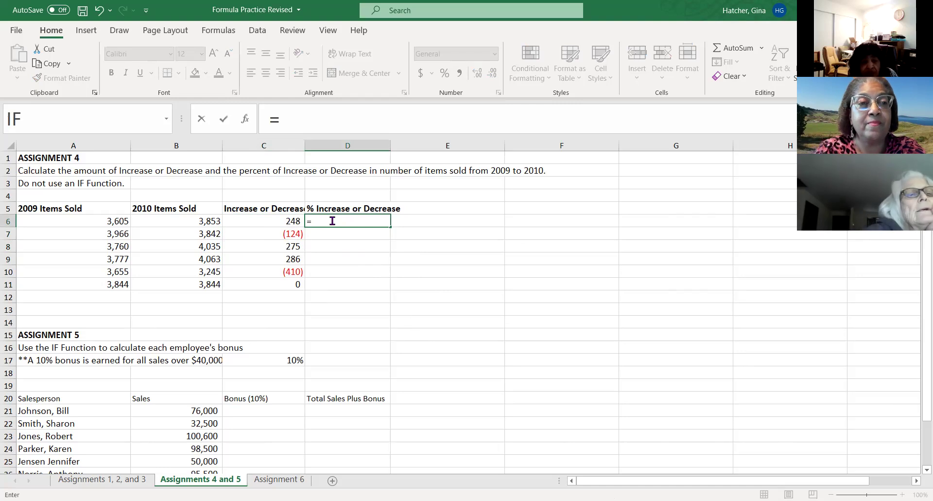
{"action": "left_click", "coordinate": [264, 221]}
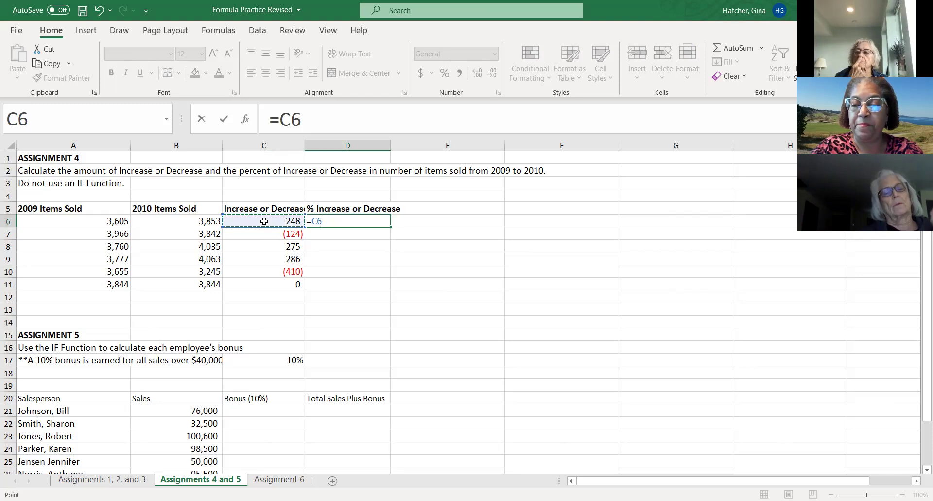
{"action": "type", "text": "/"}
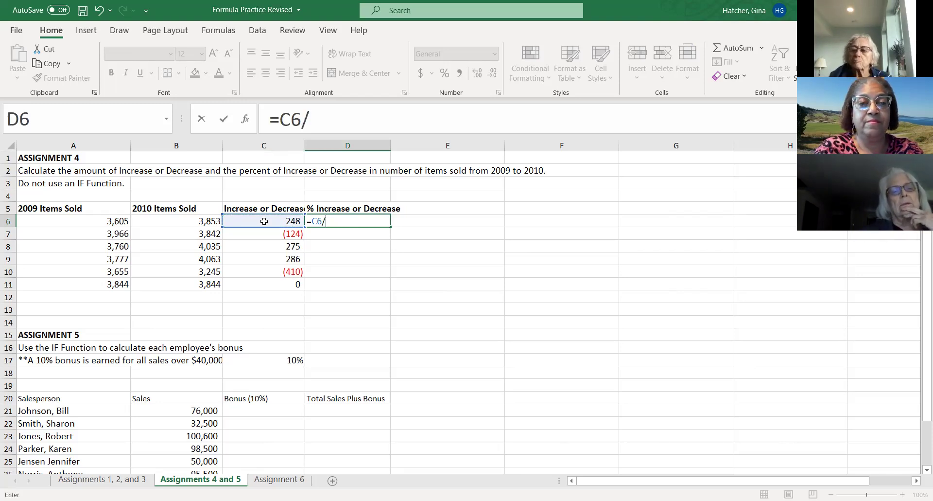
{"action": "left_click", "coordinate": [110, 222]}
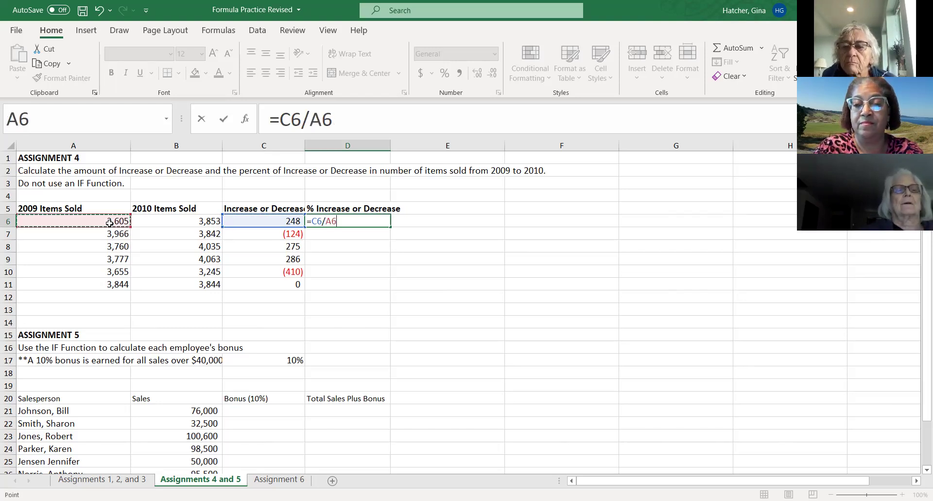
{"action": "key", "text": "Return"}
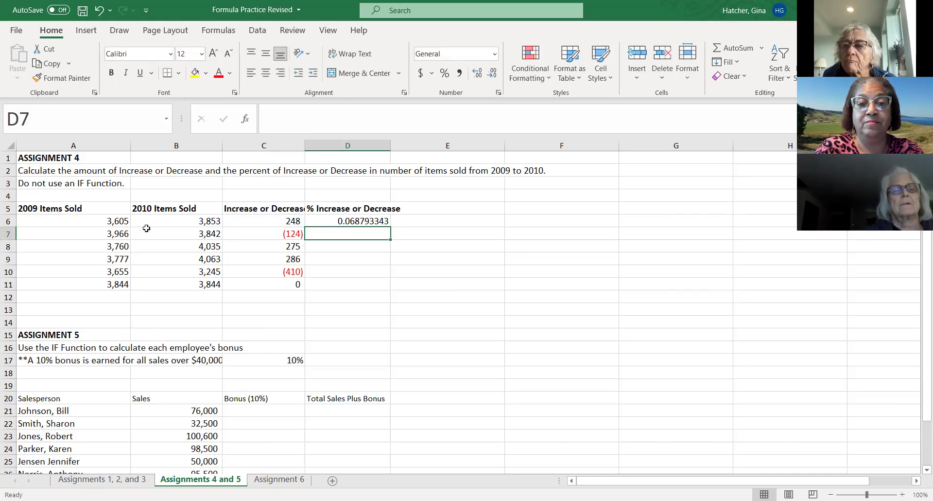
- Format D6 as a percentage with two decimal places and fill its formula down through D11
{"action": "left_click", "coordinate": [329, 219]}
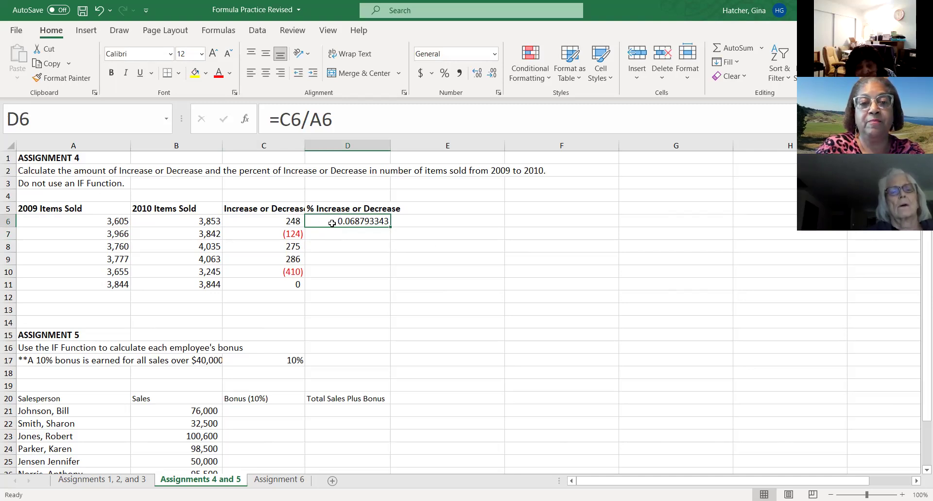
{"action": "left_click", "coordinate": [286, 221]}
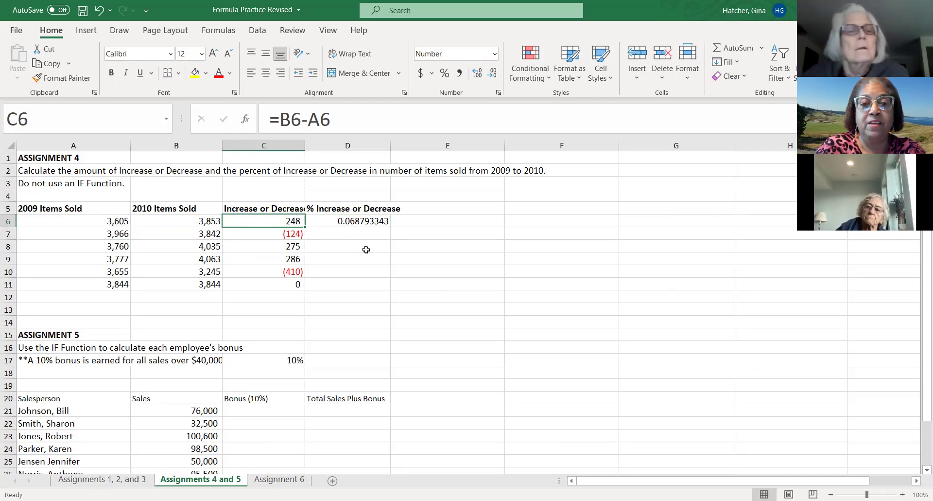
{"action": "left_click", "coordinate": [368, 221]}
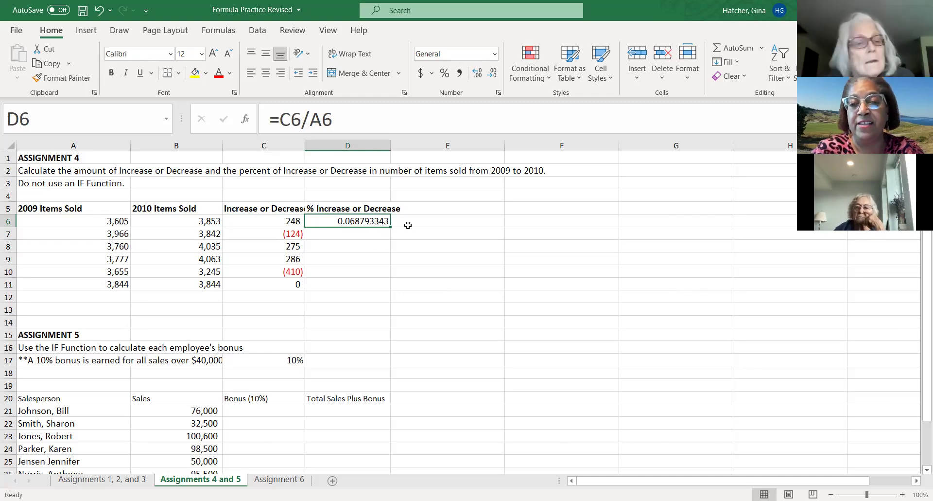
{"action": "left_click", "coordinate": [447, 77]}
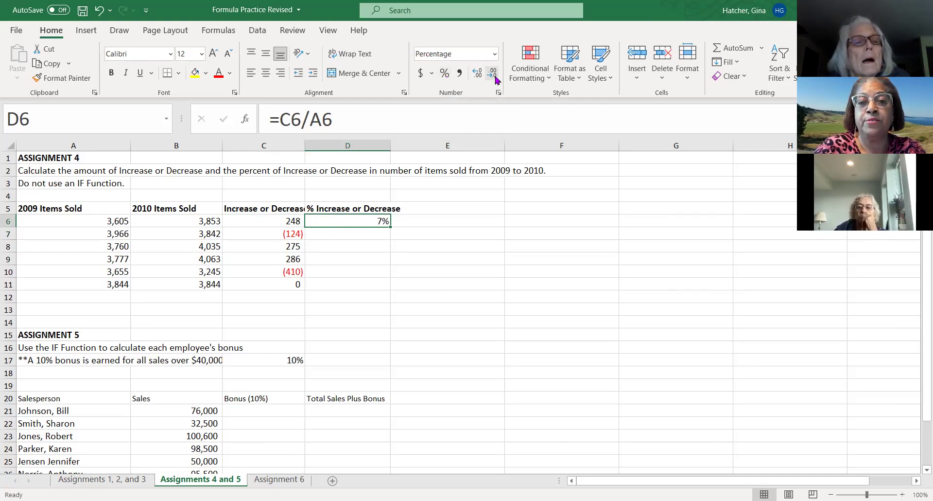
{"action": "left_click", "coordinate": [478, 77]}
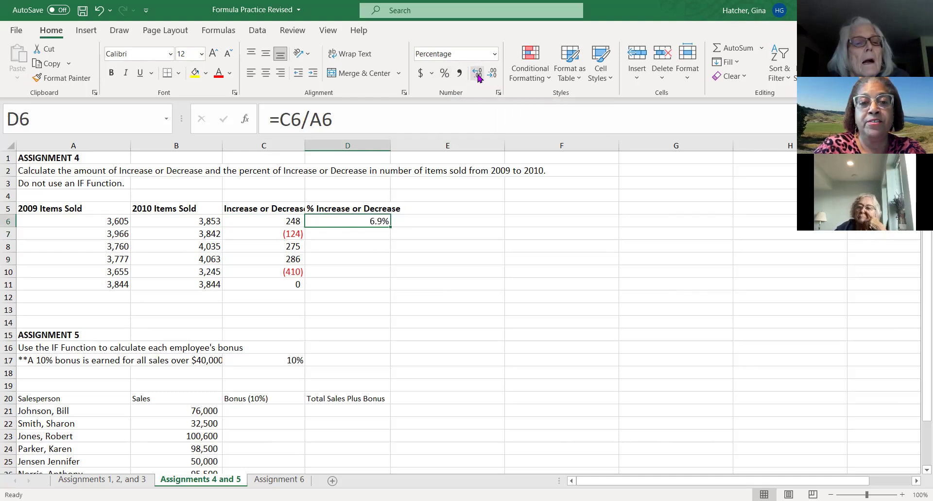
{"action": "left_click", "coordinate": [478, 76]}
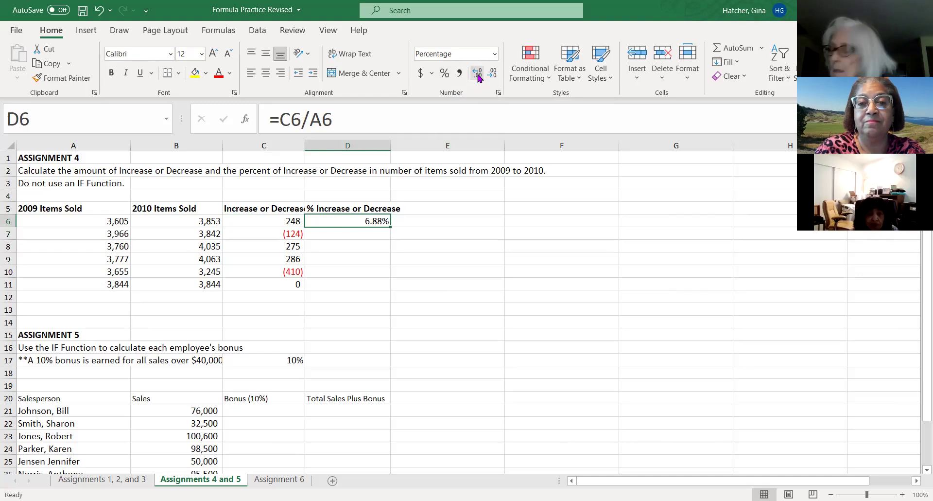
{"action": "double_click", "coordinate": [391, 228]}
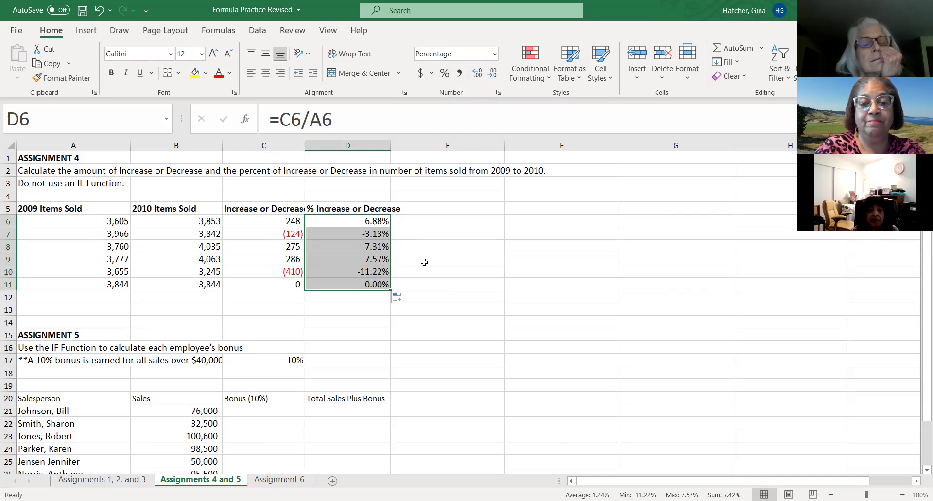
{"action": "left_click", "coordinate": [458, 248]}
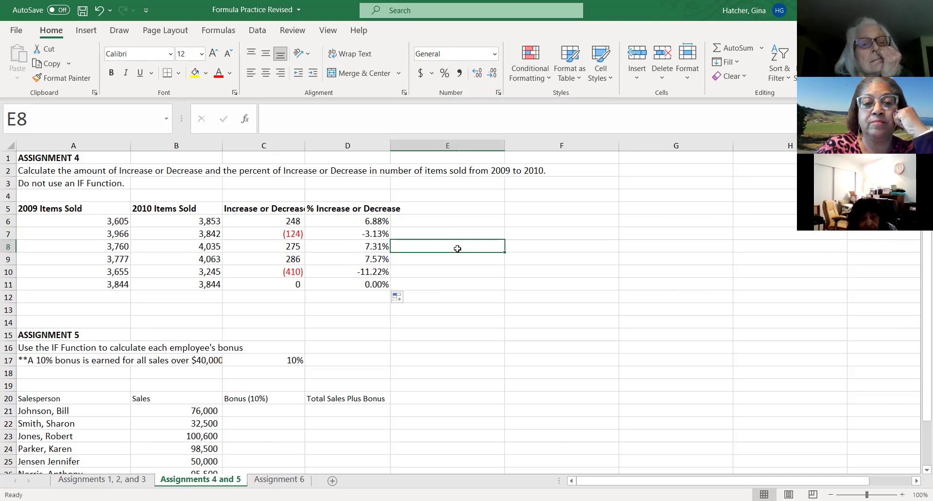
- Apply the Number format to the % Increase or Decrease values in D6:D11 and reselect D6
{"action": "left_click_drag", "start_coordinate": [362, 221], "coordinate": [363, 278]}
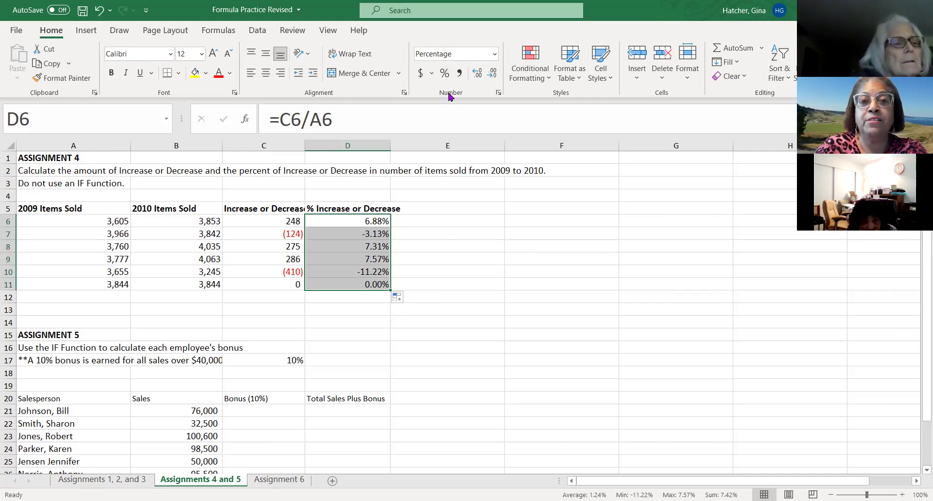
{"action": "left_click", "coordinate": [495, 55]}
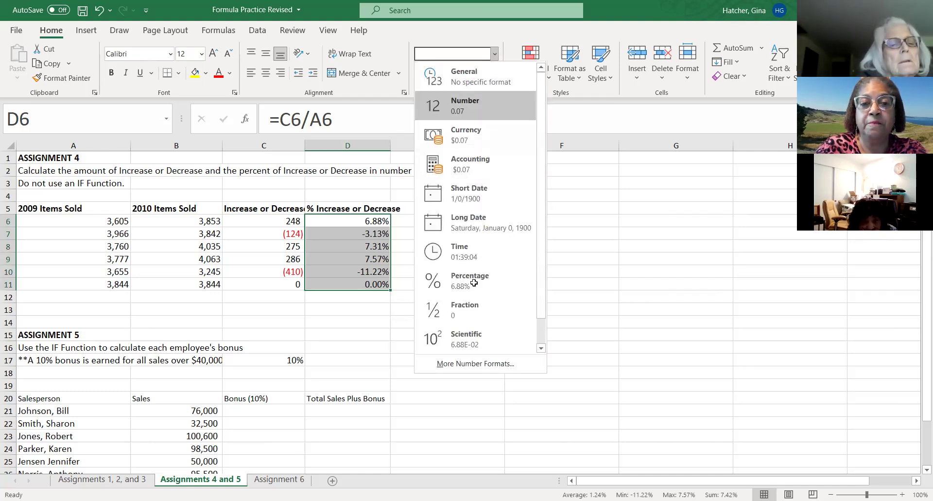
{"action": "left_click", "coordinate": [465, 105]}
{"action": "left_click", "coordinate": [380, 223]}
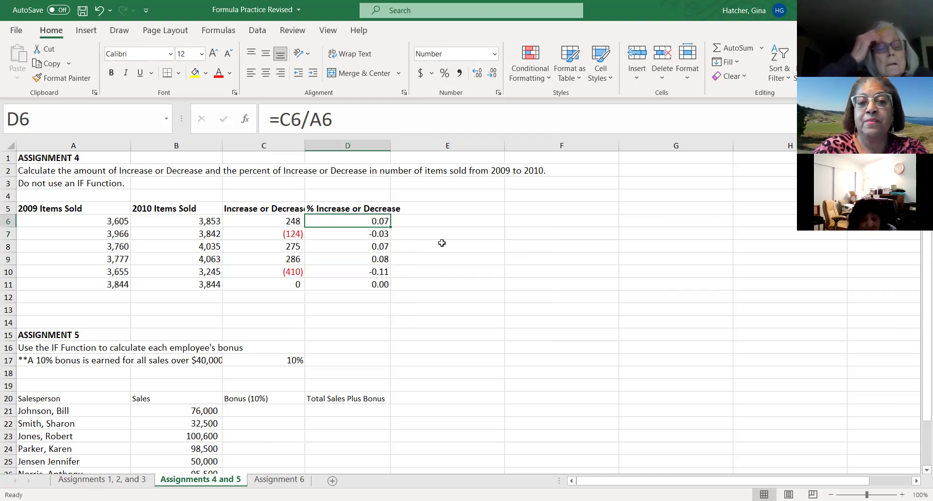
- Try the percent format on a 7 entered in E6, and clear the cell's value
{"action": "left_click", "coordinate": [455, 220]}
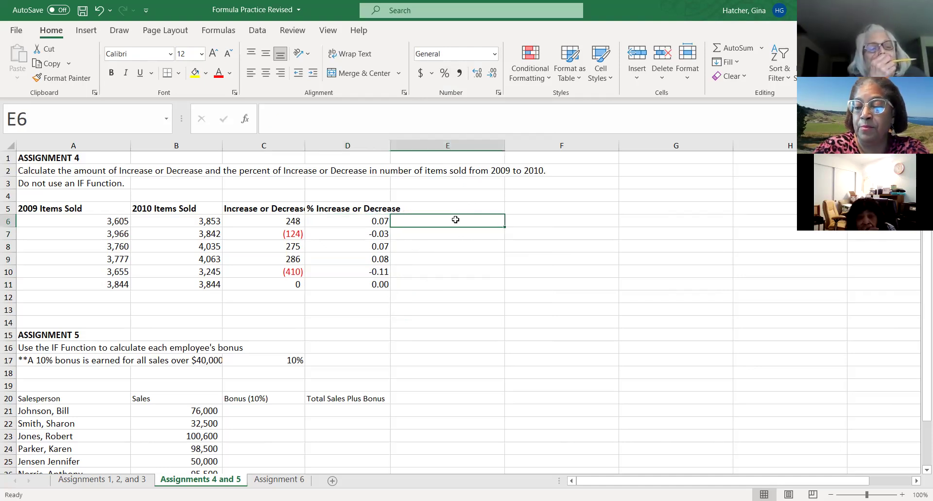
{"action": "type", "text": "7"}
{"action": "key", "text": "Return"}
{"action": "key", "text": "Return"}
{"action": "left_click", "coordinate": [449, 220]}
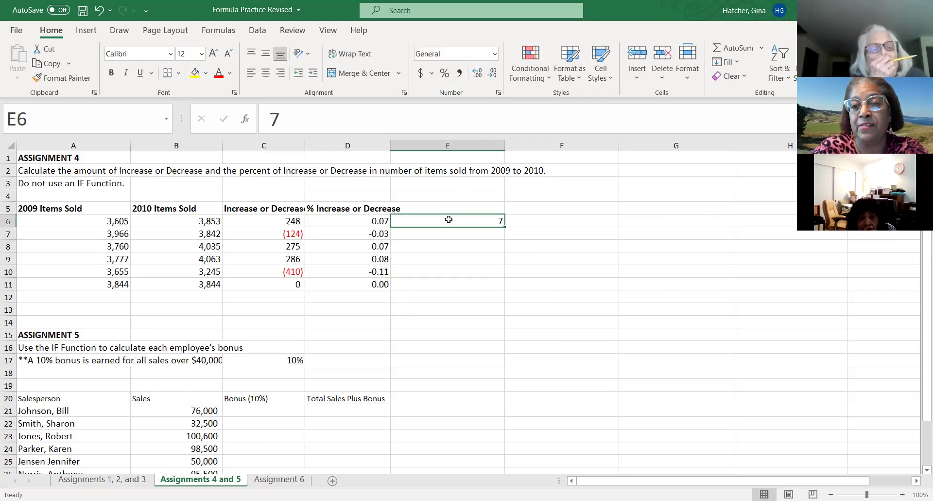
{"action": "left_click", "coordinate": [445, 74]}
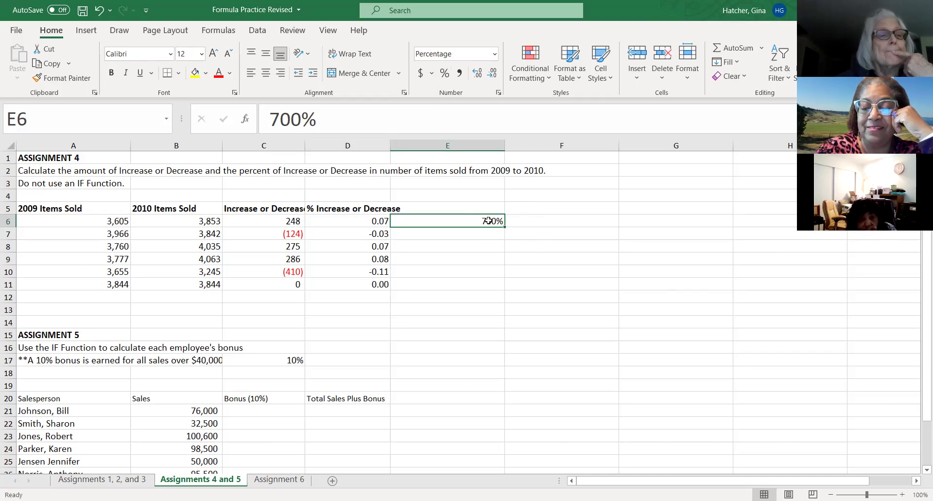
{"action": "key", "text": "Delete"}
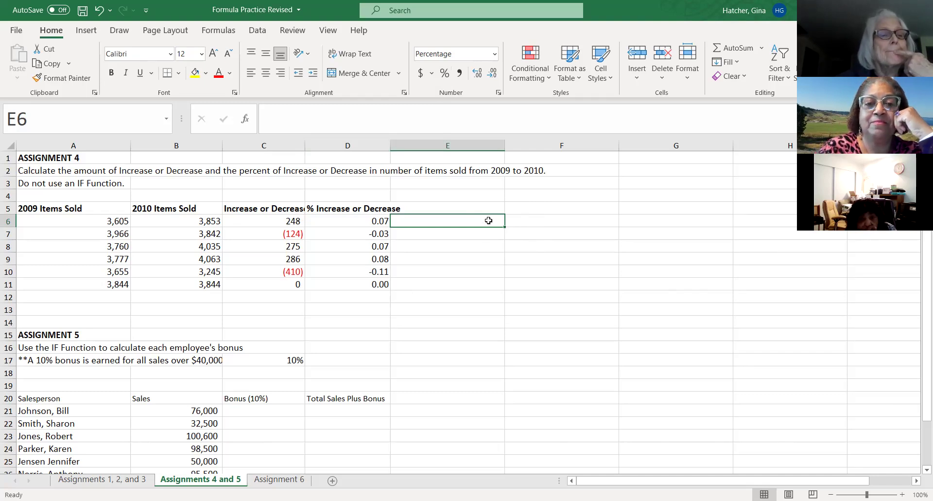
- Check the formula in D6, and view the answer key note on the Assignments 1, 2, and 3 sheet
{"action": "left_click", "coordinate": [369, 219]}
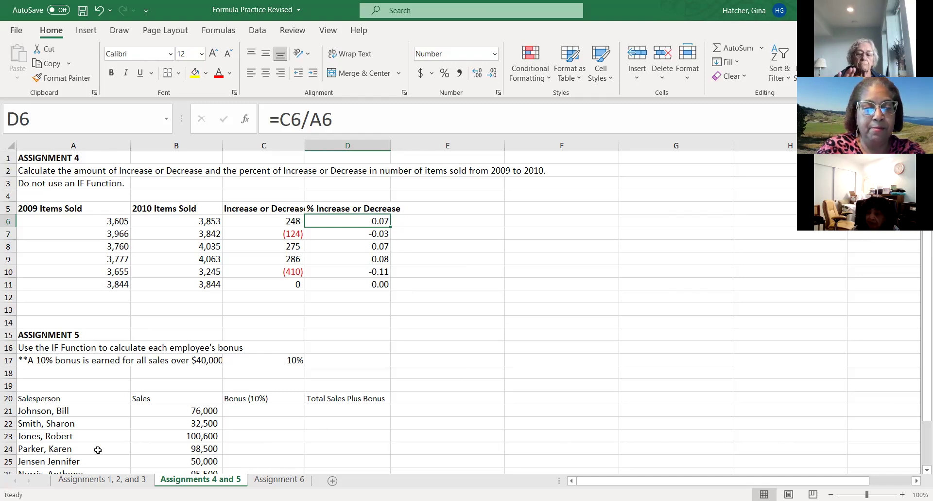
{"action": "left_click", "coordinate": [97, 479]}
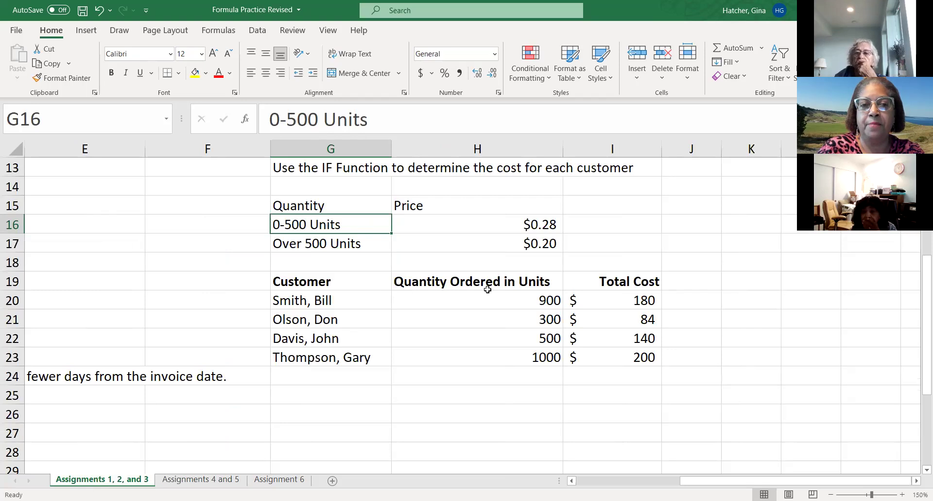
{"action": "scroll", "coordinate": [488, 290], "scroll_direction": "up", "scroll_amount": 4}
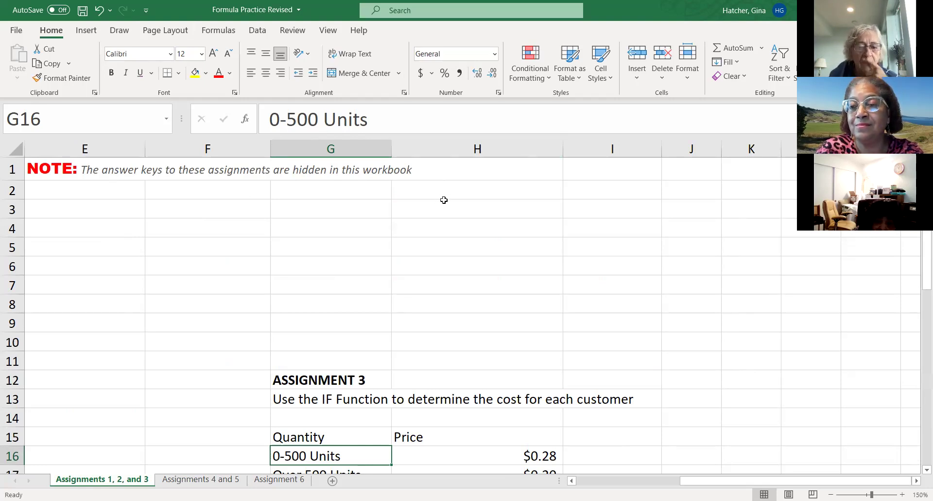
{"action": "scroll", "coordinate": [414, 200], "scroll_direction": "down", "scroll_amount": 2}
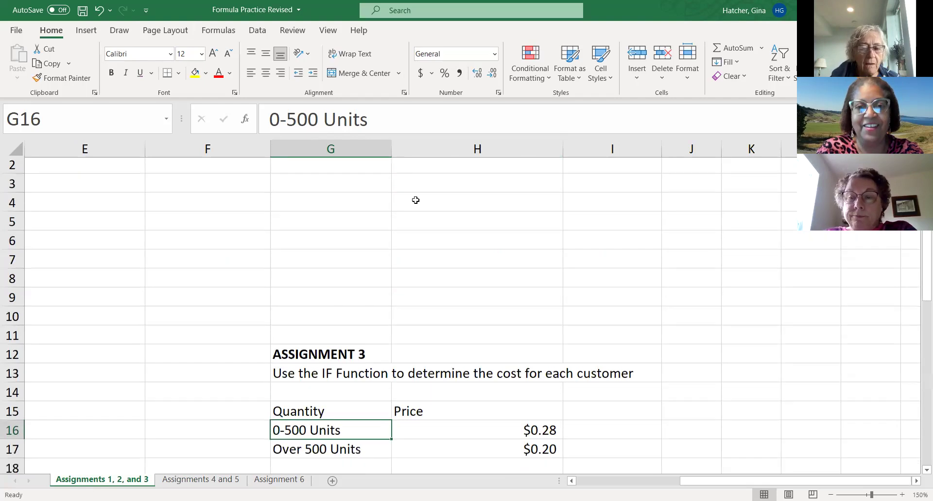
- Unhide the Assignments 1, 2, and 3 ANS sheet
{"action": "right_click", "coordinate": [122, 482]}
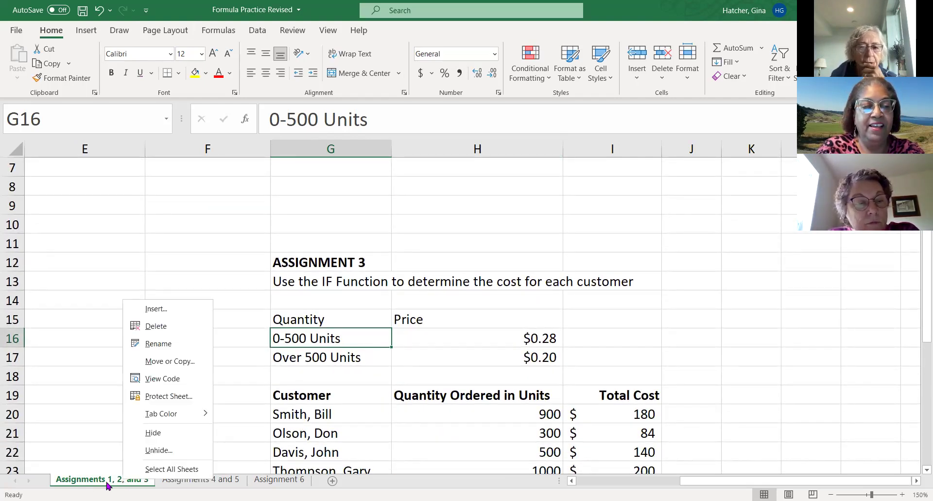
{"action": "left_click", "coordinate": [165, 455]}
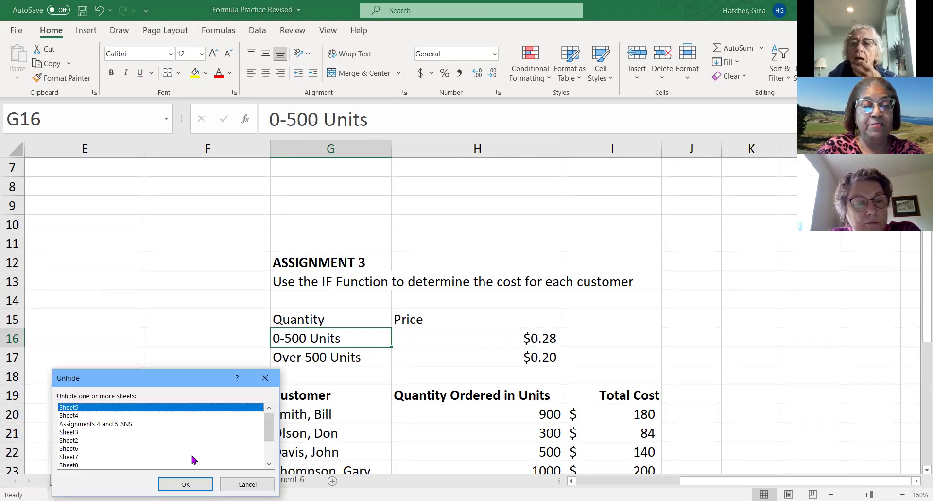
{"action": "left_click_drag", "start_coordinate": [271, 438], "coordinate": [271, 466]}
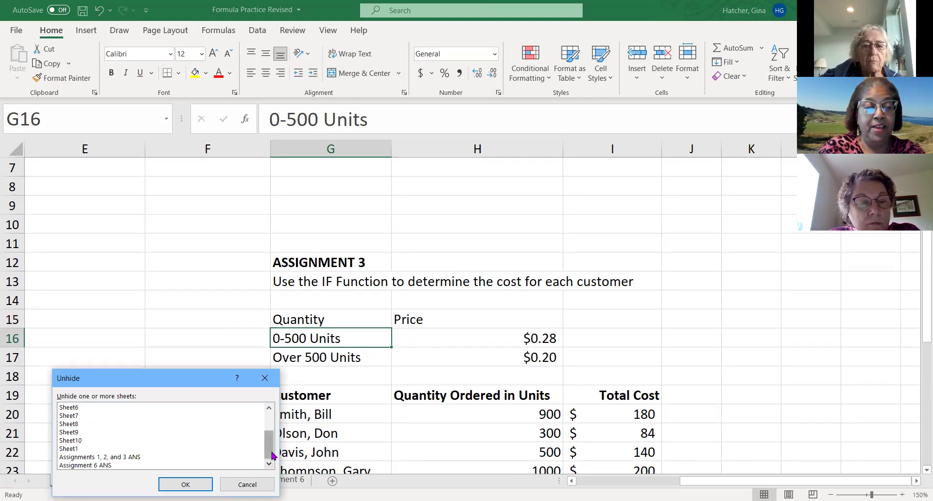
{"action": "left_click", "coordinate": [123, 458]}
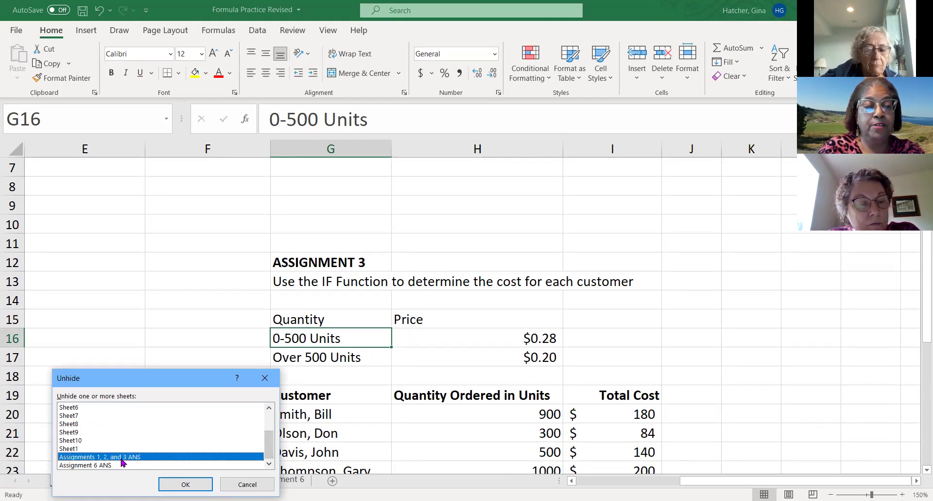
{"action": "left_click", "coordinate": [186, 484]}
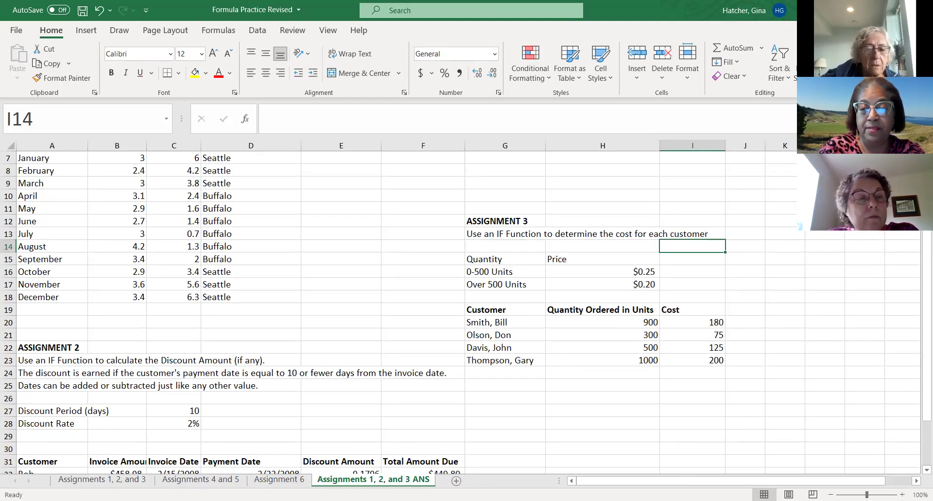
{"action": "left_click", "coordinate": [408, 400]}
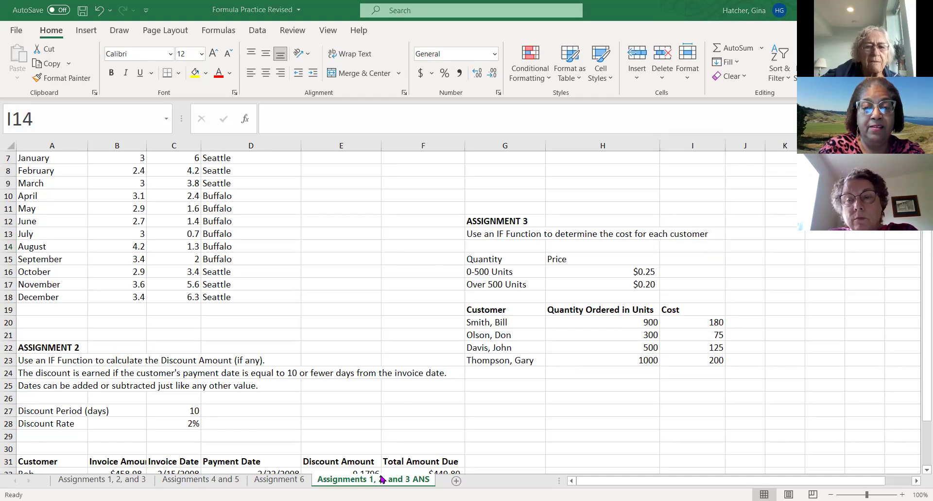
{"action": "left_click", "coordinate": [408, 360]}
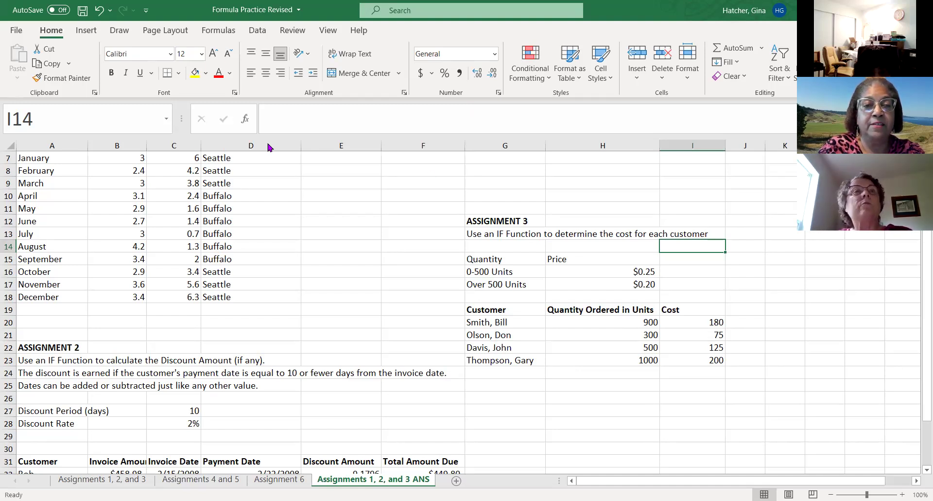
- Display the formulas on the answer key sheet and examine the ones for Assignments 1 and 2
{"action": "scroll", "coordinate": [257, 188], "scroll_direction": "up", "scroll_amount": 2}
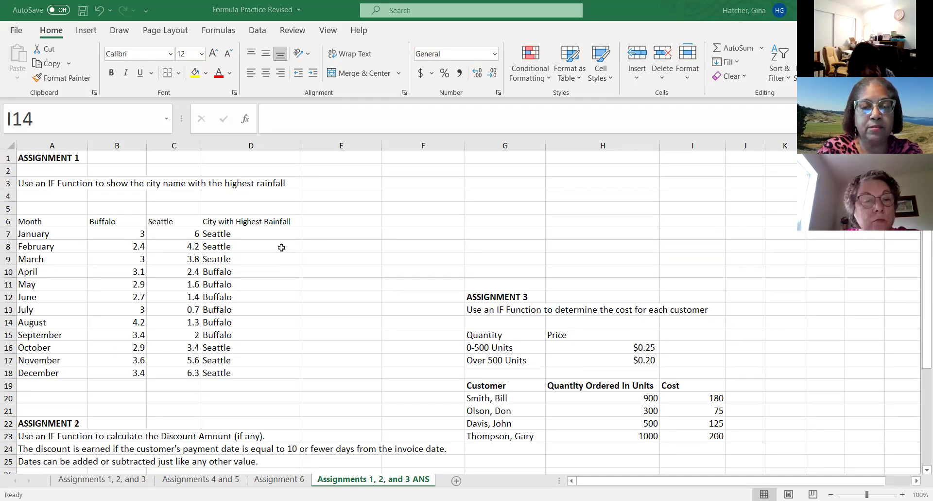
{"action": "left_click", "coordinate": [270, 257]}
{"action": "key", "text": "ctrl+grave"}
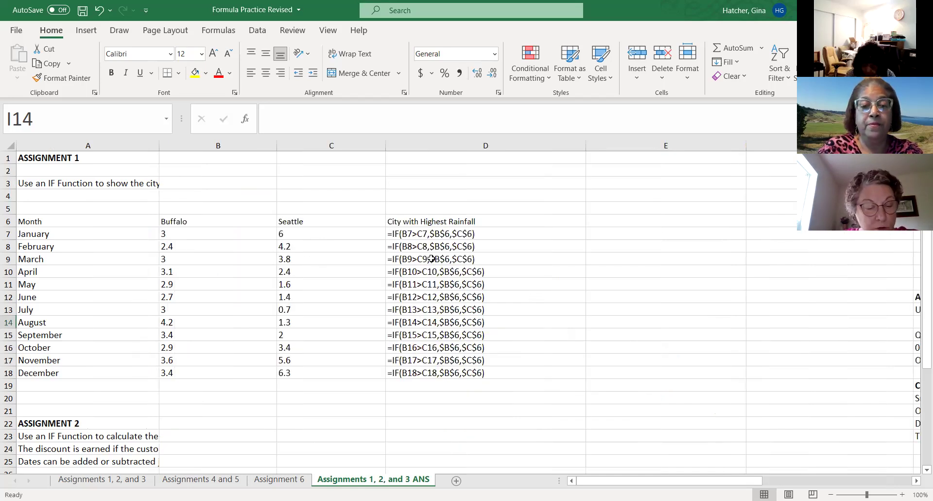
{"action": "scroll", "coordinate": [500, 253], "scroll_direction": "down", "scroll_amount": 6}
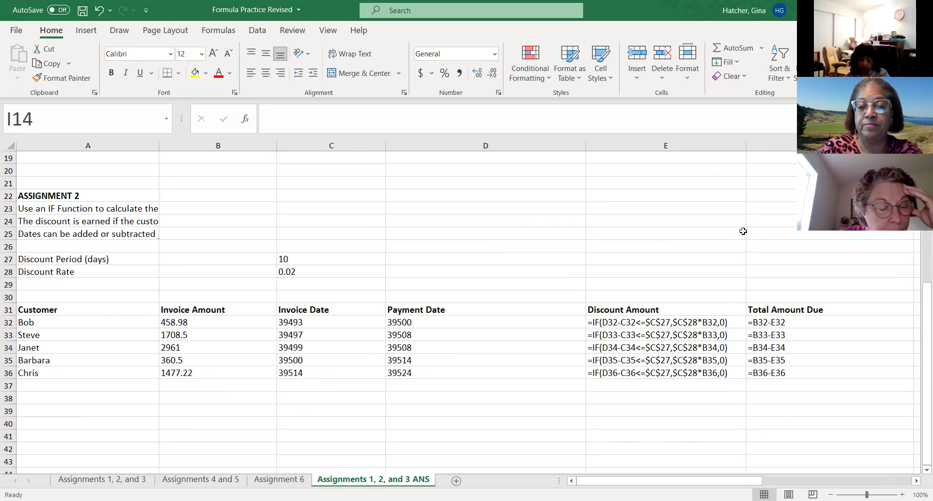
{"action": "scroll", "coordinate": [743, 232], "scroll_direction": "up", "scroll_amount": 3}
{"action": "scroll", "coordinate": [744, 231], "scroll_direction": "up", "scroll_amount": 2}
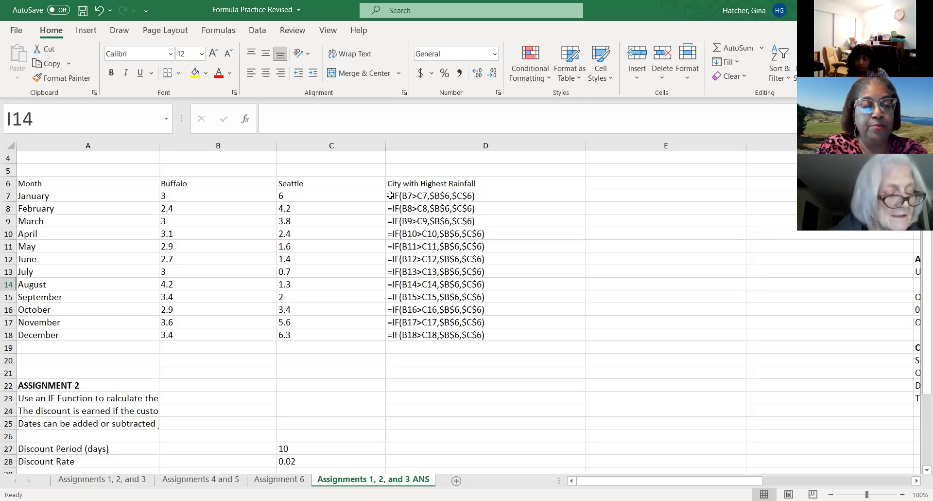
- Switch the answer key sheet repeatedly between results and formulas to compare them, ending with the formulas displayed
{"action": "key", "text": "ctrl+grave"}
{"action": "key", "text": "ctrl+grave"}
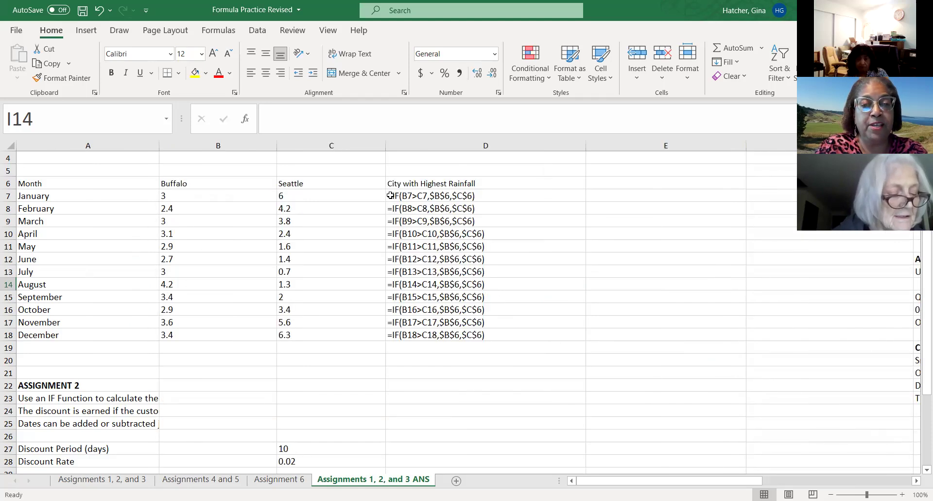
{"action": "key", "text": "ctrl+grave"}
{"action": "key", "text": "ctrl+grave"}
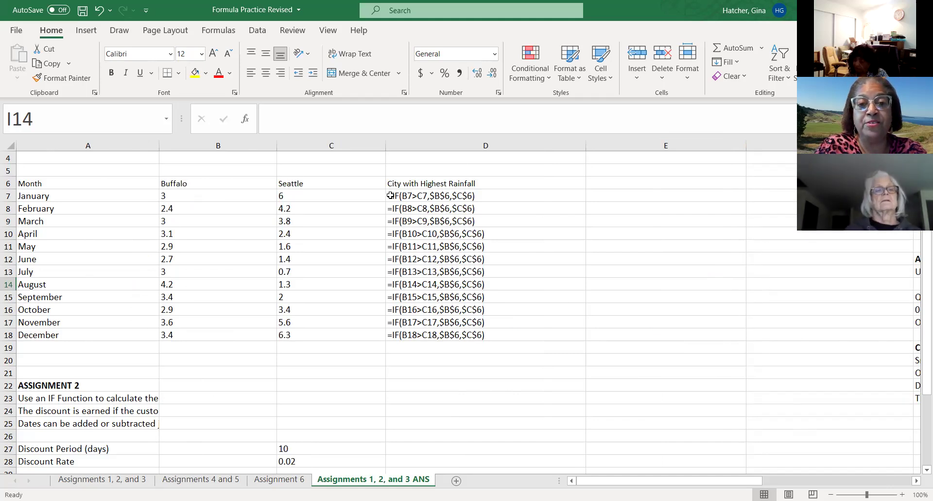
{"action": "key", "text": "ctrl+grave"}
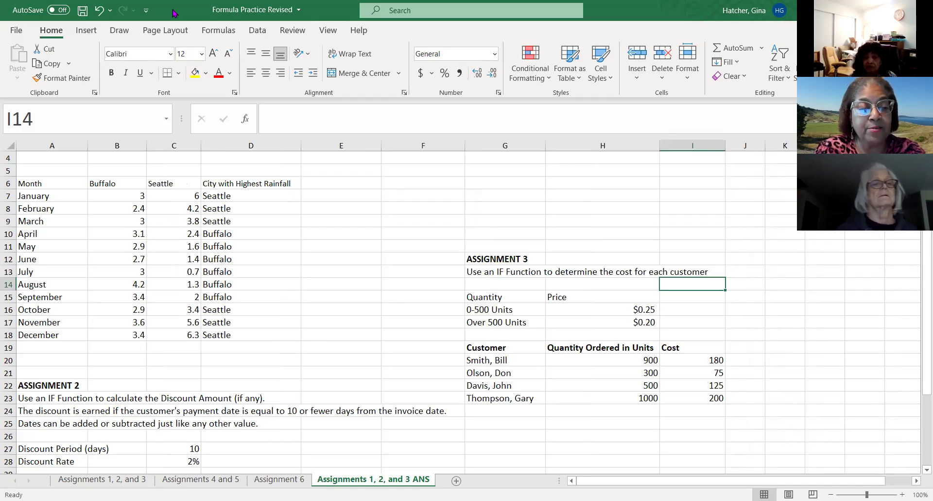
{"action": "key", "text": "ctrl+grave"}
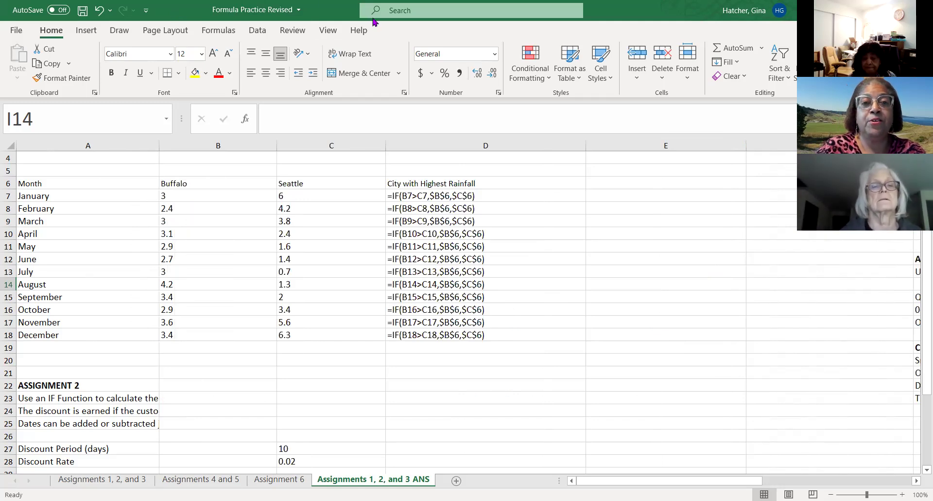